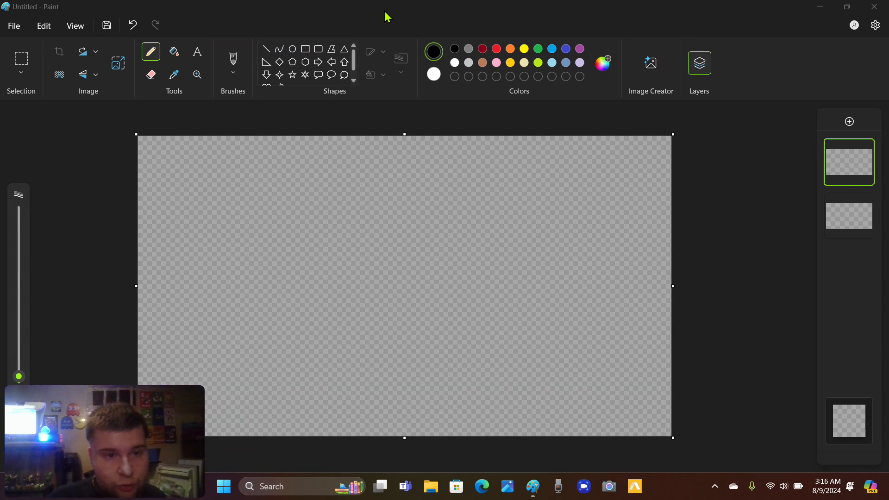
Draw the black pencil outline of the character's hair, with a rounded crown, a parting and a jagged fringe.
click(258, 16)
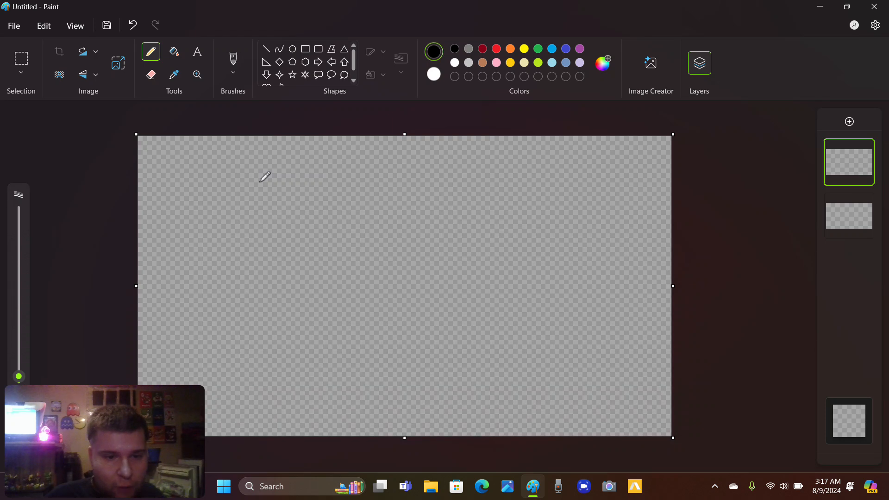
ctrl+scroll(260, 181, up, 5)
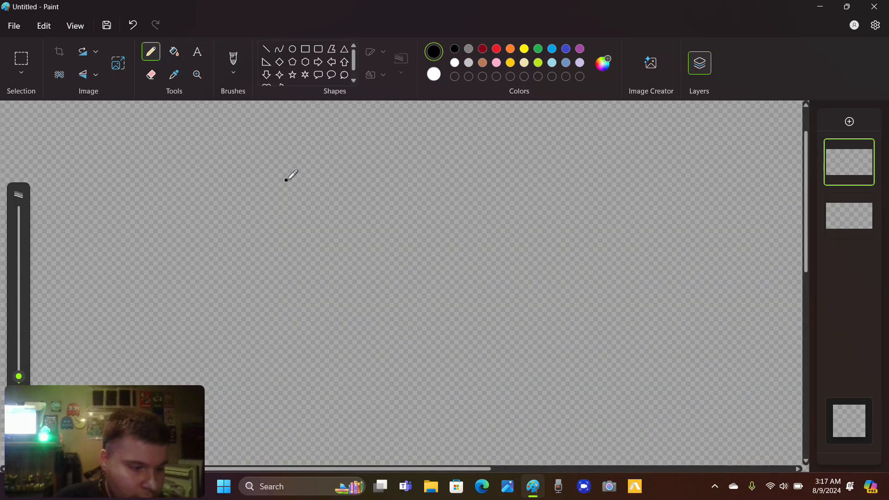
mouse_move(285, 181)
mouse_down()
mouse_move(309, 221)
mouse_move(314, 212)
mouse_move(332, 228)
mouse_move(397, 209)
mouse_up()
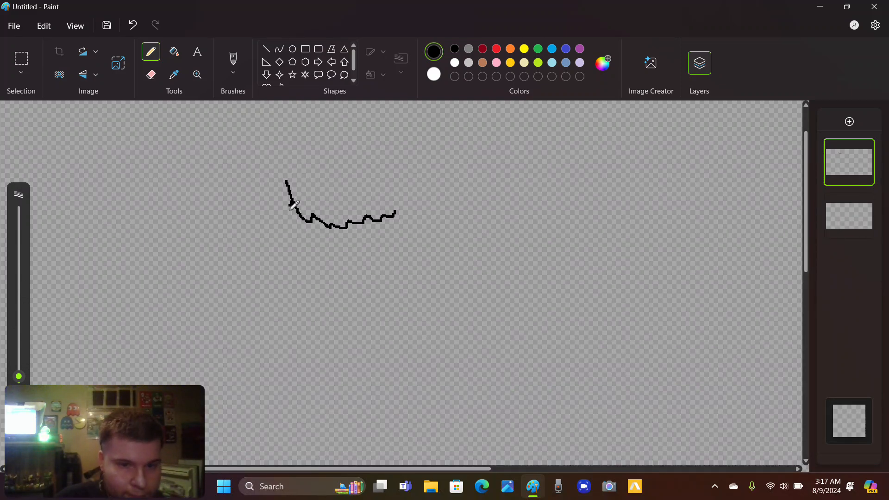
mouse_move(291, 208)
mouse_down()
mouse_move(242, 225)
mouse_move(245, 198)
mouse_move(275, 176)
mouse_move(324, 172)
mouse_move(399, 185)
mouse_move(407, 178)
mouse_move(426, 190)
mouse_move(413, 222)
mouse_up()
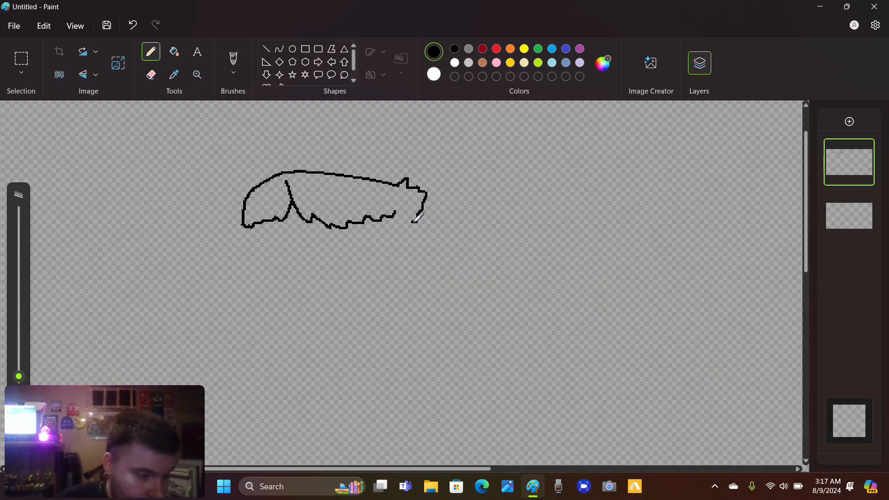
mouse_move(396, 214)
mouse_down()
mouse_move(405, 232)
mouse_move(416, 220)
mouse_up()
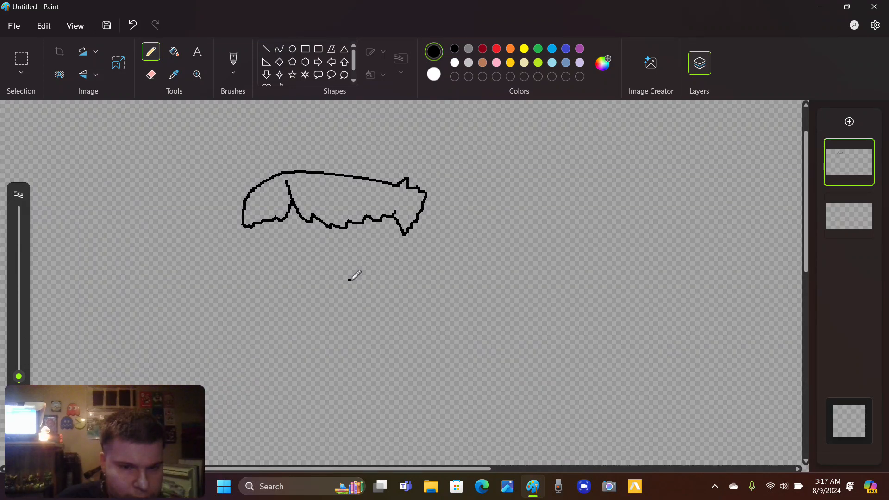
Draw an angular nose, a short straight mouth and two slanted eye outlines below the fringe.
mouse_move(349, 280)
mouse_down()
mouse_move(359, 295)
mouse_move(345, 297)
mouse_up()
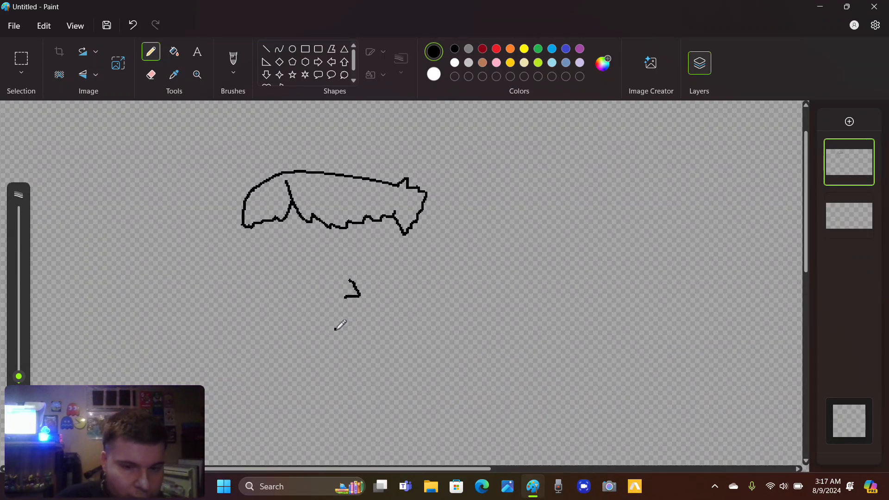
drag(334, 325, 359, 325)
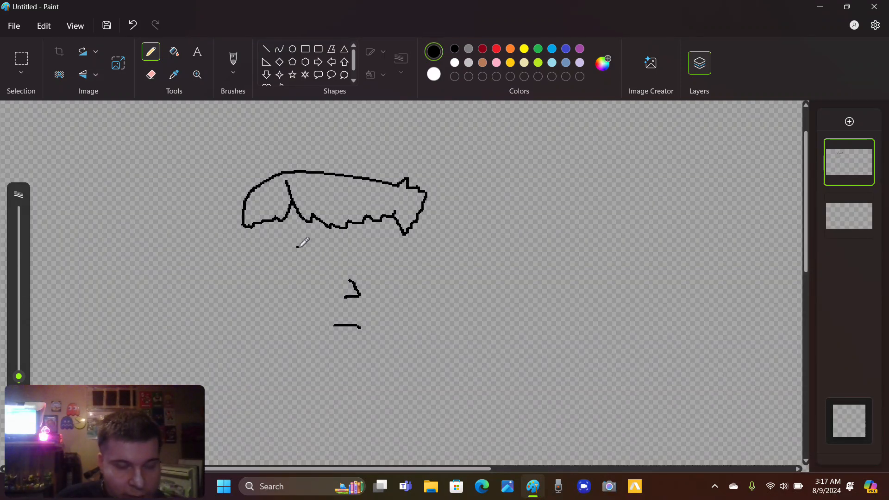
mouse_move(297, 247)
mouse_down()
mouse_move(318, 253)
mouse_move(330, 270)
mouse_move(308, 277)
mouse_move(293, 260)
mouse_move(300, 244)
mouse_up()
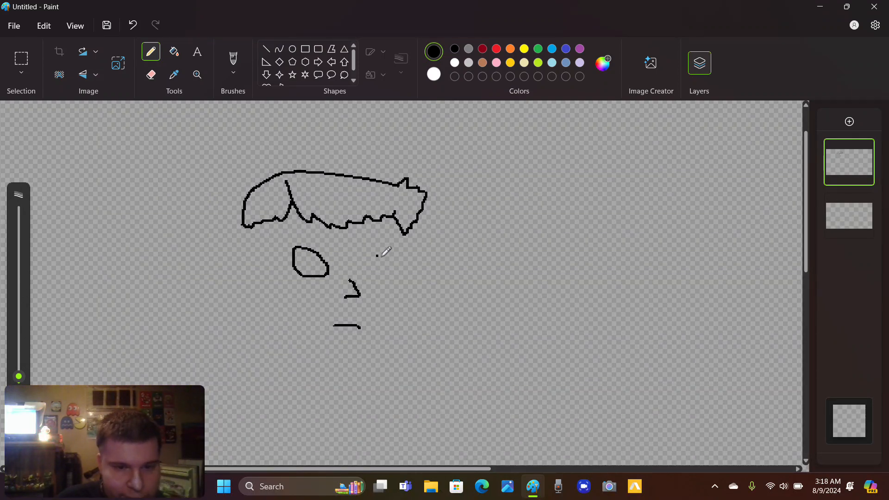
drag(379, 249, 360, 264)
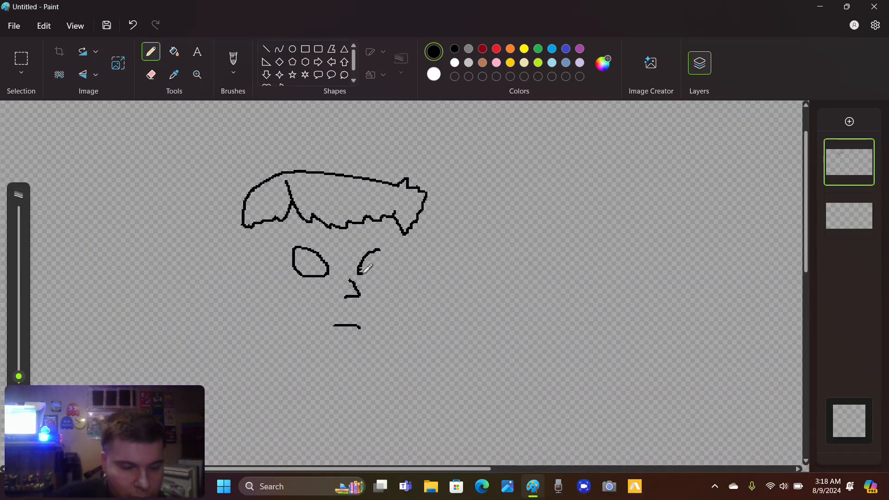
key(ctrl+z)
key(ctrl+z)
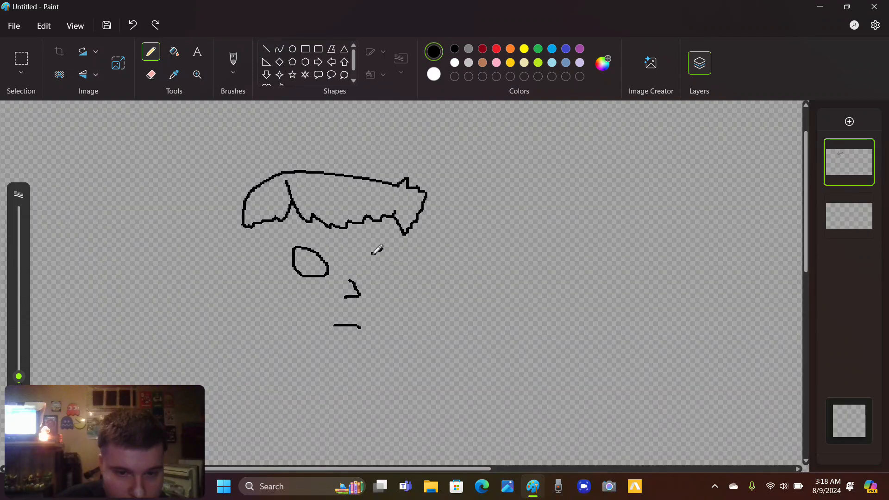
mouse_move(382, 248)
mouse_down()
mouse_move(367, 272)
mouse_move(380, 274)
mouse_move(393, 272)
mouse_move(390, 244)
mouse_up()
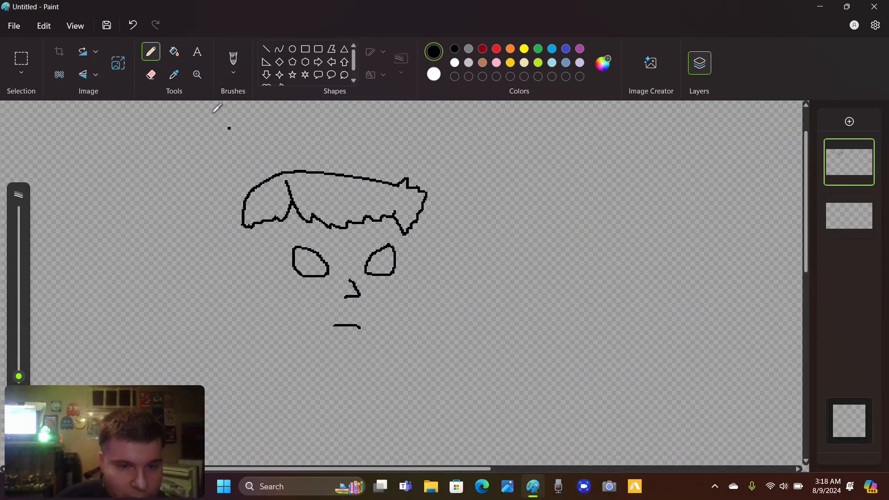
Erase the fringe to the right of the parting and redraw it as a lower jagged edge joined to the hair outline.
click(157, 79)
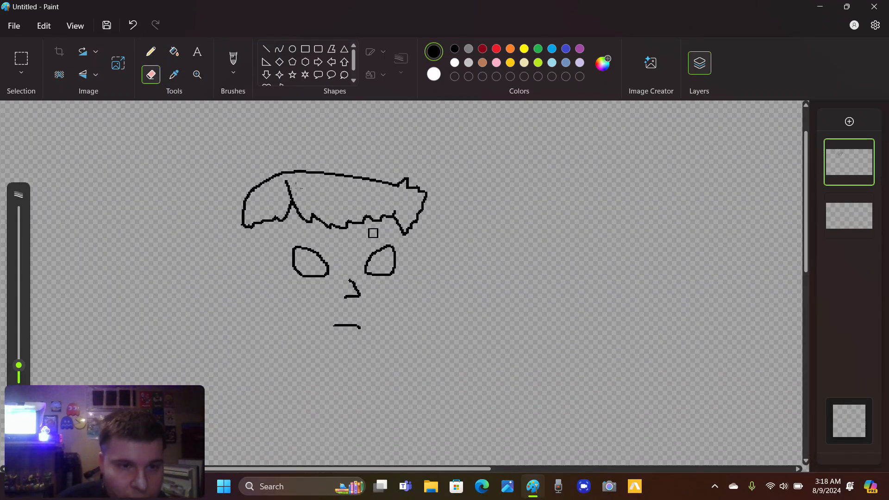
click(155, 56)
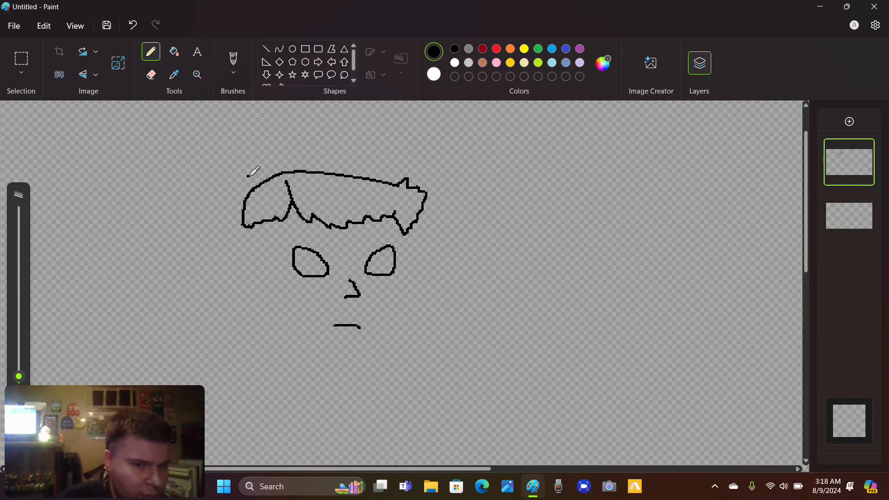
click(155, 80)
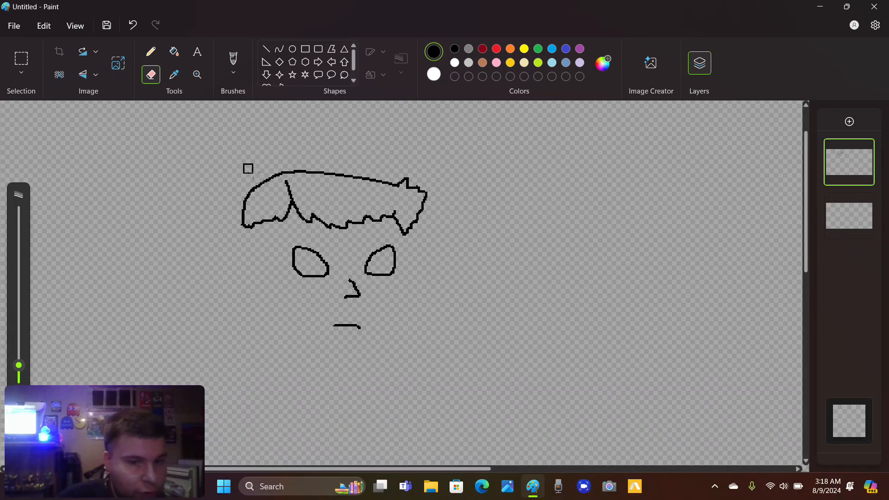
mouse_move(308, 211)
mouse_down()
mouse_move(330, 225)
mouse_move(385, 218)
mouse_move(408, 229)
mouse_move(413, 215)
mouse_up()
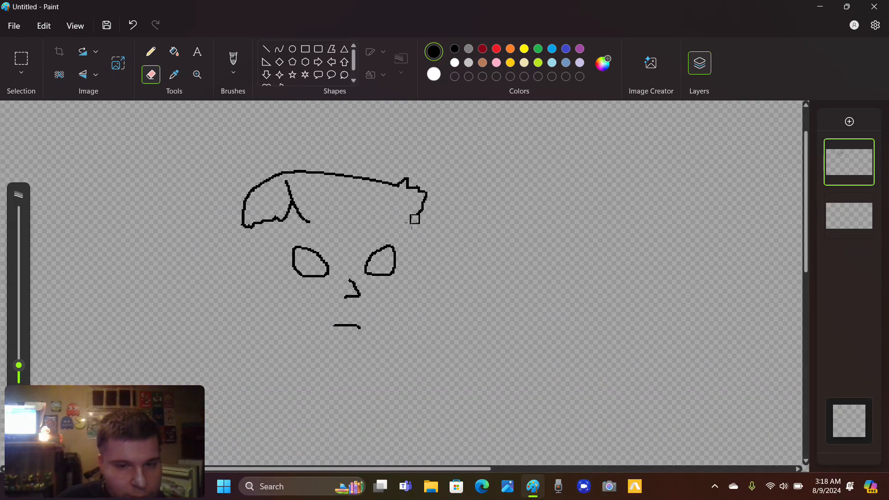
click(153, 57)
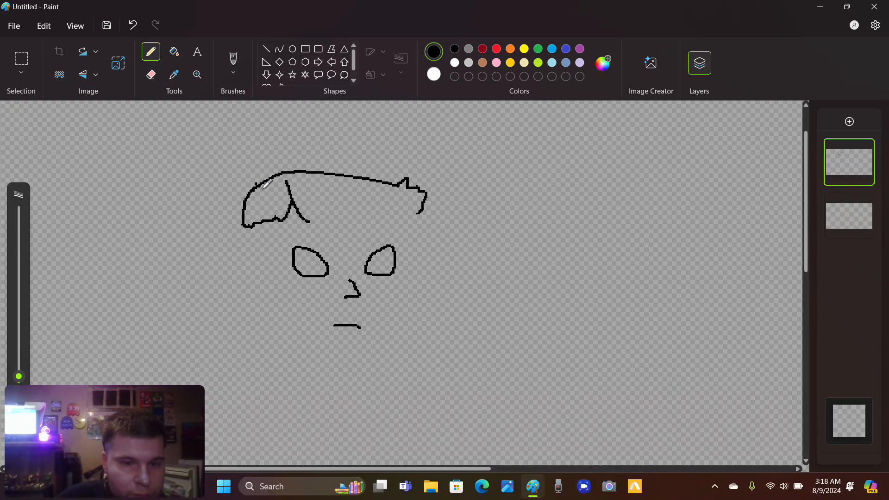
mouse_move(311, 221)
mouse_down()
mouse_move(359, 237)
mouse_move(397, 221)
mouse_move(396, 230)
mouse_up()
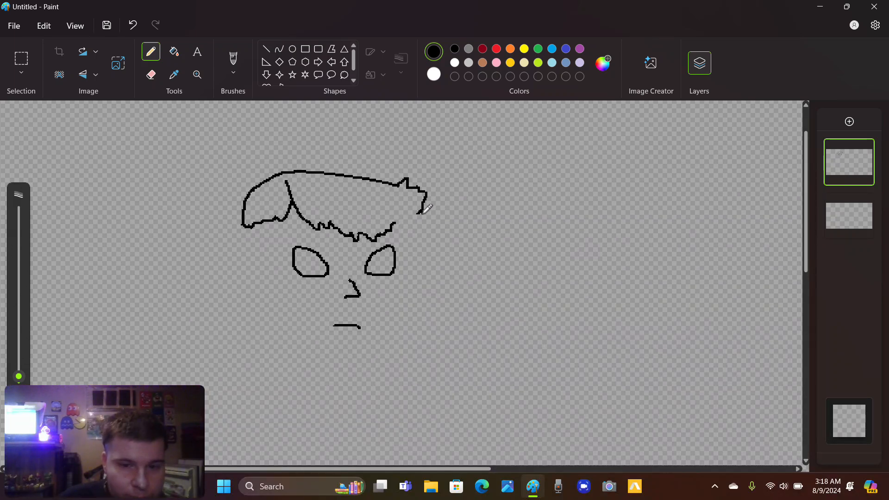
mouse_move(422, 209)
mouse_down()
mouse_move(402, 245)
mouse_move(394, 226)
mouse_up()
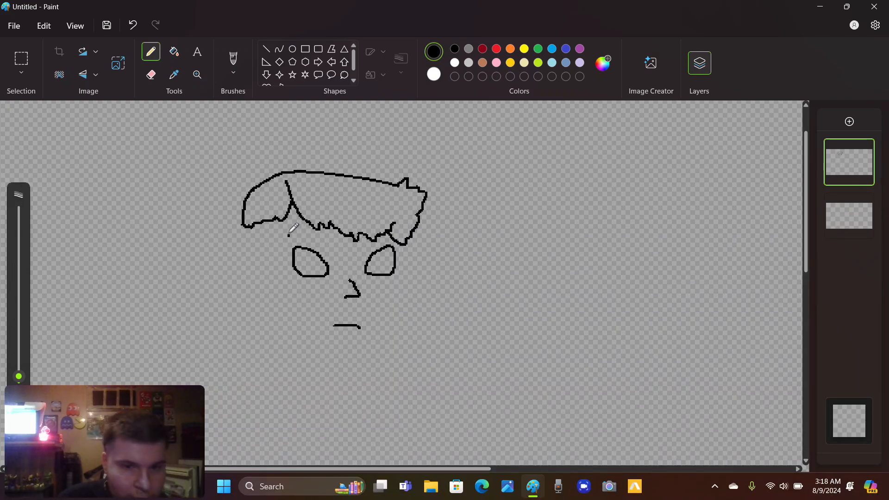
Draw an eyebrow above the left eye, and a long side lock of hair with a pointed ear behind it.
drag(293, 227, 332, 237)
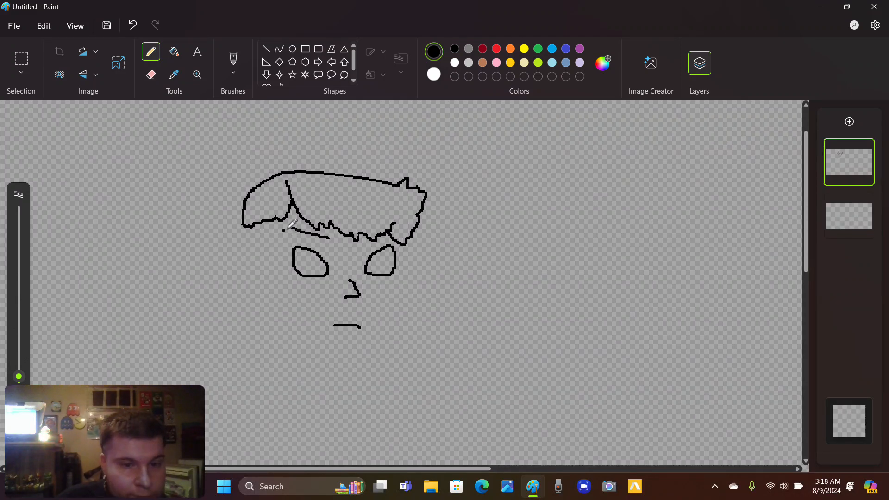
mouse_move(278, 220)
mouse_down()
mouse_move(289, 315)
mouse_move(274, 320)
mouse_move(258, 222)
mouse_up()
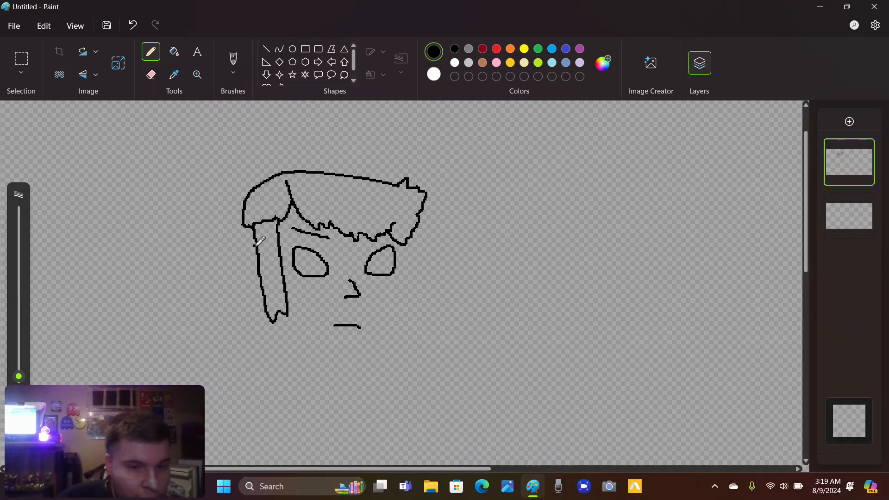
mouse_move(259, 233)
mouse_down()
mouse_move(225, 223)
mouse_move(221, 246)
mouse_move(234, 267)
mouse_move(250, 267)
mouse_up()
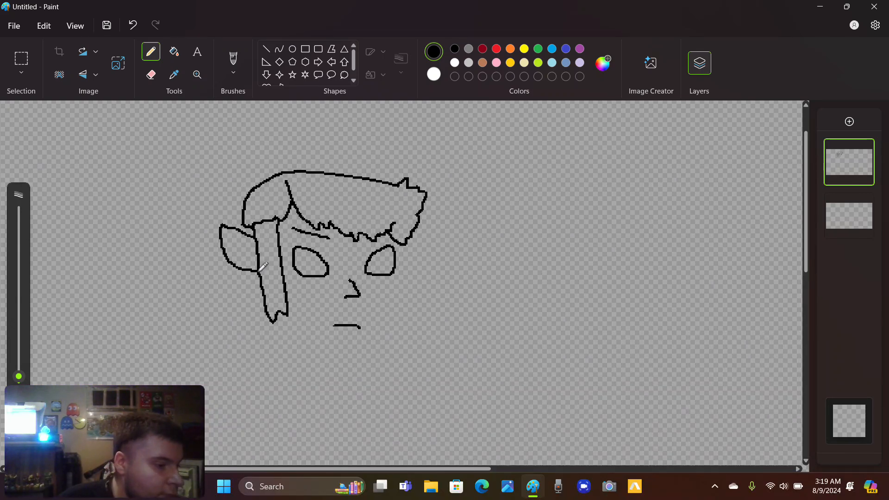
click(267, 271)
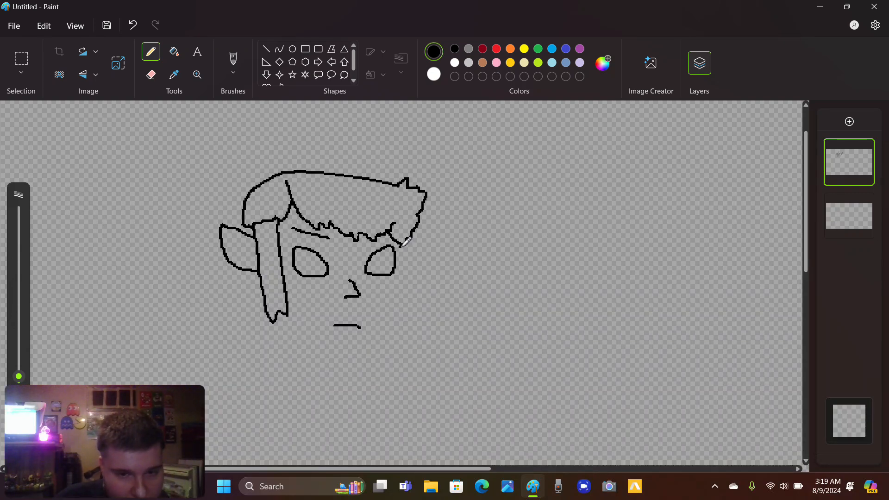
Draw the face outline from the right end of the fringe down around the chin, and add the small right ear.
drag(401, 245, 397, 279)
key(ctrl+z)
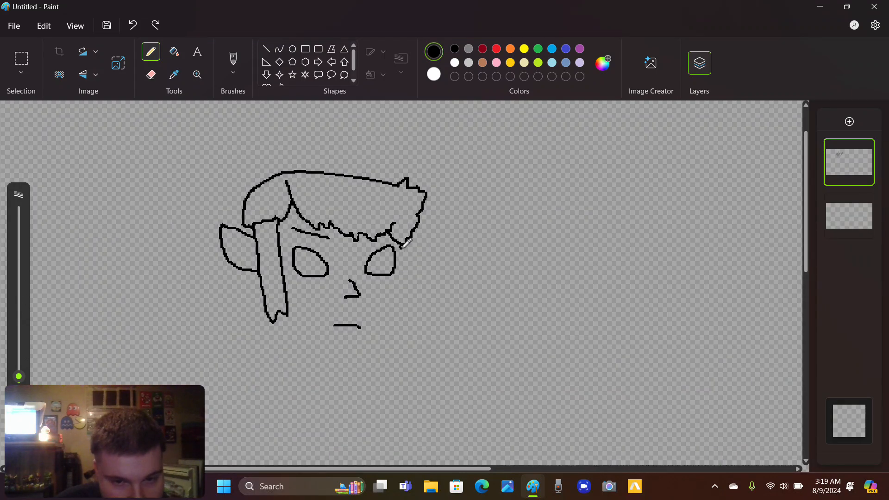
mouse_move(401, 246)
mouse_down()
mouse_move(397, 301)
mouse_move(380, 335)
mouse_move(340, 351)
mouse_move(302, 332)
mouse_up()
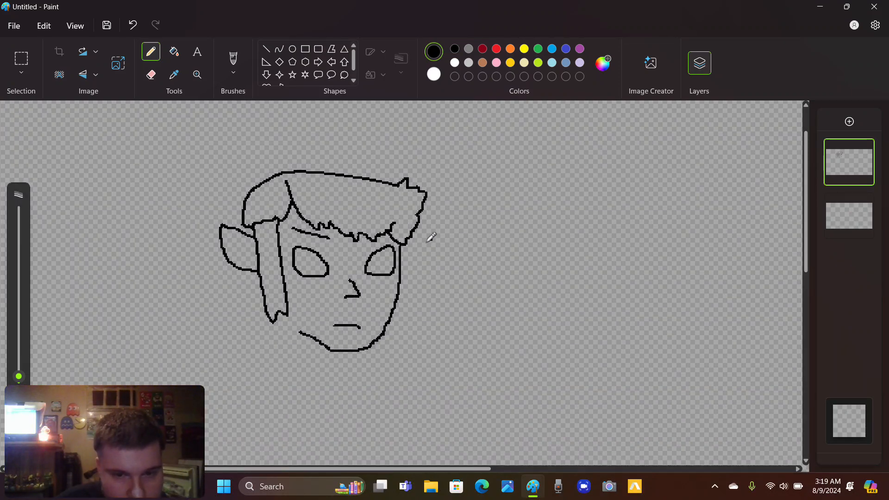
mouse_move(409, 239)
mouse_down()
mouse_move(421, 233)
mouse_move(419, 254)
mouse_move(401, 272)
mouse_up()
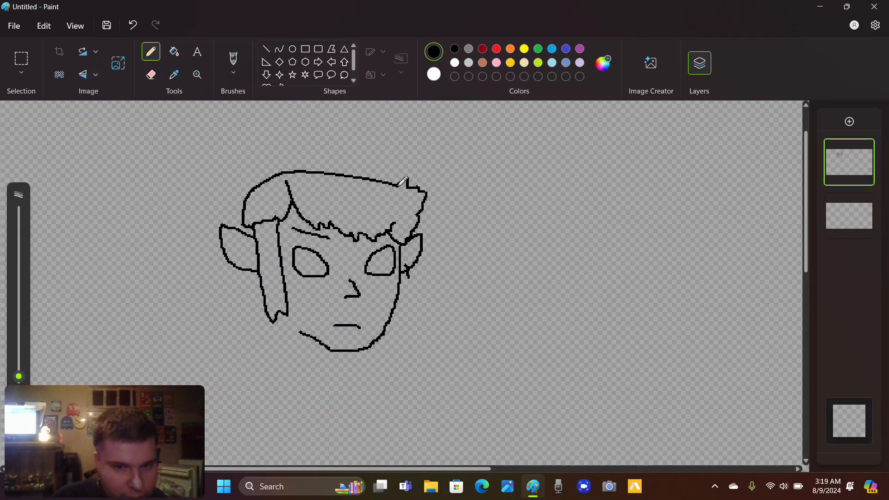
Draw a large drooping pointed cap behind the head, and a short hair line from the left ear to the cap's lower edge.
mouse_move(399, 179)
mouse_down()
mouse_move(374, 156)
mouse_move(324, 140)
mouse_move(260, 135)
mouse_move(169, 157)
mouse_move(126, 209)
mouse_move(105, 280)
mouse_move(116, 372)
mouse_move(124, 377)
mouse_move(196, 324)
mouse_move(262, 307)
mouse_move(262, 268)
mouse_up()
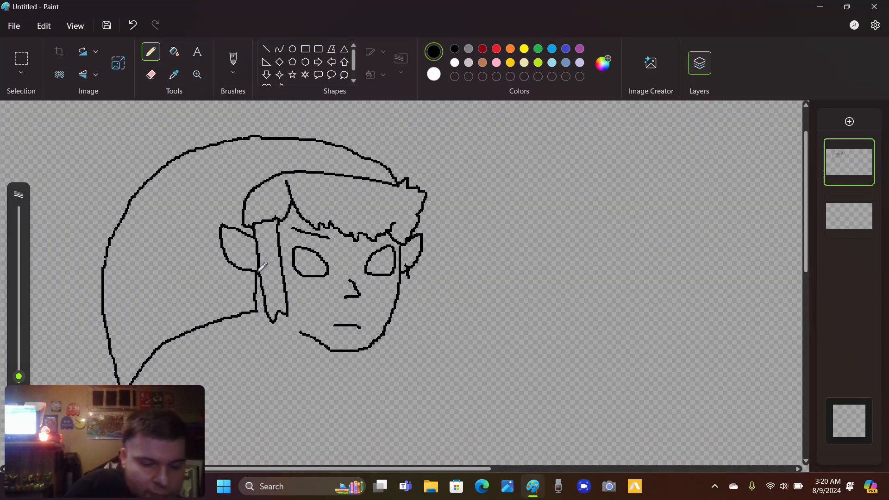
key(ctrl+z)
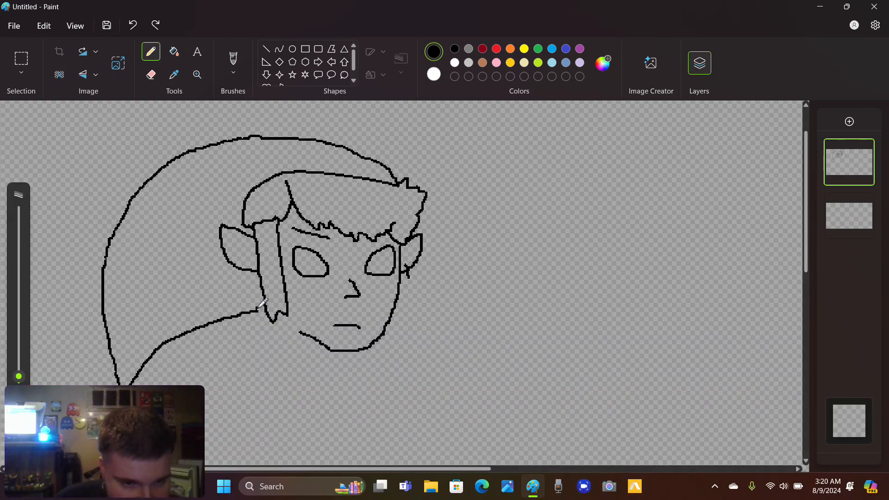
drag(260, 308, 253, 266)
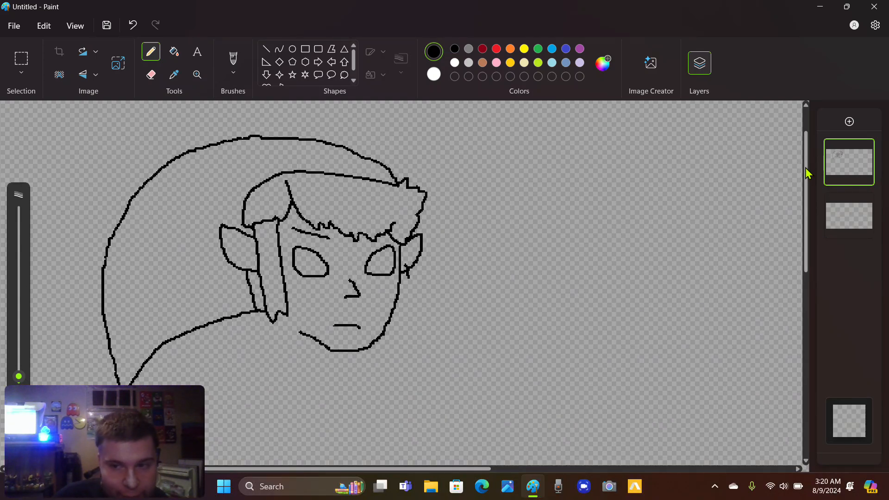
mouse_move(805, 168)
mouse_down()
mouse_move(806, 190)
mouse_move(807, 182)
mouse_up()
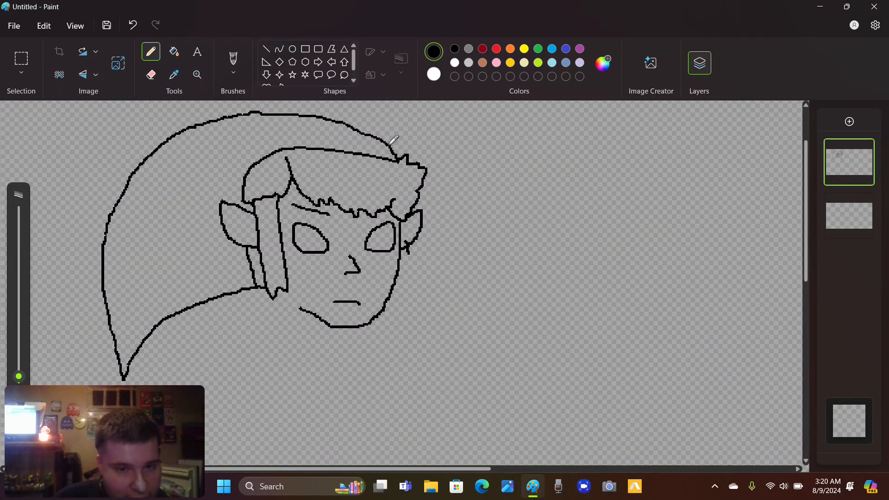
drag(391, 144, 365, 145)
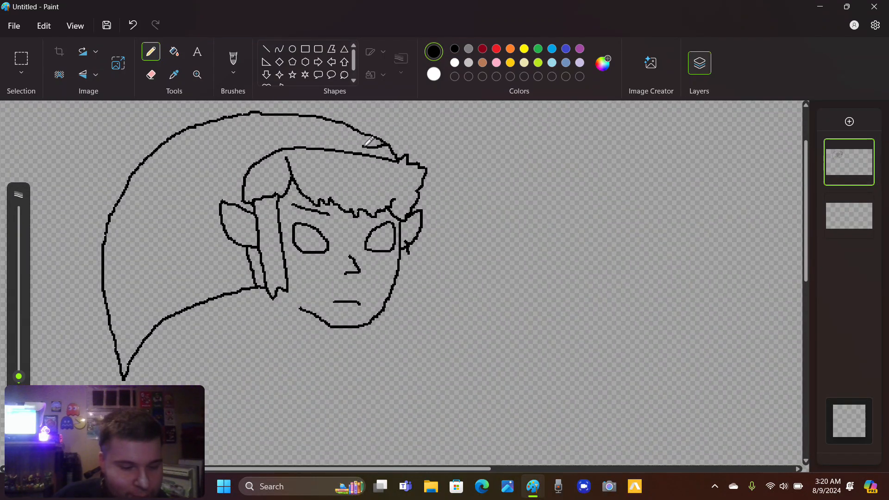
key(ctrl+z)
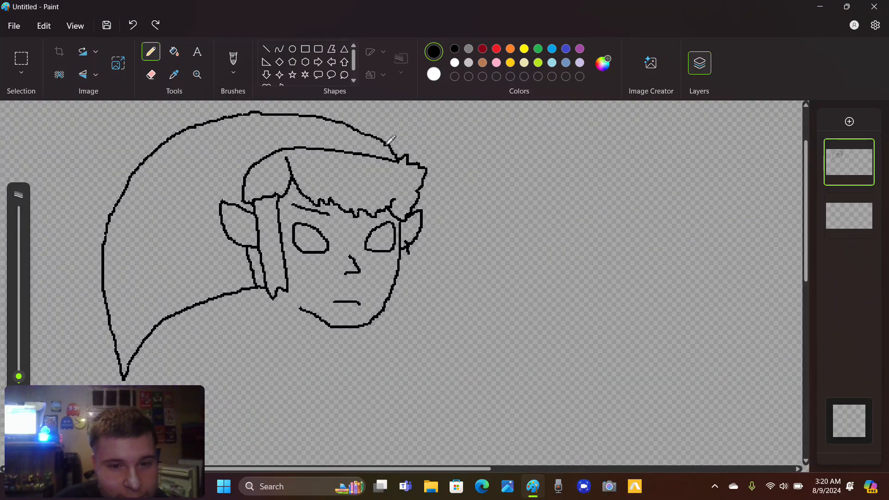
mouse_move(382, 144)
mouse_down()
mouse_move(271, 145)
mouse_move(250, 156)
mouse_move(242, 203)
mouse_up()
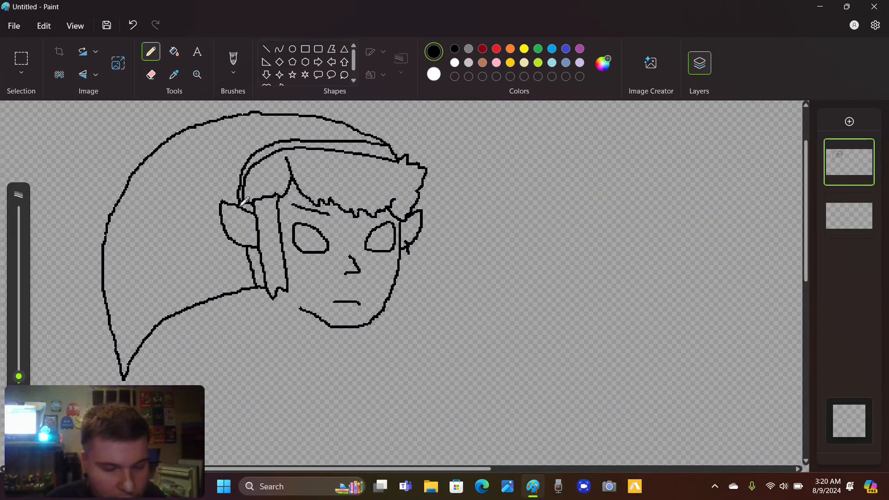
key(ctrl+z)
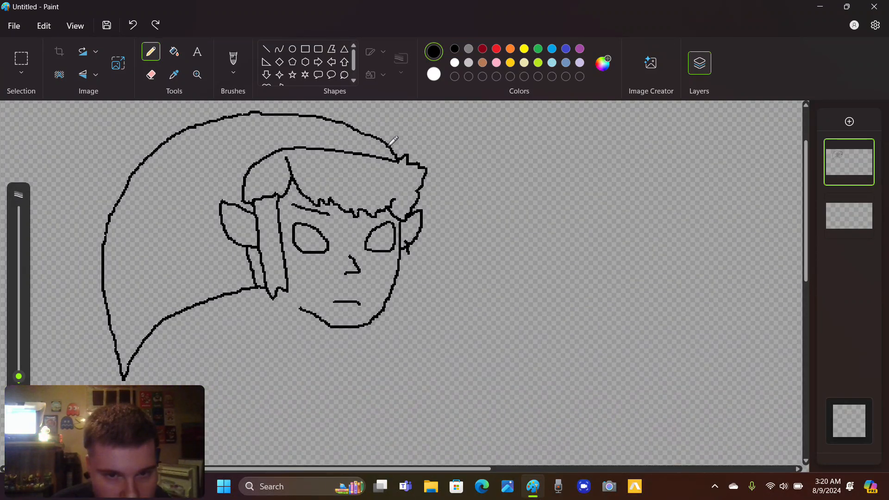
drag(389, 144, 298, 139)
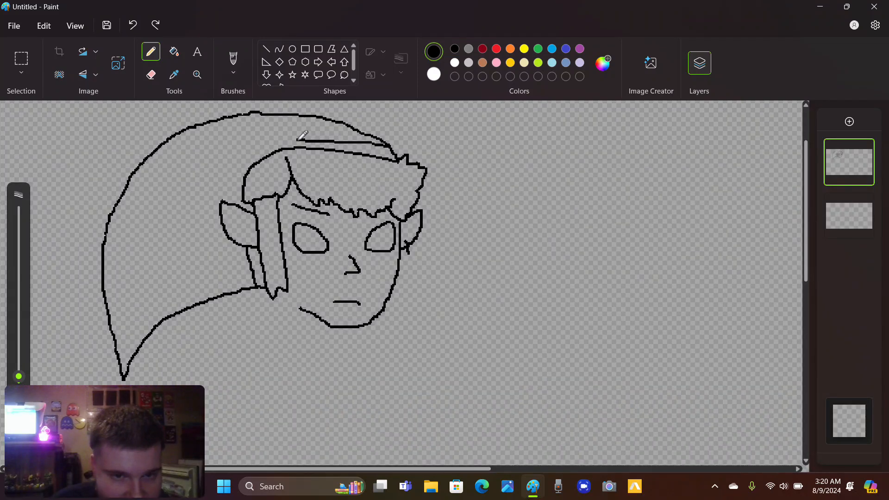
key(ctrl+z)
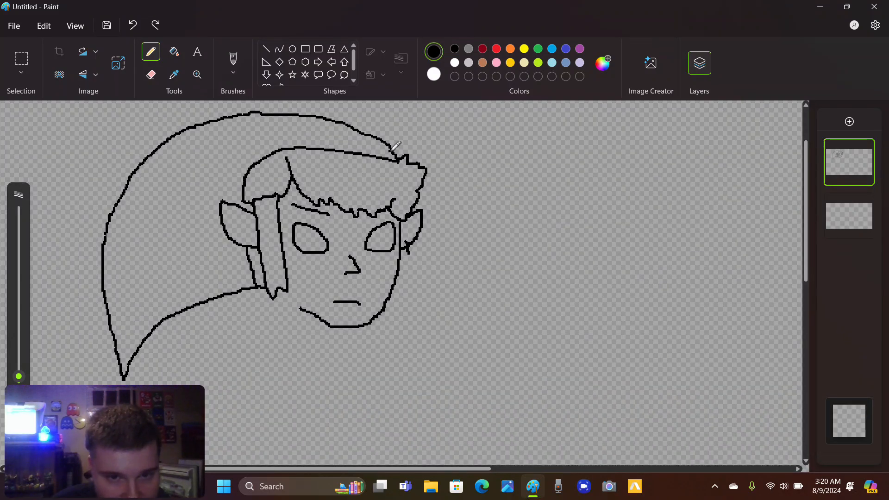
Draw the cap's rim as a line following the hair from the cap's right end to the left ear, continuing below the ear.
mouse_move(394, 147)
mouse_down()
mouse_move(318, 135)
mouse_move(284, 137)
mouse_move(251, 154)
mouse_up()
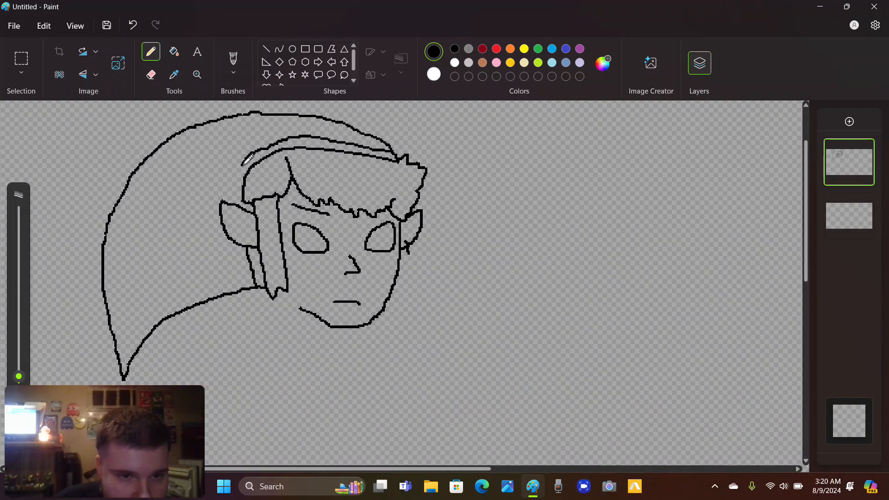
key(ctrl+z)
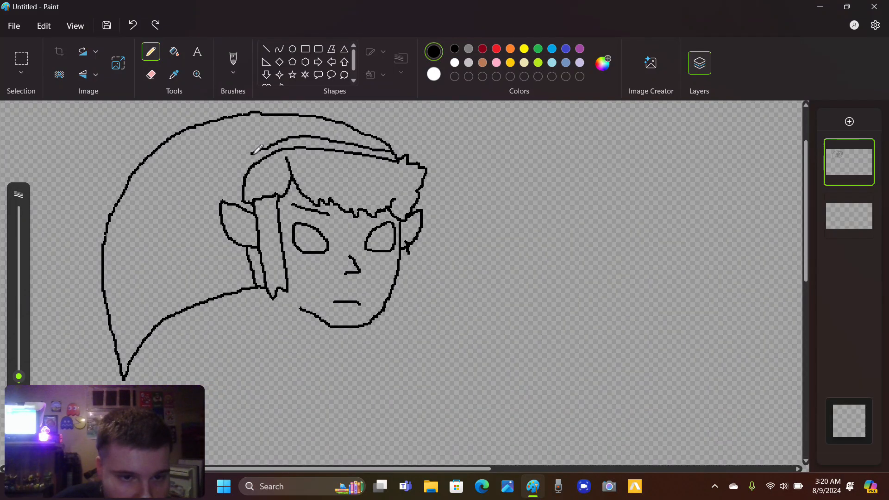
drag(252, 153, 236, 202)
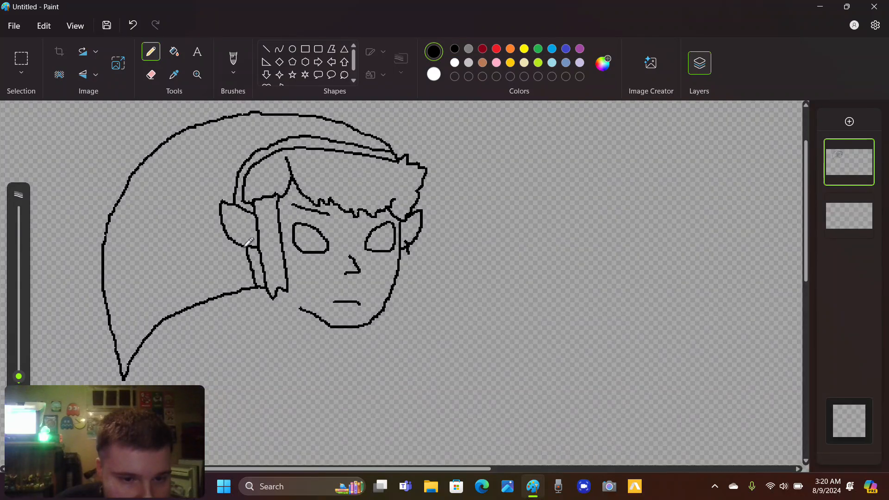
drag(242, 243, 251, 282)
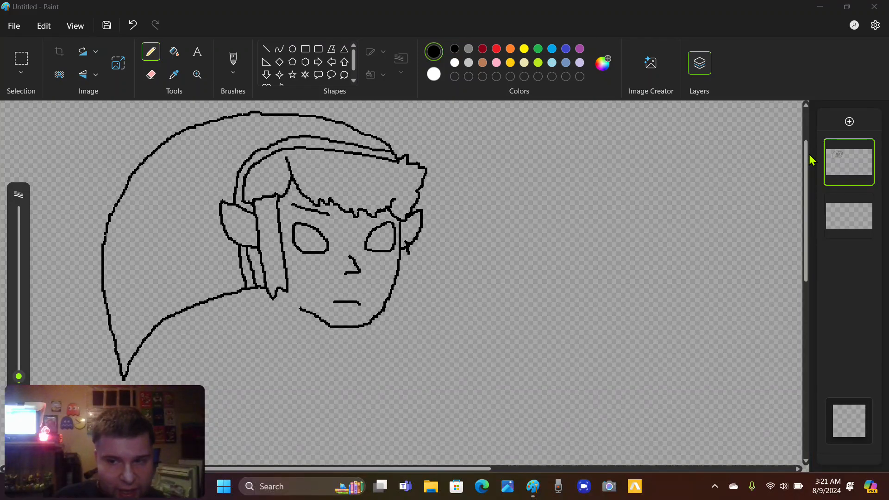
Draw a rounded sleeve below the side lock of hair, and a curved line below the chin for the torso's right side.
drag(809, 156, 809, 218)
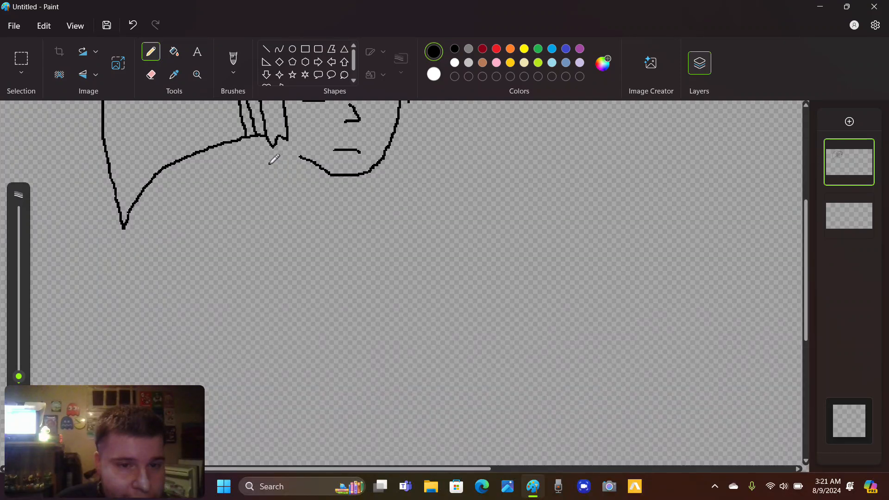
mouse_move(263, 163)
mouse_down()
mouse_move(216, 195)
mouse_move(195, 228)
mouse_move(201, 240)
mouse_move(252, 265)
mouse_move(282, 240)
mouse_move(291, 218)
mouse_up()
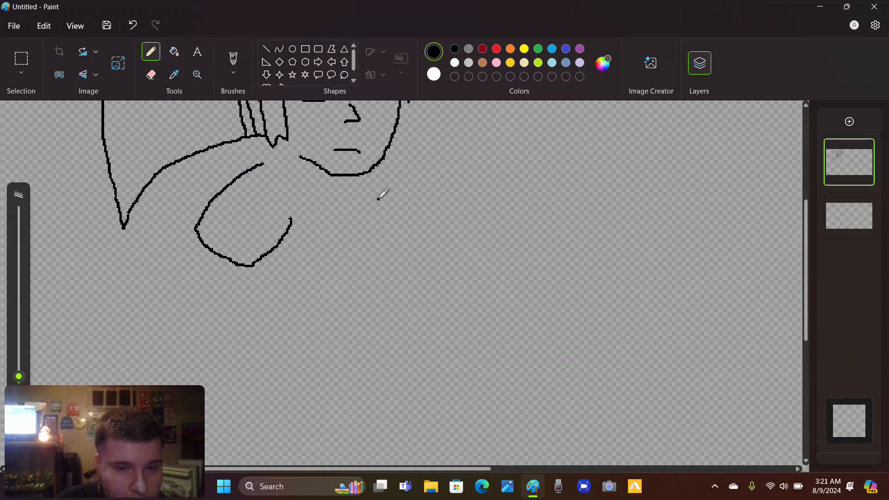
mouse_move(378, 198)
mouse_down()
mouse_move(394, 257)
mouse_move(388, 330)
mouse_up()
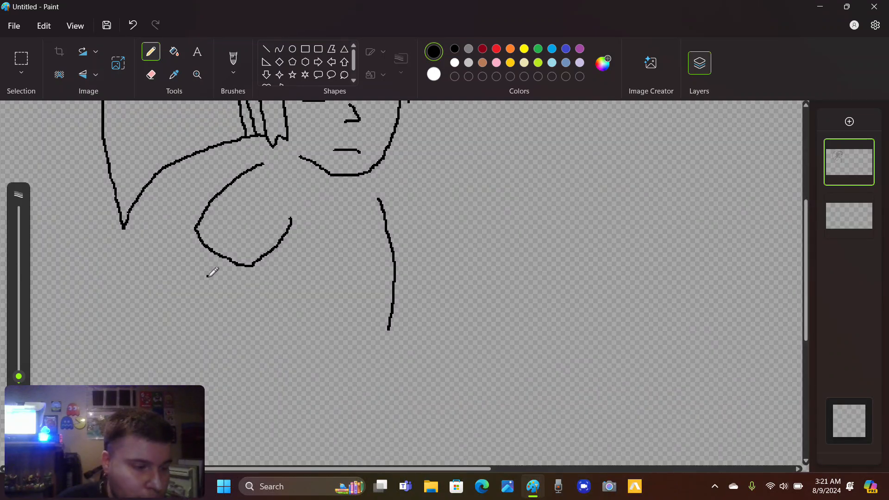
Draw a pointed shield to the lower left of the sleeve, with a notched inner border following its outline.
click(222, 376)
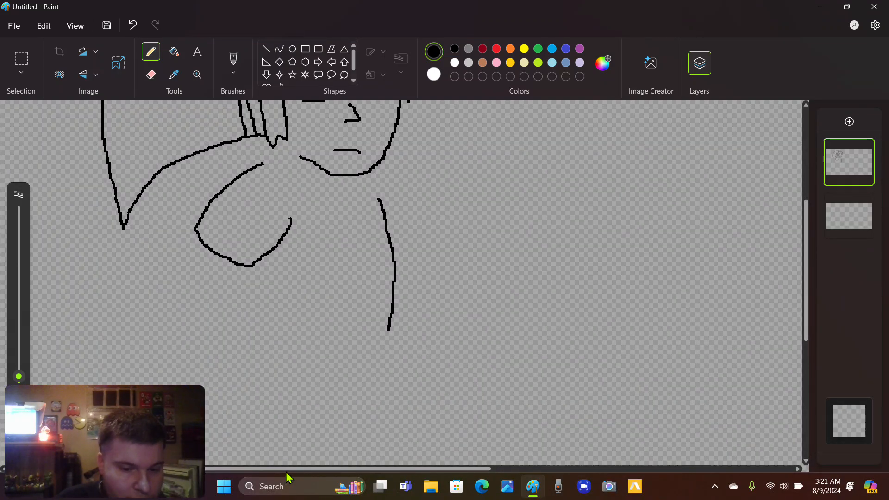
drag(285, 472, 200, 485)
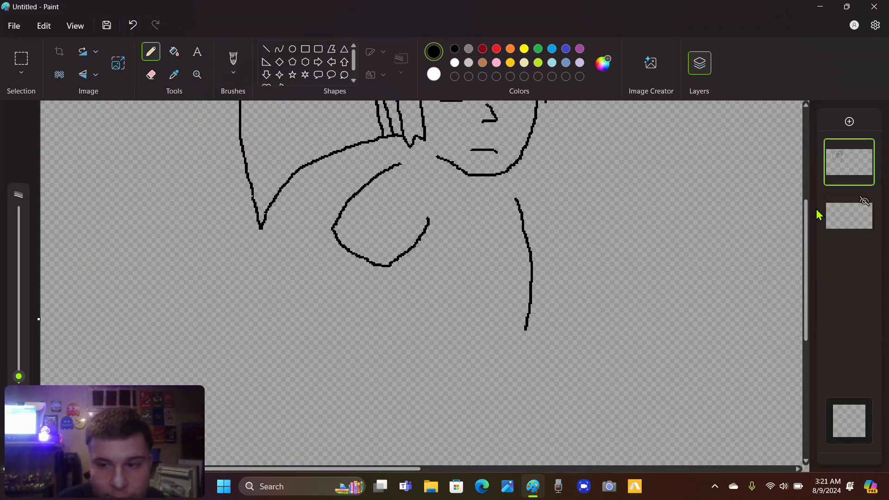
drag(808, 214, 806, 238)
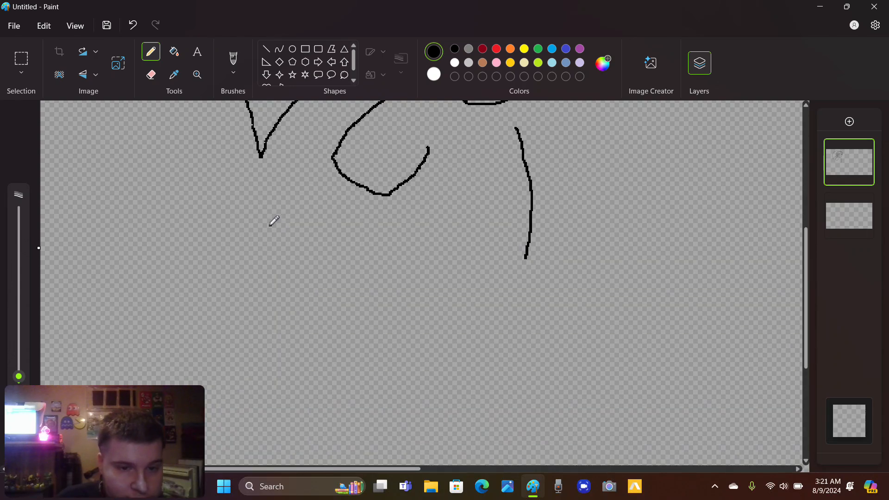
mouse_move(267, 225)
mouse_down()
mouse_move(339, 265)
mouse_move(322, 368)
mouse_move(266, 430)
mouse_move(228, 399)
mouse_move(203, 361)
mouse_move(190, 285)
mouse_move(191, 253)
mouse_move(226, 250)
mouse_move(267, 222)
mouse_up()
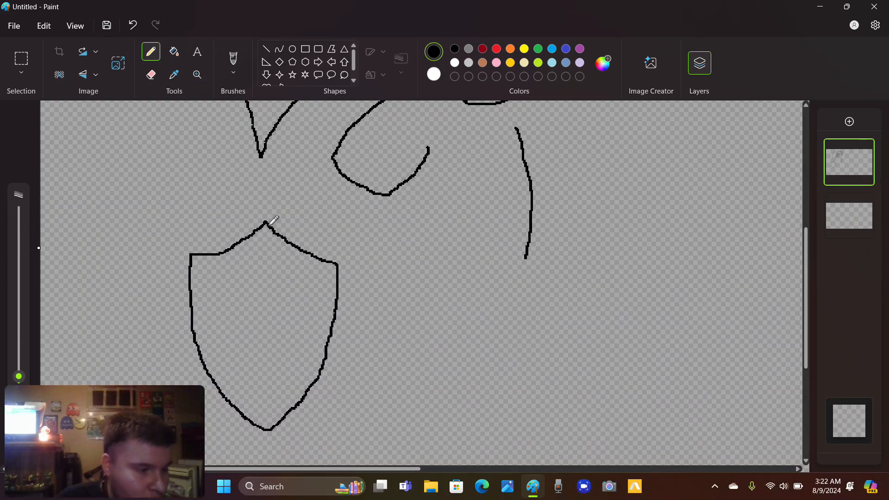
click(241, 259)
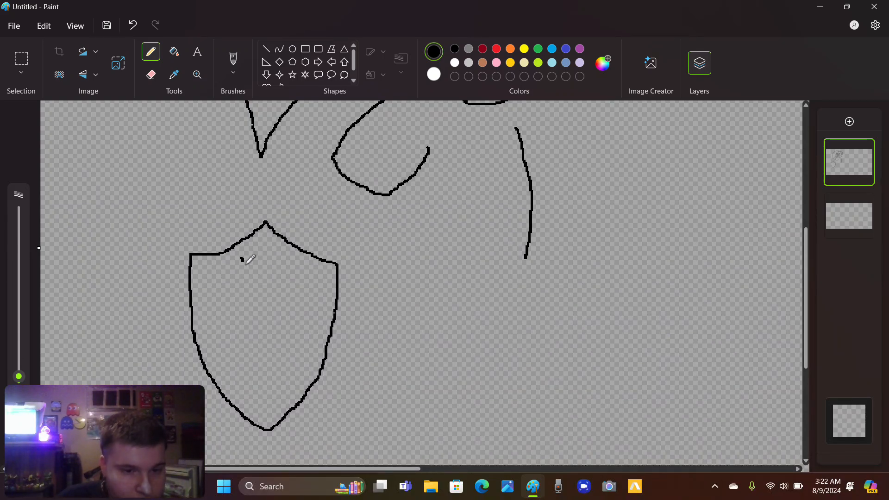
mouse_move(246, 264)
mouse_down()
mouse_move(270, 273)
mouse_move(287, 260)
mouse_move(314, 275)
mouse_move(324, 296)
mouse_move(308, 365)
mouse_move(290, 375)
mouse_move(289, 392)
mouse_move(271, 407)
mouse_move(267, 396)
mouse_move(250, 406)
mouse_move(235, 391)
mouse_move(236, 370)
mouse_move(220, 372)
mouse_move(206, 341)
mouse_move(199, 273)
mouse_move(222, 254)
mouse_move(241, 257)
mouse_up()
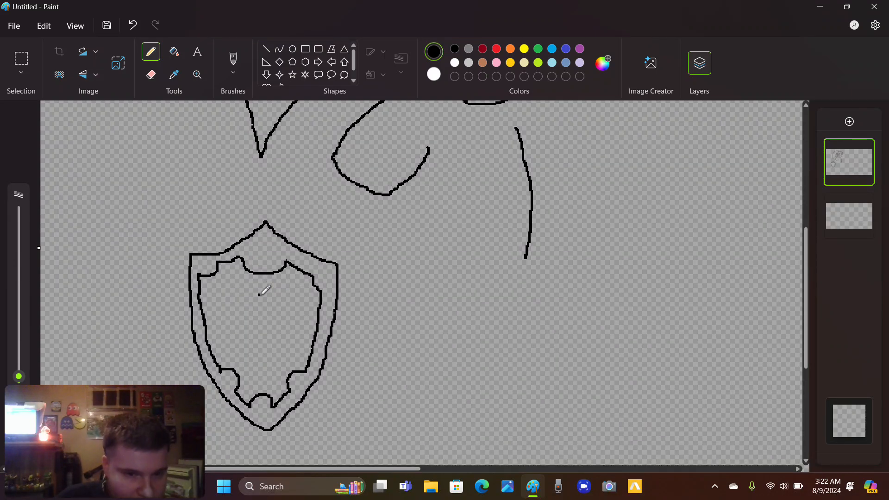
Draw a divided triangle emblem inside the shield, with a small triangle and a winged bird crest below it.
mouse_move(259, 293)
mouse_down()
mouse_move(245, 319)
mouse_move(277, 319)
mouse_move(261, 292)
mouse_move(260, 320)
mouse_up()
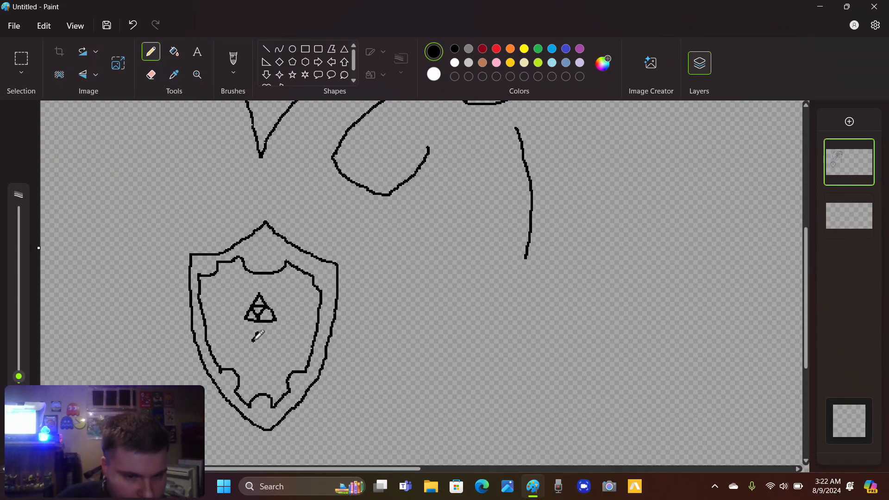
mouse_move(257, 342)
mouse_down()
mouse_move(267, 344)
mouse_move(253, 344)
mouse_up()
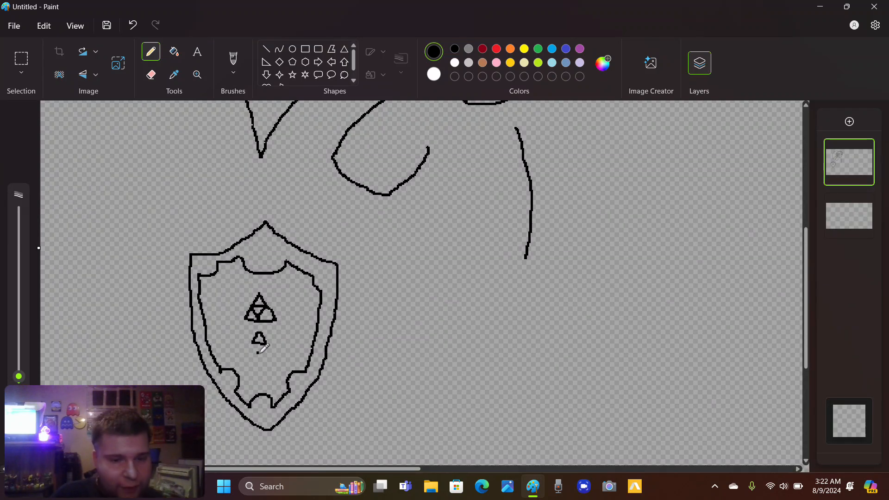
mouse_move(257, 354)
mouse_down()
mouse_move(257, 393)
mouse_move(267, 372)
mouse_move(261, 351)
mouse_up()
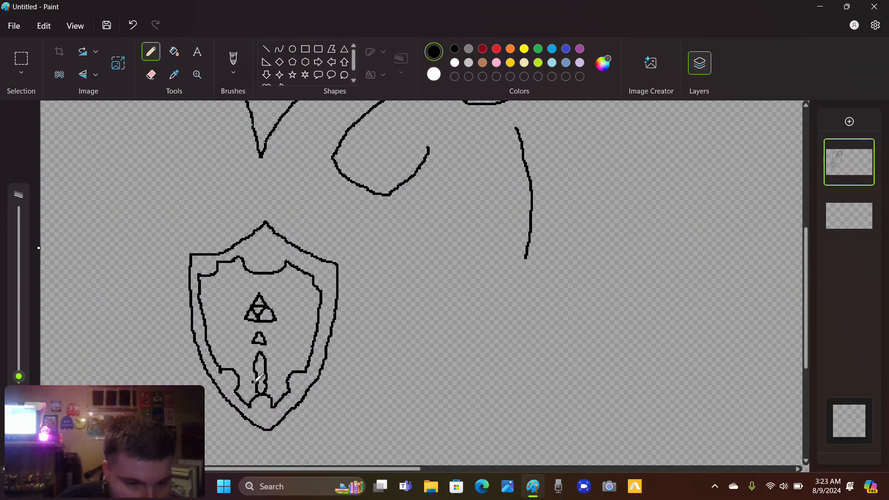
mouse_move(250, 379)
mouse_down()
mouse_move(244, 390)
mouse_move(255, 391)
mouse_up()
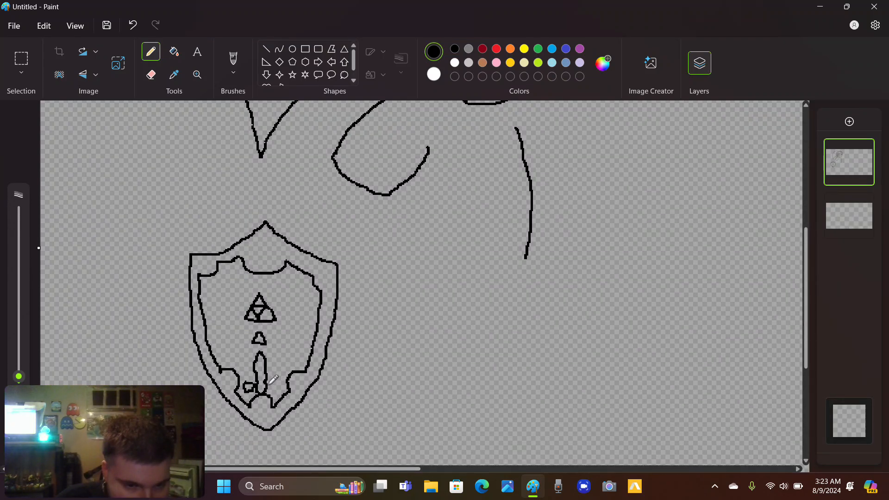
mouse_move(270, 383)
mouse_down()
mouse_move(282, 386)
mouse_move(268, 387)
mouse_up()
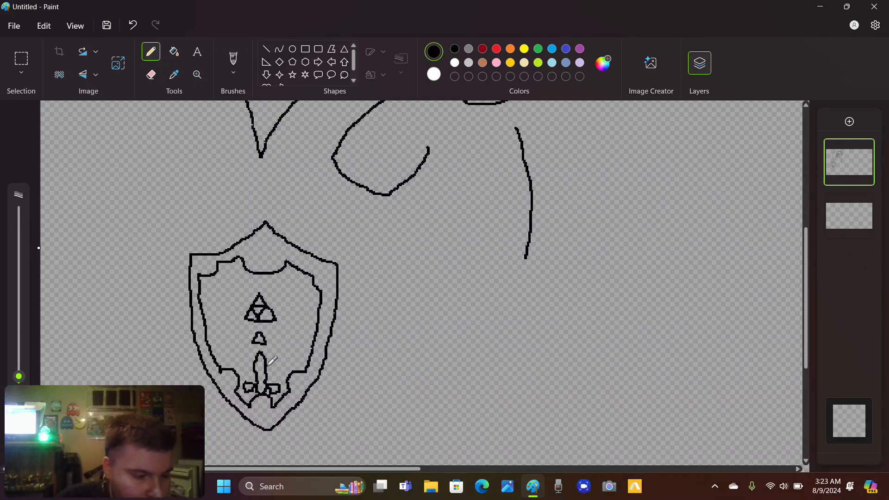
mouse_move(273, 363)
mouse_down()
mouse_move(276, 347)
mouse_move(299, 346)
mouse_move(277, 373)
mouse_move(228, 343)
mouse_move(236, 358)
mouse_up()
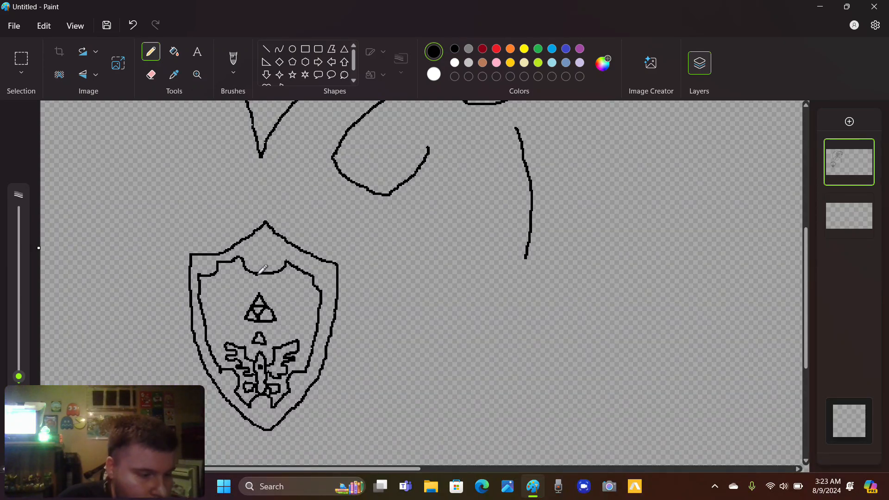
Draw a larger triangular frame around the divided triangle, with a narrow stem joining it to the inner border's top edge.
drag(258, 274, 256, 291)
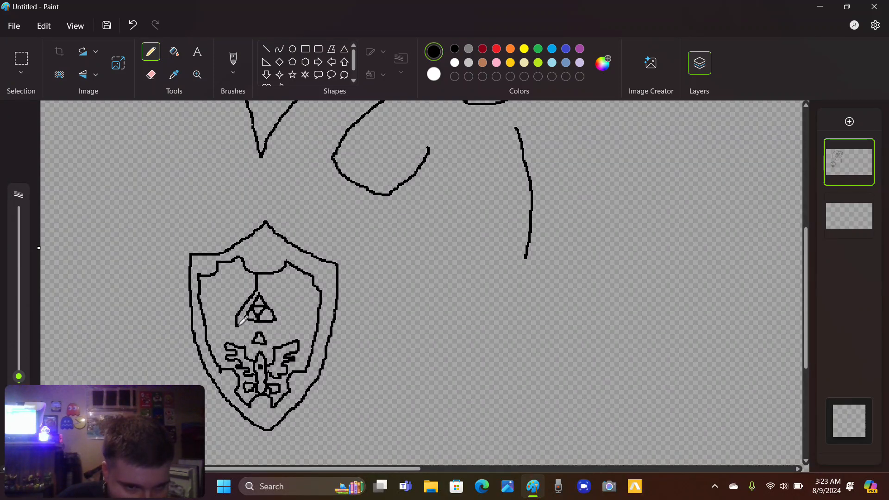
drag(240, 325, 276, 330)
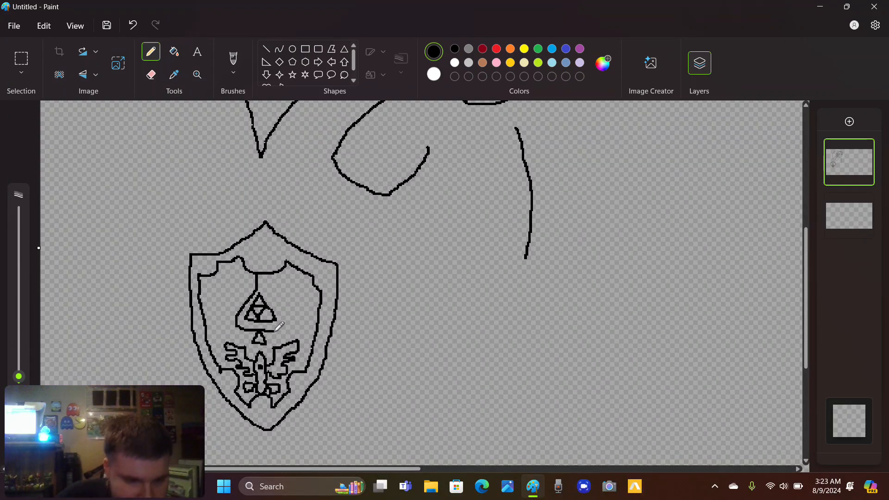
key(ctrl+z)
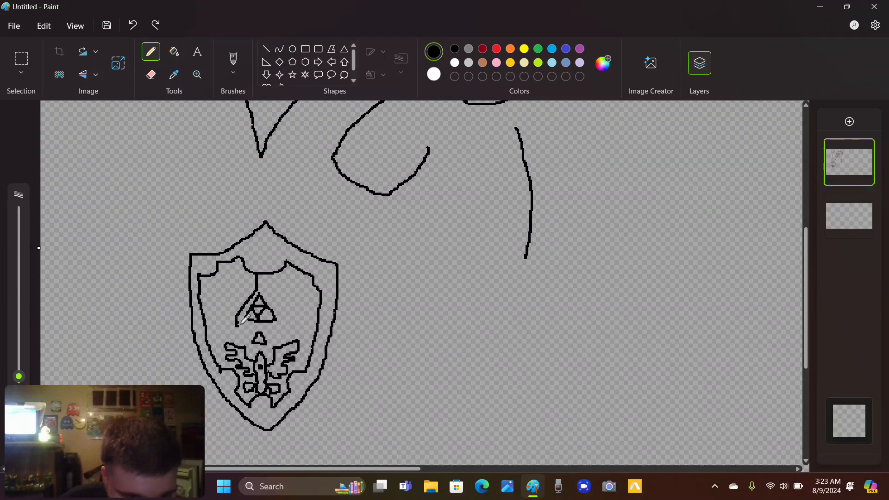
mouse_move(243, 324)
mouse_down()
mouse_move(285, 329)
mouse_move(264, 275)
mouse_up()
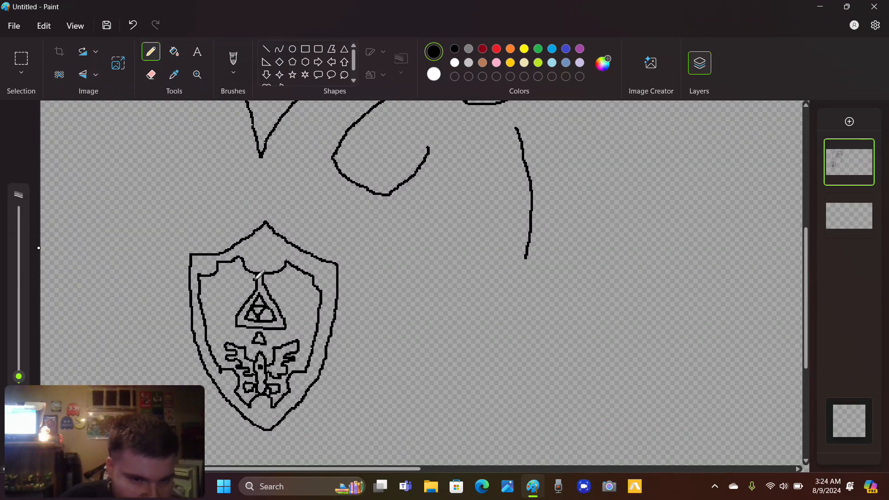
Draw curled hook-shaped ornaments on the left and right of the triangular frame inside the shield.
mouse_move(255, 279)
mouse_down()
mouse_move(214, 307)
mouse_move(230, 280)
mouse_move(212, 286)
mouse_move(208, 314)
mouse_move(250, 292)
mouse_up()
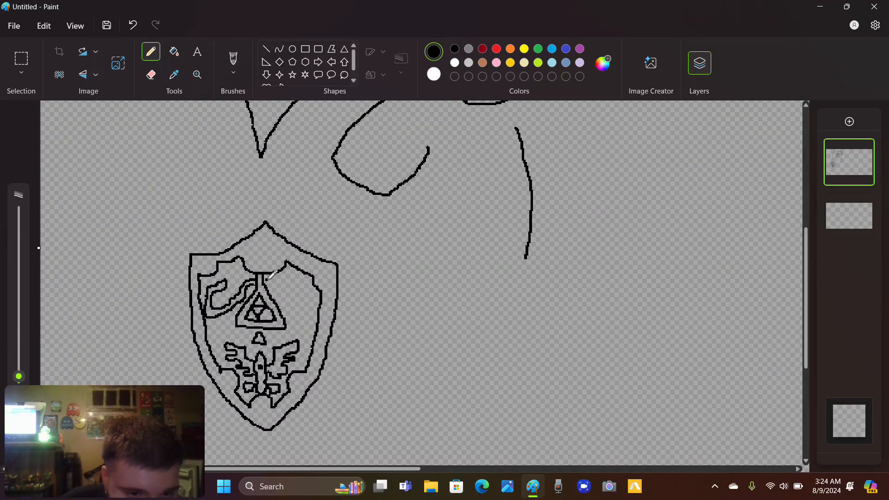
mouse_move(269, 278)
mouse_down()
mouse_move(298, 299)
mouse_move(293, 278)
mouse_move(300, 276)
mouse_move(308, 303)
mouse_move(298, 310)
mouse_move(272, 284)
mouse_up()
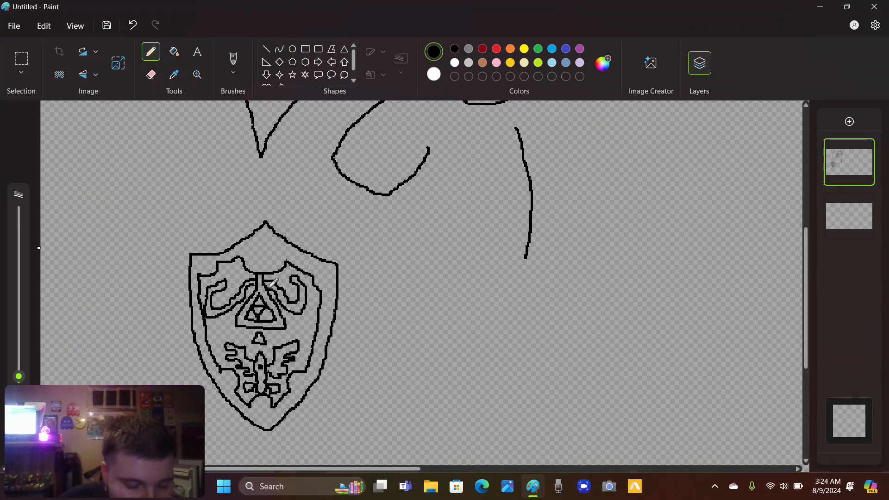
key(ctrl+z)
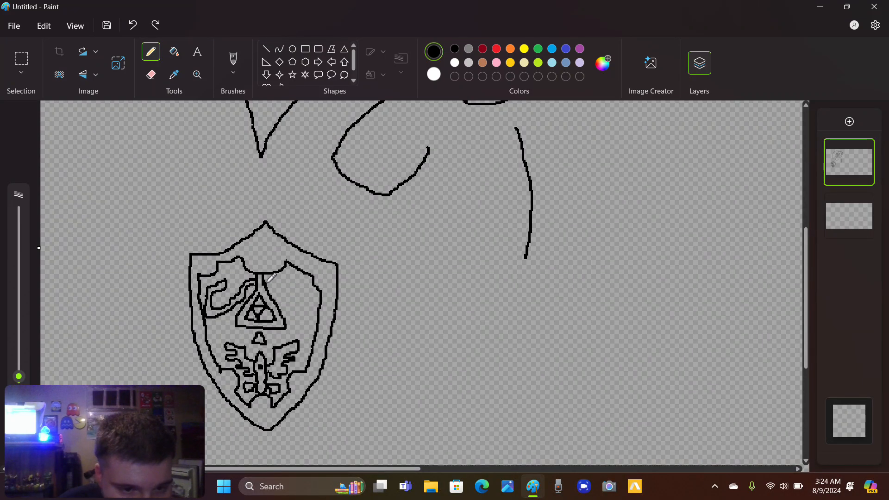
mouse_move(267, 278)
mouse_down()
mouse_move(295, 300)
mouse_move(289, 271)
mouse_move(310, 293)
mouse_move(302, 305)
mouse_move(283, 305)
mouse_move(276, 279)
mouse_up()
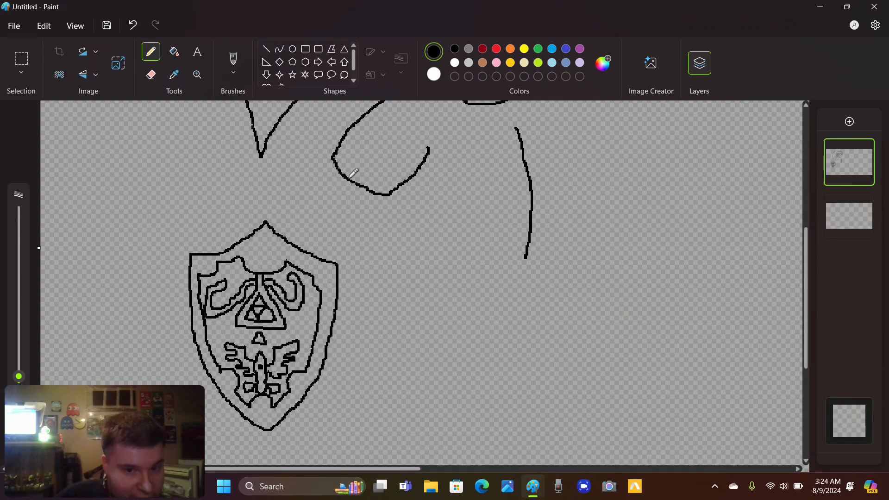
Draw the forearm as two slanted lines from the sleeve's hem to the shield's upper edge, with a cuff line across the wrist.
drag(378, 193, 328, 258)
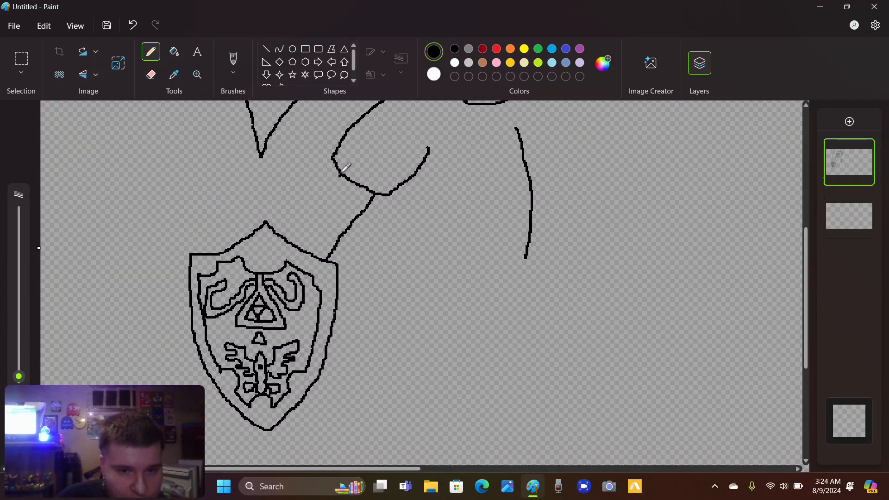
drag(334, 167, 280, 233)
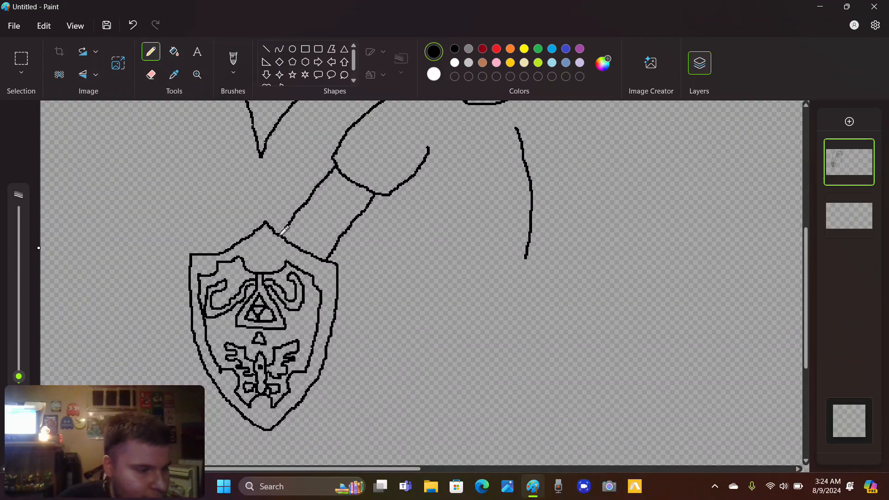
click(299, 227)
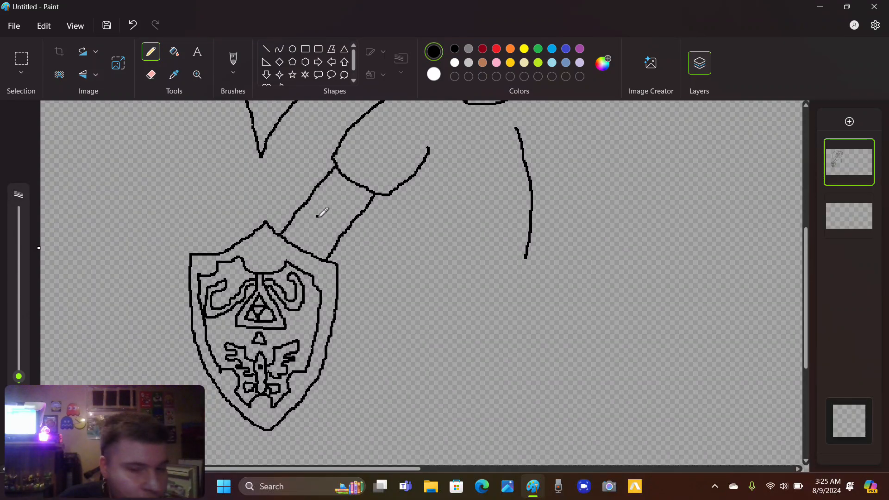
drag(334, 250, 296, 227)
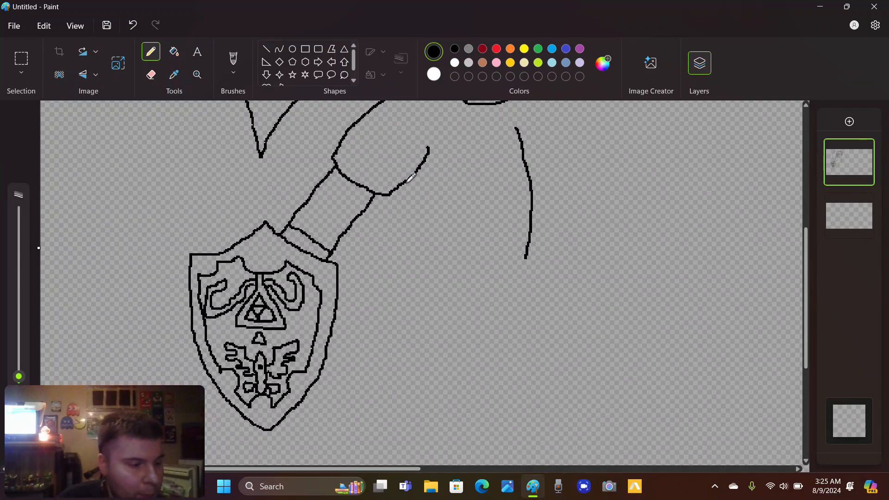
Draw the tunic's side and flared skirt below the sleeve, with a two-line belt across the waist, and clean up its left end.
mouse_move(406, 182)
mouse_down()
mouse_move(419, 264)
mouse_move(390, 359)
mouse_move(454, 381)
mouse_move(548, 374)
mouse_move(525, 258)
mouse_up()
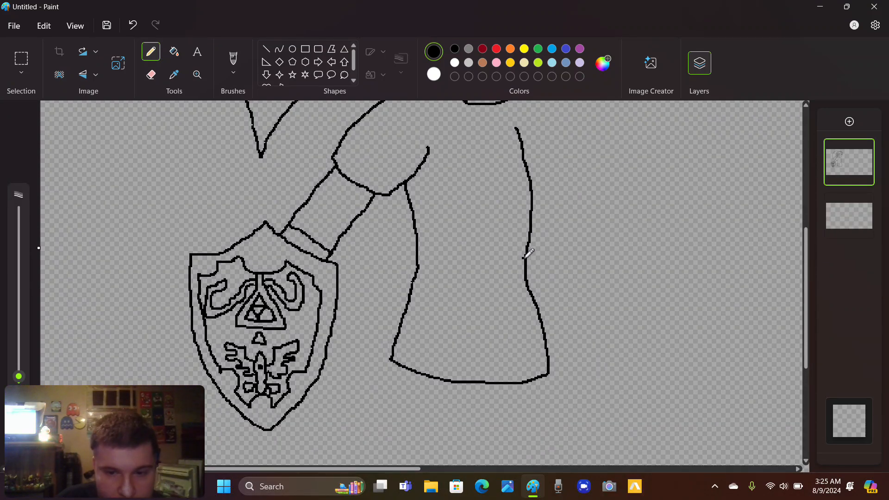
drag(525, 258, 420, 254)
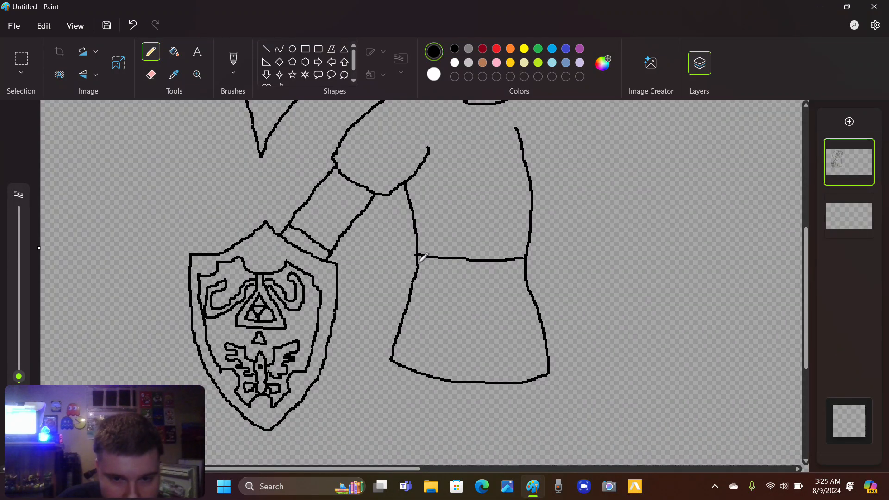
key(ctrl+z)
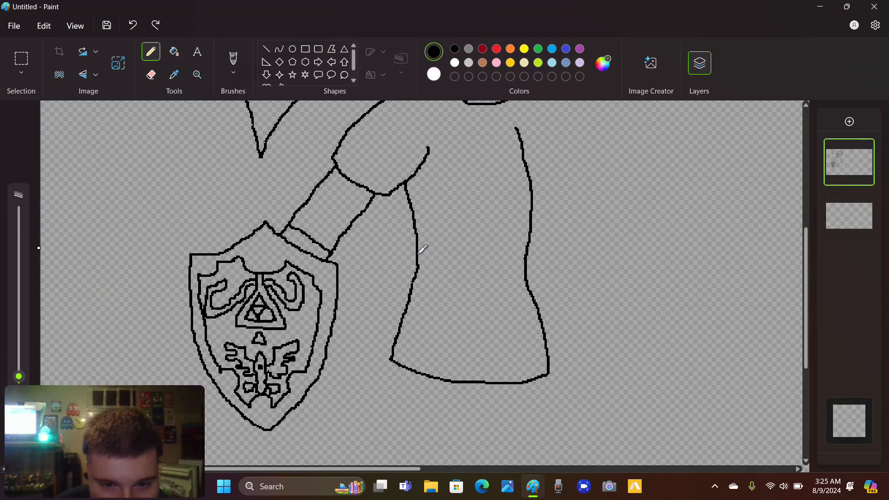
drag(419, 253, 526, 255)
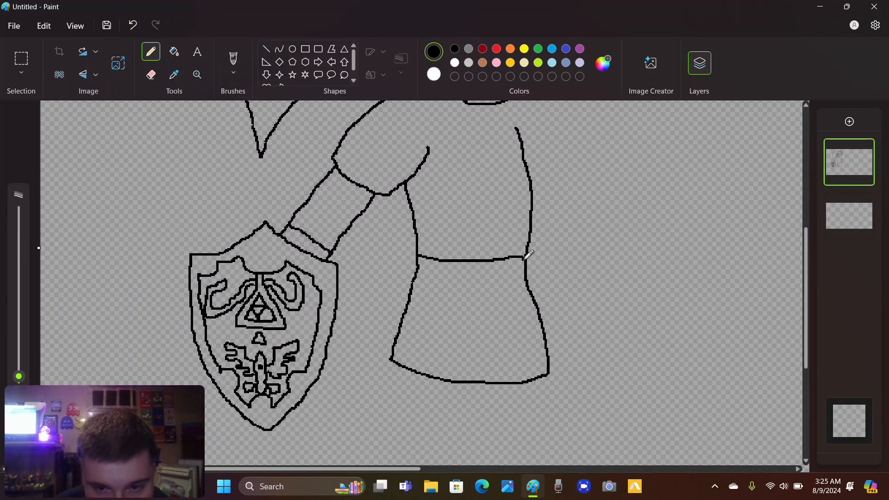
key(ctrl+z)
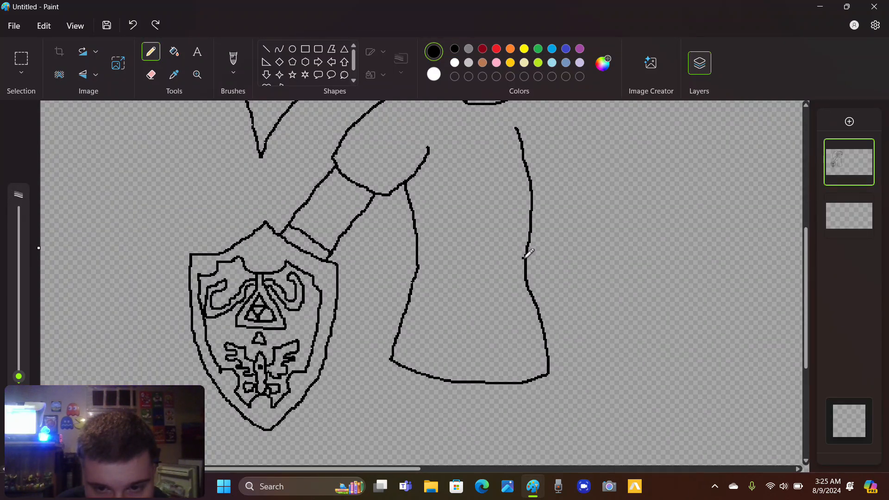
mouse_move(524, 258)
mouse_down()
mouse_move(419, 257)
mouse_move(526, 258)
mouse_move(524, 286)
mouse_move(419, 279)
mouse_up()
key(ctrl+z)
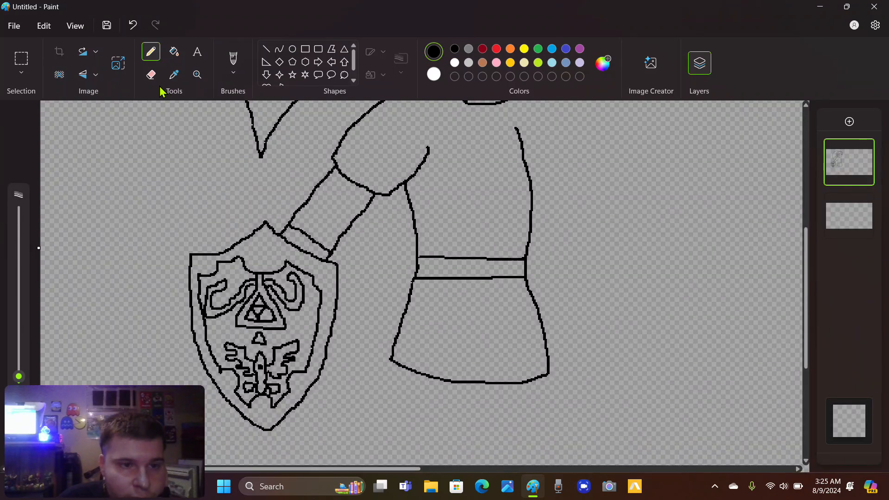
click(151, 74)
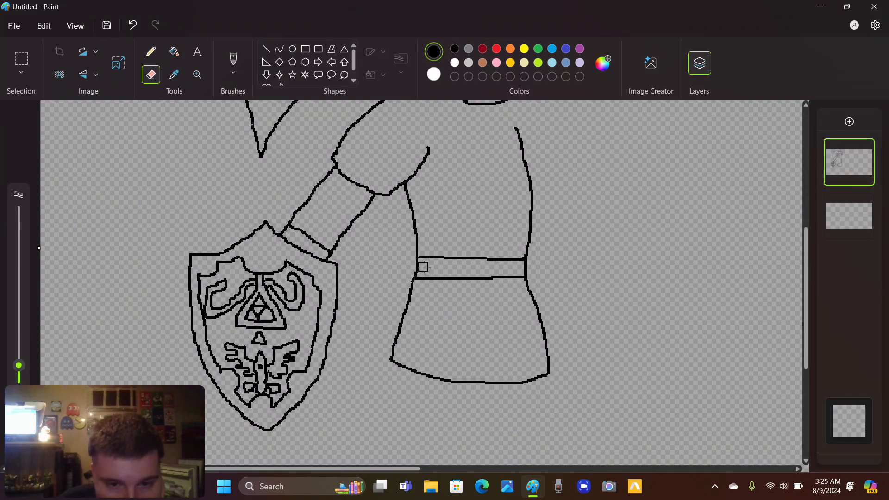
click(151, 52)
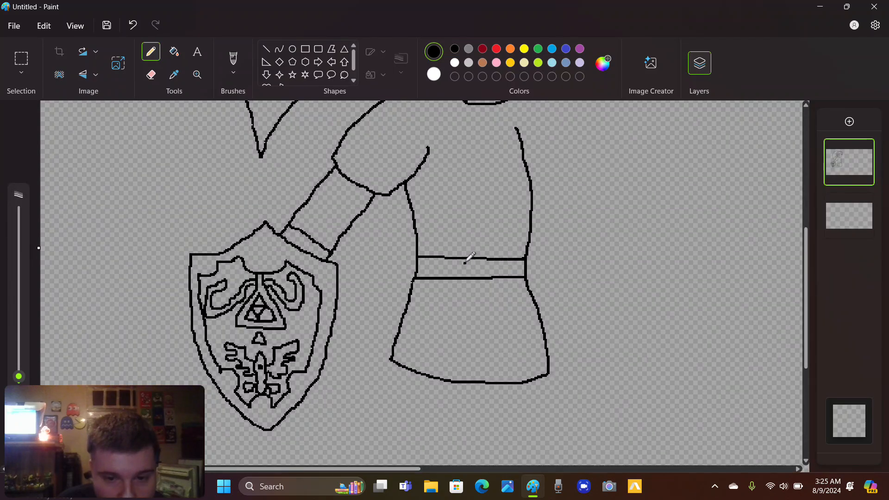
Draw two short vertical lines across the middle of the belt to form a square buckle.
drag(463, 259, 462, 273)
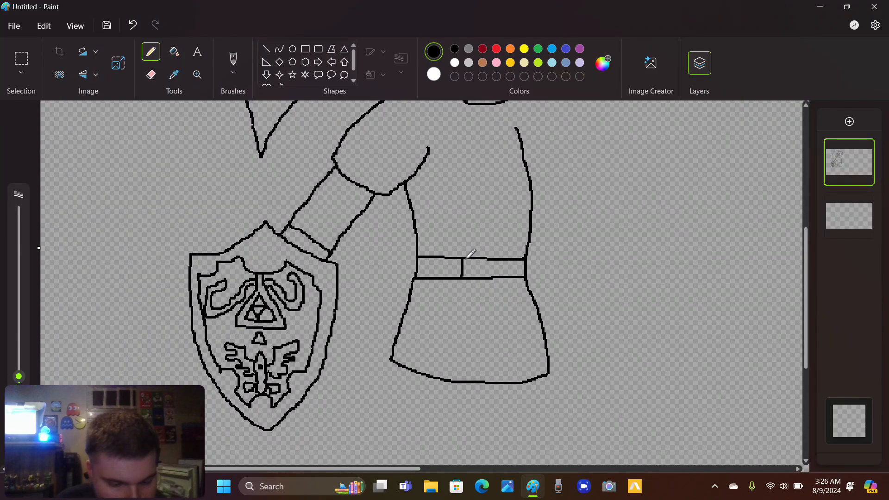
key(ctrl+z)
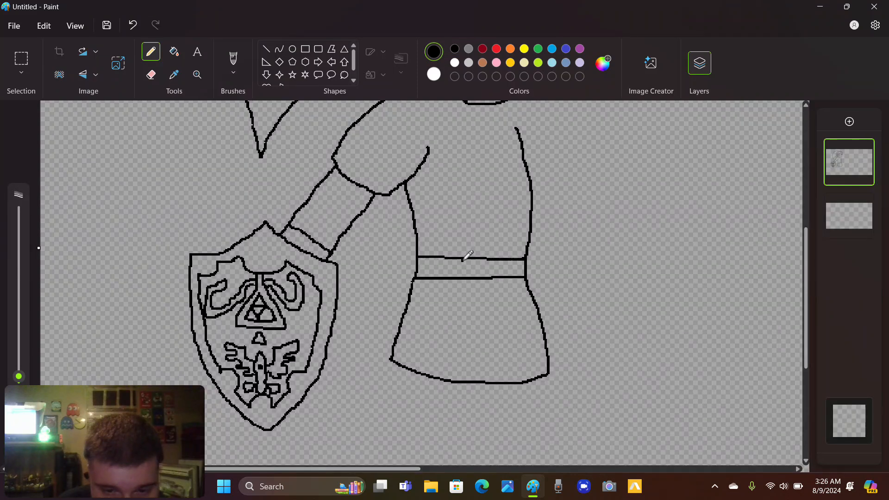
drag(463, 270, 463, 277)
click(471, 275)
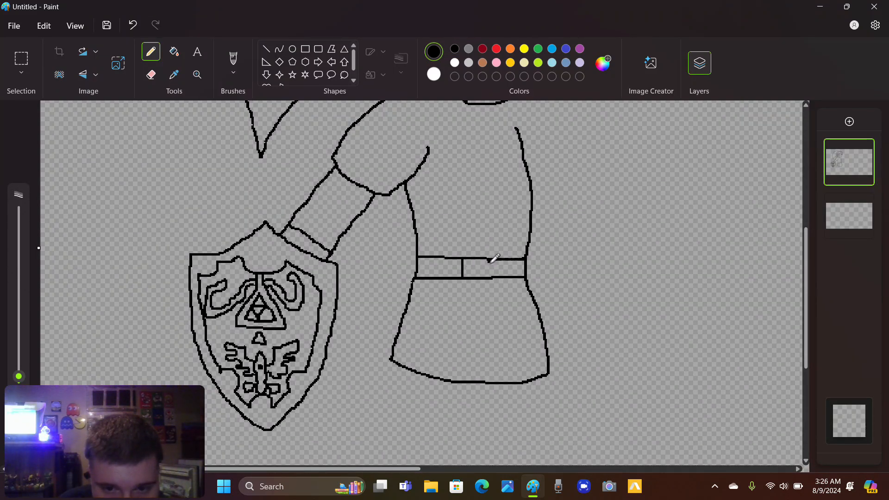
drag(492, 273, 492, 275)
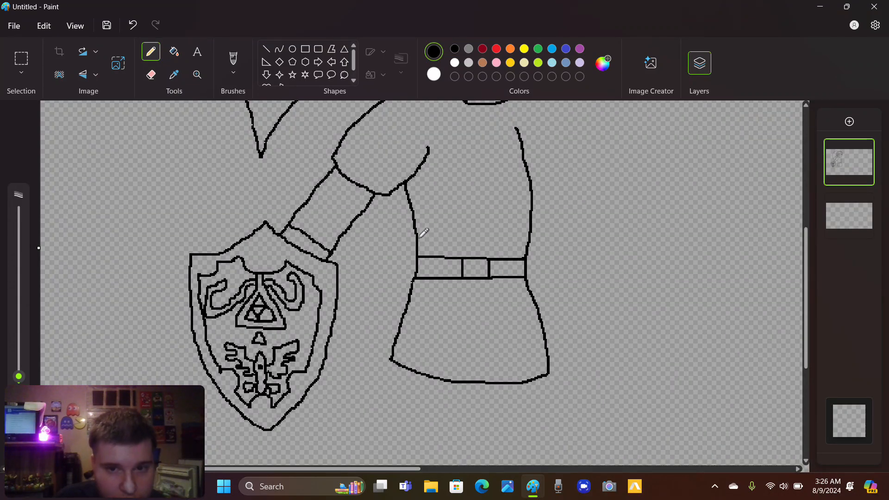
Draw a diagonal strap across the chest from below the chin to the belt's left side, with a small buckle band near its upper end.
mouse_move(420, 237)
mouse_down()
mouse_move(461, 191)
mouse_move(497, 105)
mouse_up()
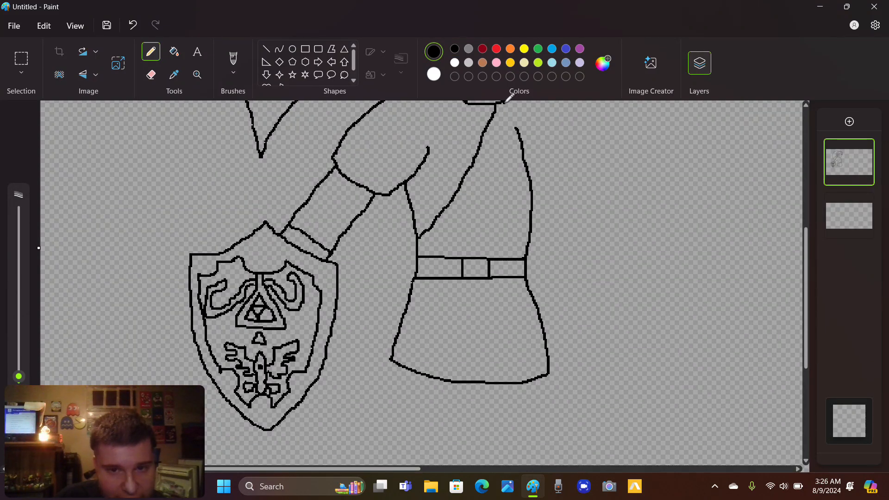
mouse_move(512, 102)
mouse_down()
mouse_move(492, 174)
mouse_move(435, 254)
mouse_up()
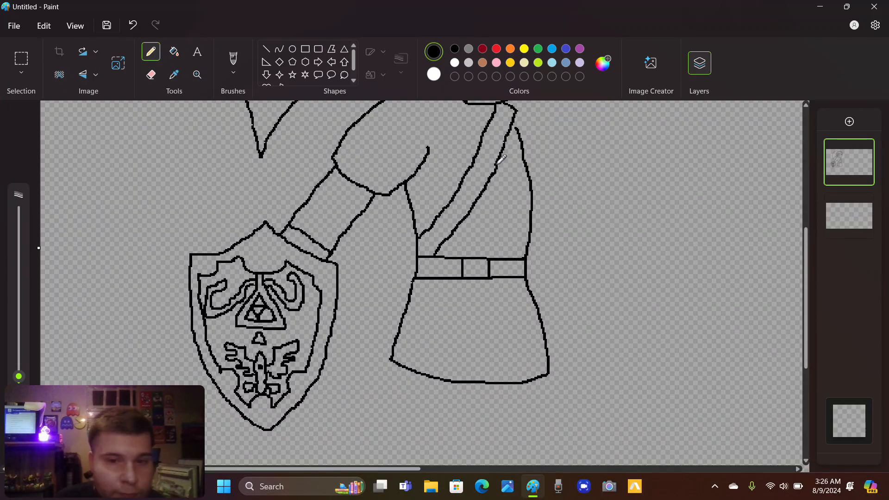
mouse_move(487, 131)
mouse_down()
mouse_move(504, 148)
mouse_move(477, 154)
mouse_move(499, 162)
mouse_up()
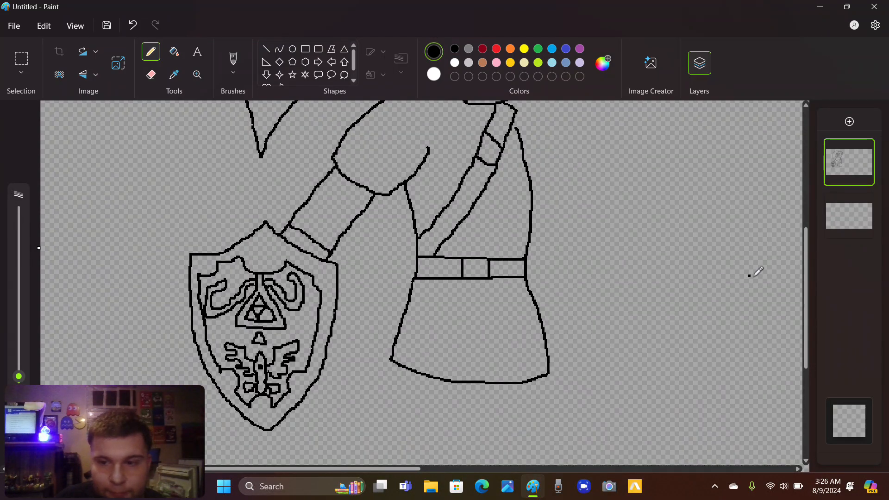
Close the jawline and the gap between hair and shoulder, and draw a pointed collar from the shoulder to the chest strap.
drag(808, 271, 806, 233)
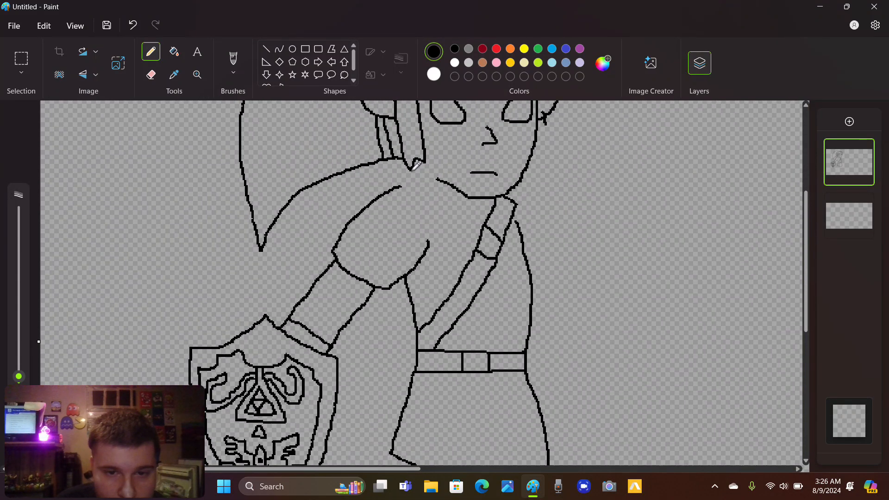
drag(415, 160, 404, 185)
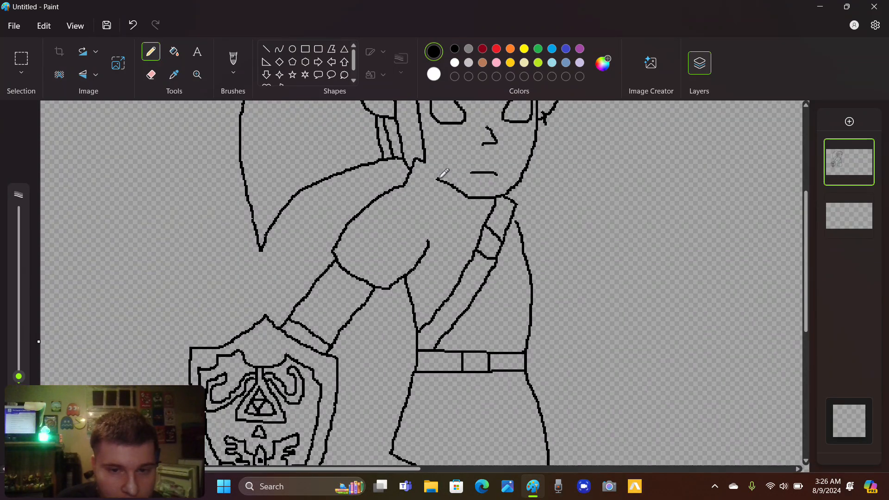
drag(438, 179, 414, 167)
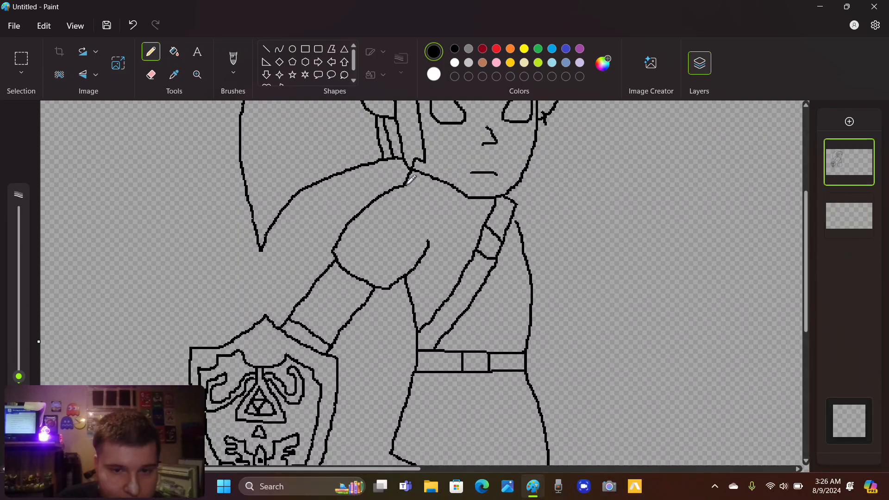
drag(406, 183, 473, 238)
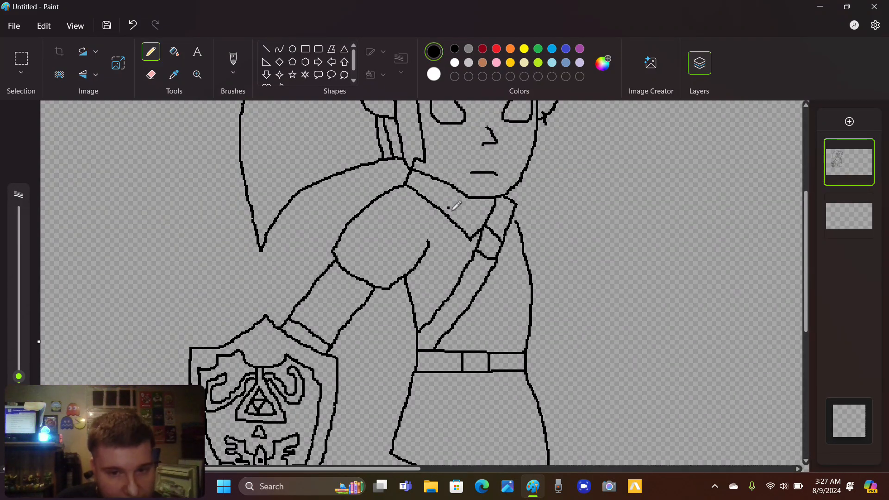
drag(457, 216, 487, 222)
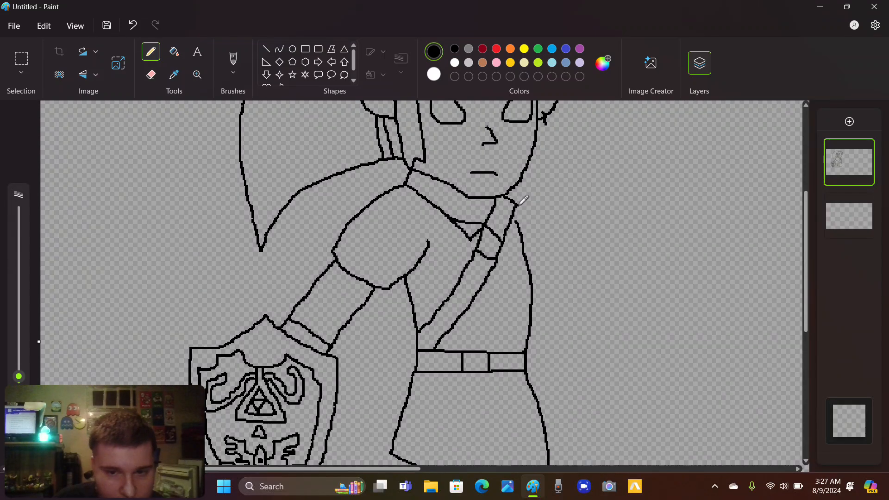
Draw a short sleeve on the right shoulder, with the arm's upper line bending outward at the elbow to a clenched fist.
mouse_move(518, 204)
mouse_down()
mouse_move(550, 237)
mouse_move(565, 272)
mouse_move(536, 288)
mouse_up()
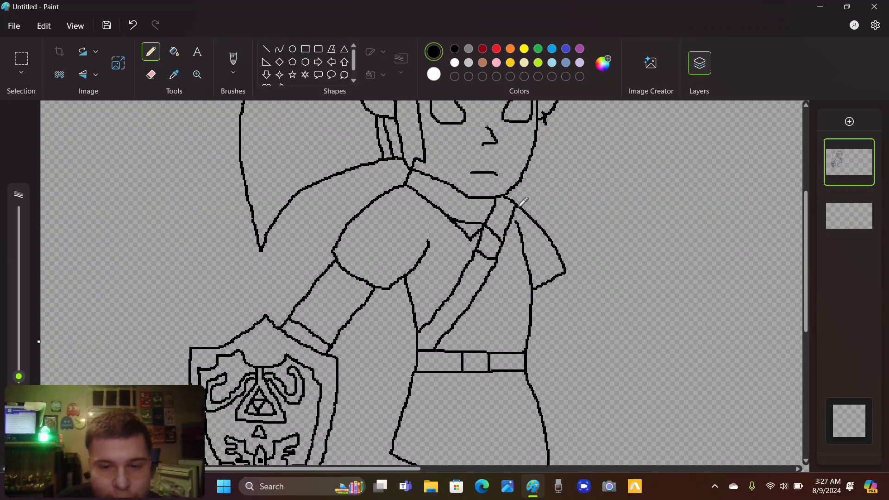
drag(321, 469, 425, 470)
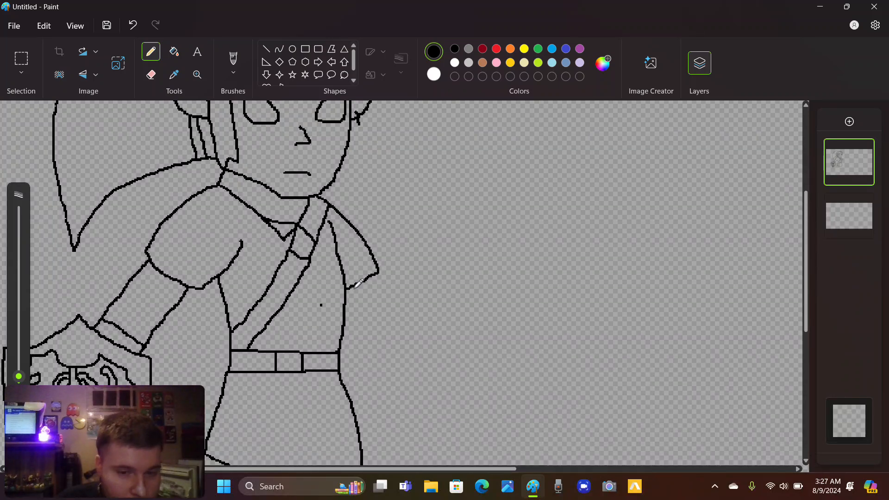
drag(356, 286, 377, 274)
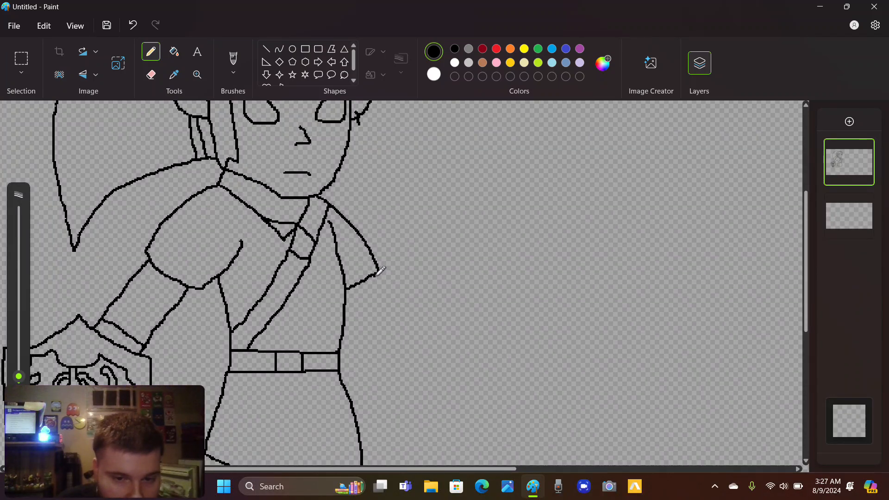
mouse_move(378, 274)
mouse_down()
mouse_move(404, 321)
mouse_move(487, 315)
mouse_move(505, 330)
mouse_move(498, 346)
mouse_move(480, 331)
mouse_move(496, 317)
mouse_move(518, 320)
mouse_move(520, 340)
mouse_move(506, 335)
mouse_move(524, 350)
mouse_move(498, 349)
mouse_move(515, 360)
mouse_move(512, 371)
mouse_move(492, 361)
mouse_move(497, 352)
mouse_move(512, 380)
mouse_move(509, 371)
mouse_move(506, 384)
mouse_move(492, 365)
mouse_up()
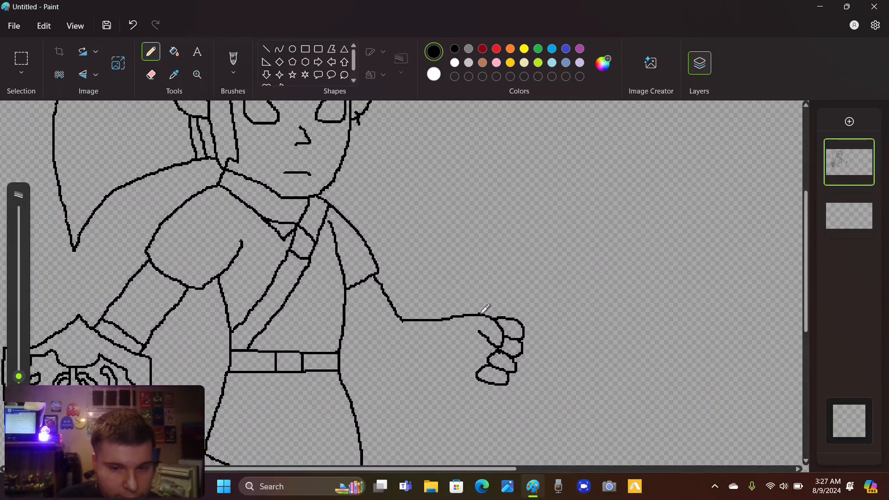
Draw a sword hilt in the fist: winged crossguard with a small gem above, and a short grip with a round pommel below.
mouse_move(479, 314)
mouse_down()
mouse_move(446, 278)
mouse_move(468, 272)
mouse_move(476, 279)
mouse_move(457, 292)
mouse_up()
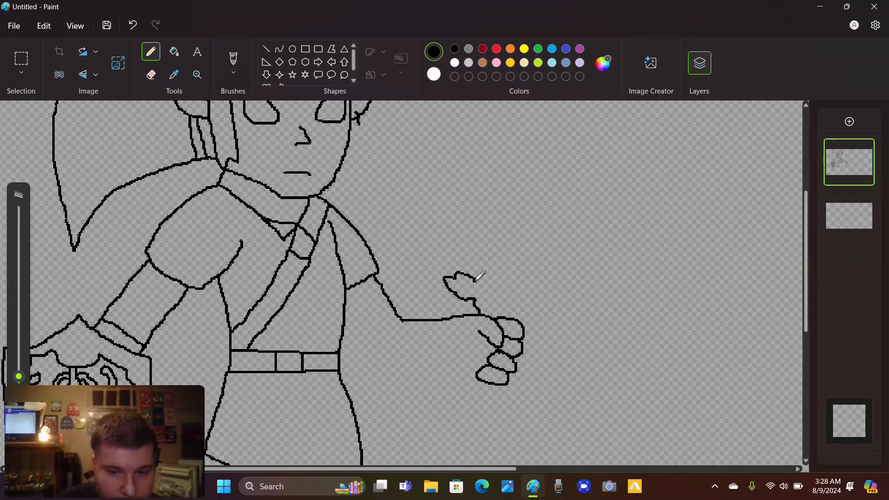
mouse_move(475, 281)
mouse_down()
mouse_move(501, 267)
mouse_move(516, 279)
mouse_move(544, 275)
mouse_move(531, 300)
mouse_move(503, 318)
mouse_up()
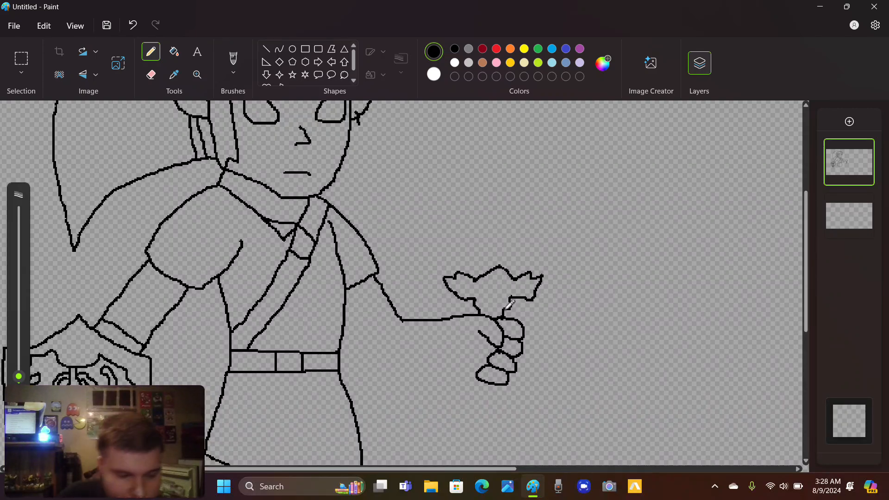
key(ctrl+z)
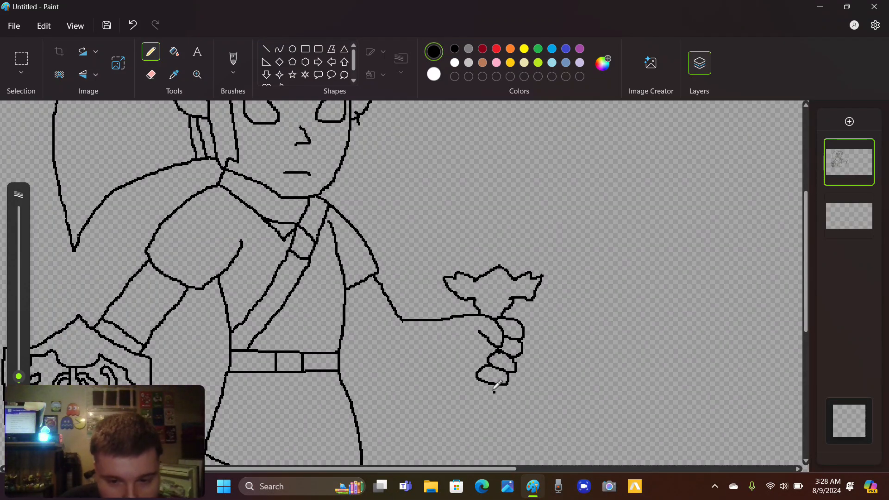
mouse_move(486, 381)
mouse_down()
mouse_move(477, 416)
mouse_move(487, 421)
mouse_move(497, 417)
mouse_move(495, 384)
mouse_up()
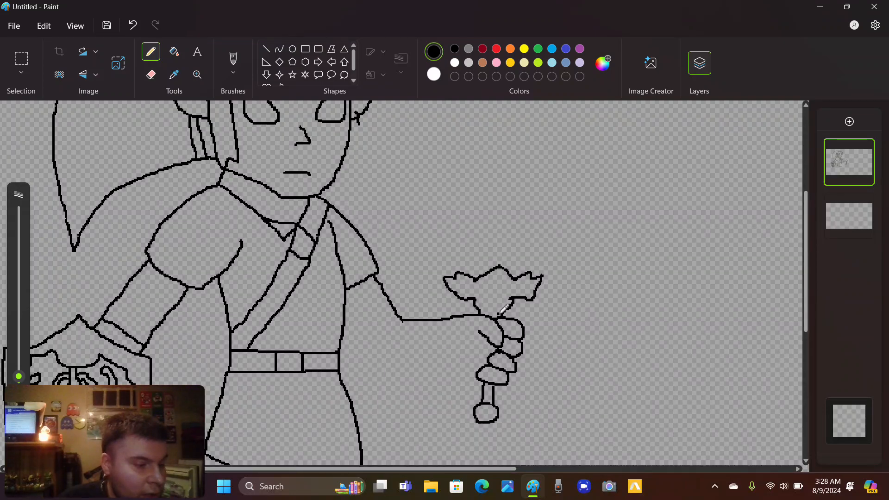
mouse_move(497, 277)
mouse_down()
mouse_move(497, 286)
mouse_move(504, 278)
mouse_up()
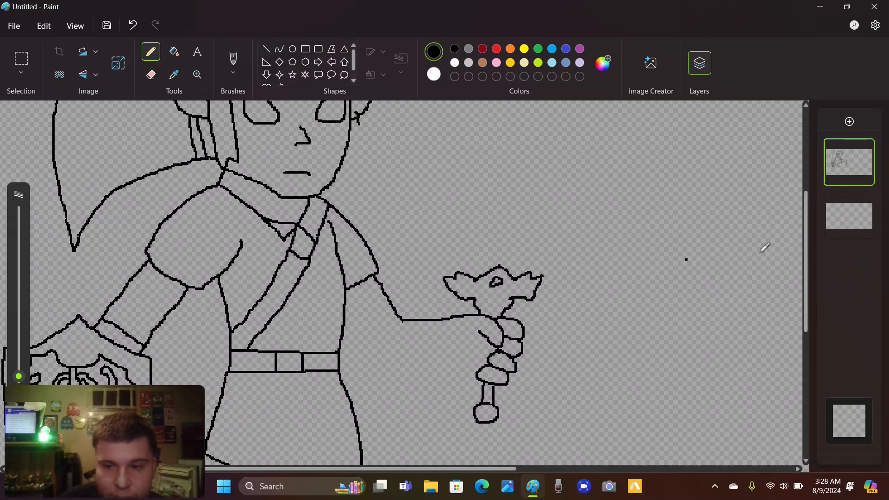
Draw a long sword blade rising from the crossguard, with a rounded tip and flared angular notches on both sides at its base.
drag(808, 240, 805, 203)
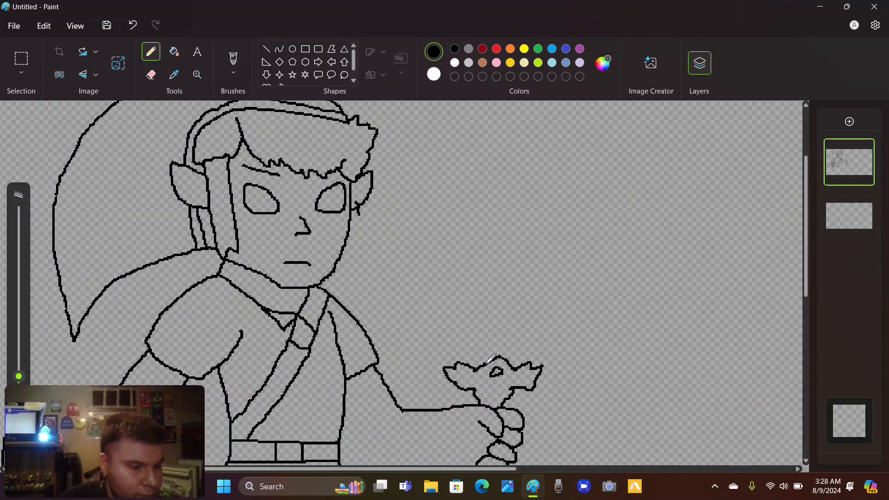
mouse_move(485, 364)
mouse_down()
mouse_move(469, 343)
mouse_move(475, 323)
mouse_up()
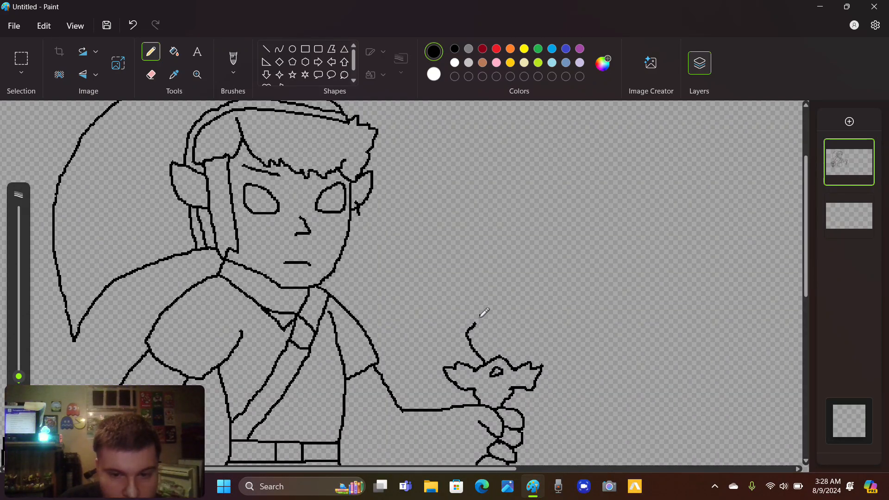
mouse_move(476, 321)
mouse_down()
mouse_move(484, 123)
mouse_move(501, 83)
mouse_move(515, 123)
mouse_move(518, 207)
mouse_up()
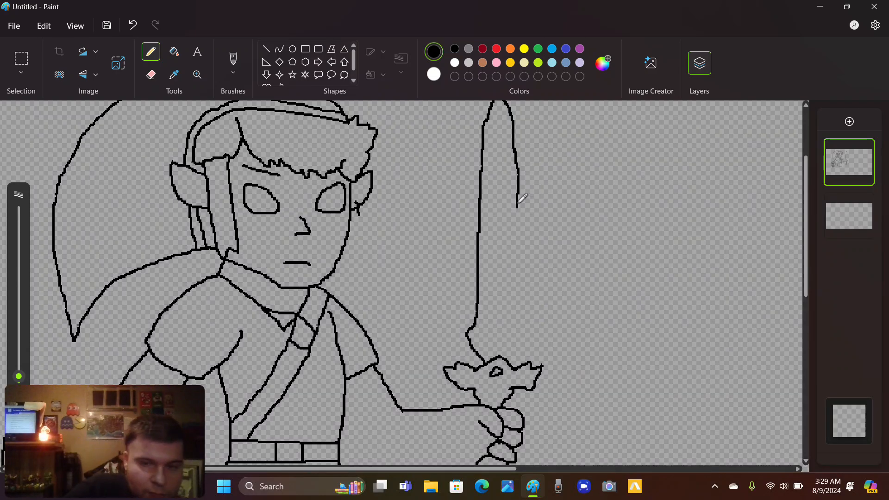
key(ctrl+z)
click(525, 159)
key(ctrl+z)
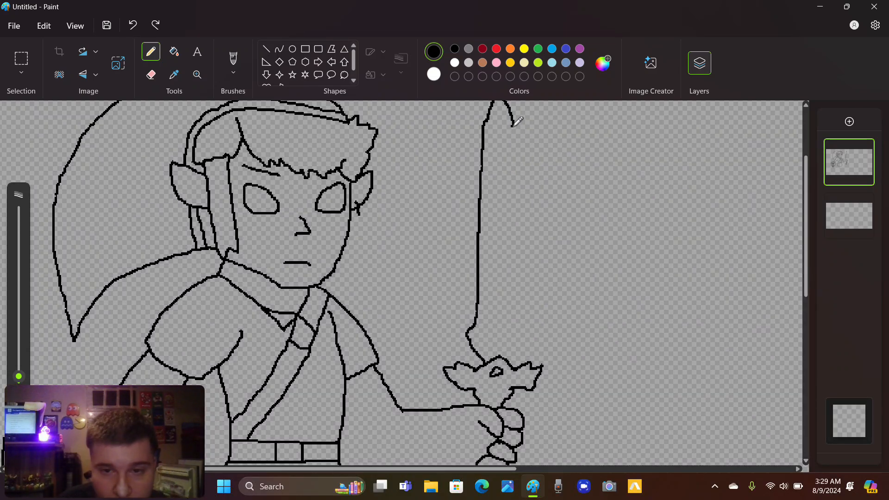
drag(515, 126, 519, 304)
key(ctrl+z)
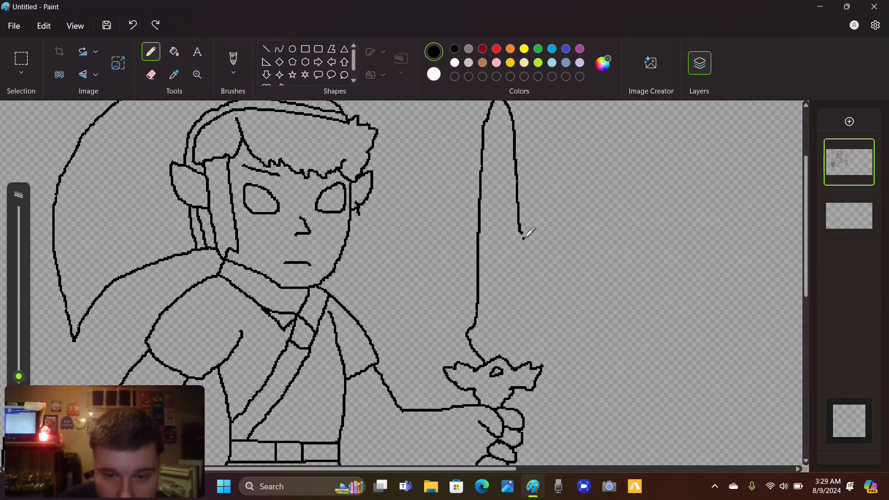
drag(520, 234, 519, 290)
key(ctrl+z)
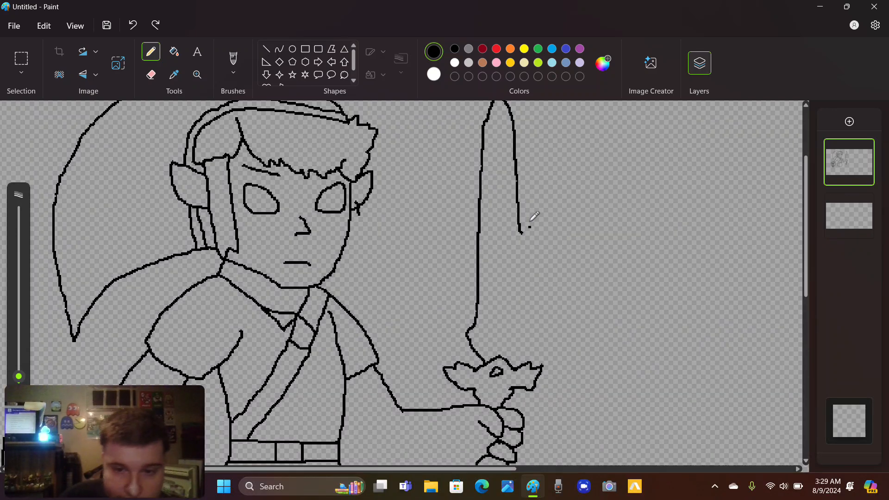
mouse_move(521, 233)
mouse_down()
mouse_move(527, 338)
mouse_move(515, 366)
mouse_up()
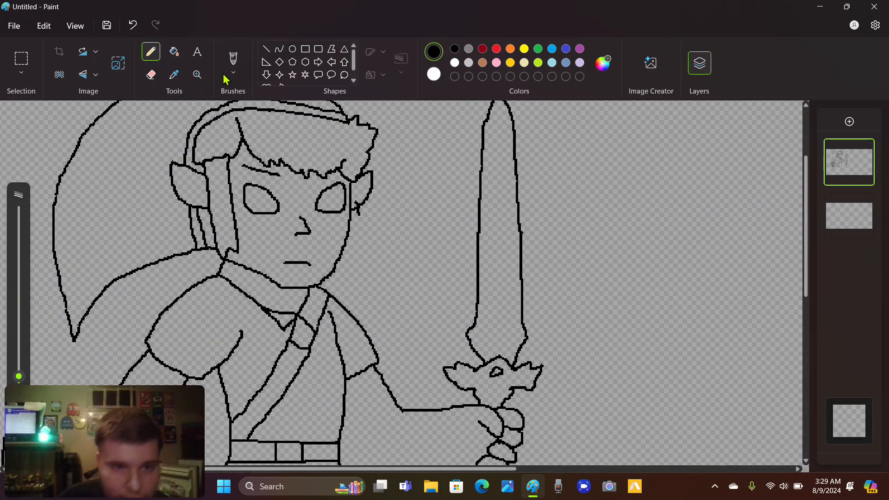
click(154, 75)
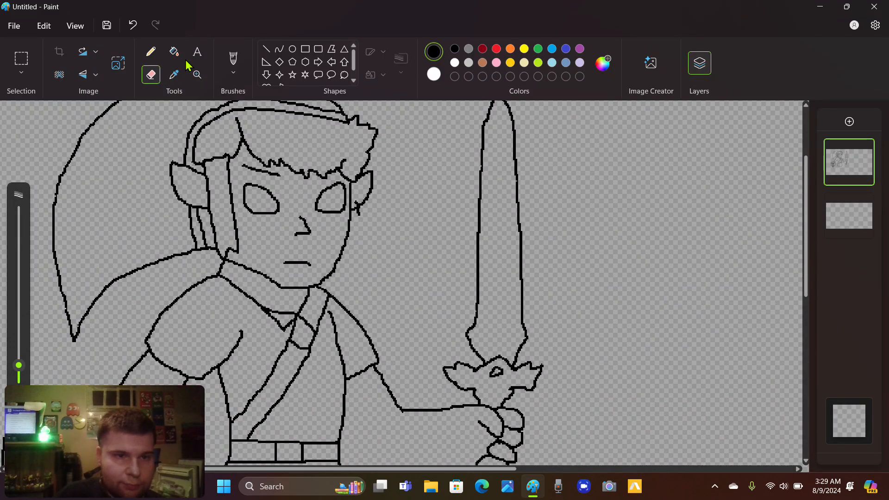
click(154, 57)
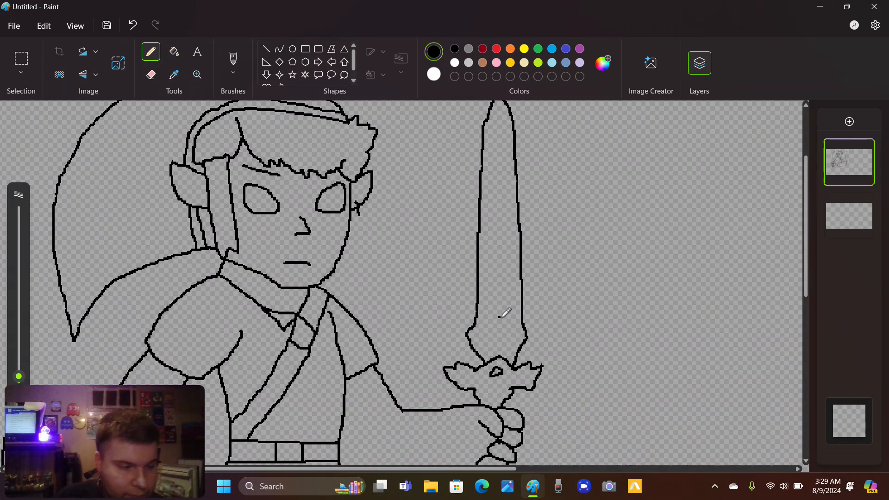
mouse_move(496, 317)
mouse_down()
mouse_move(485, 338)
mouse_move(512, 342)
mouse_move(504, 308)
mouse_up()
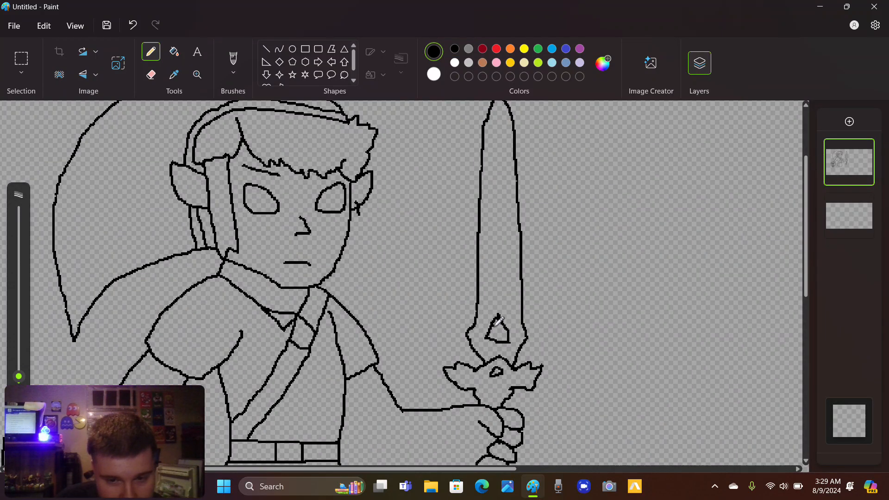
mouse_move(494, 327)
mouse_down()
mouse_move(505, 329)
mouse_move(497, 341)
mouse_move(496, 329)
mouse_up()
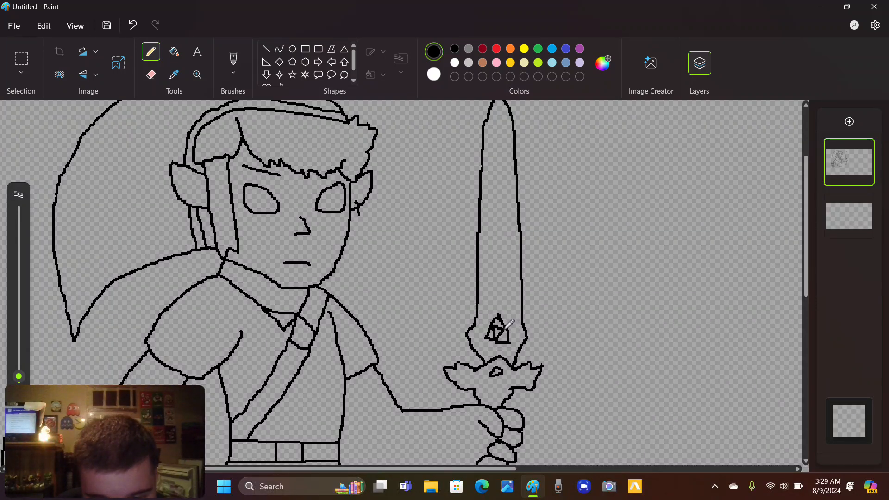
key(ctrl+z)
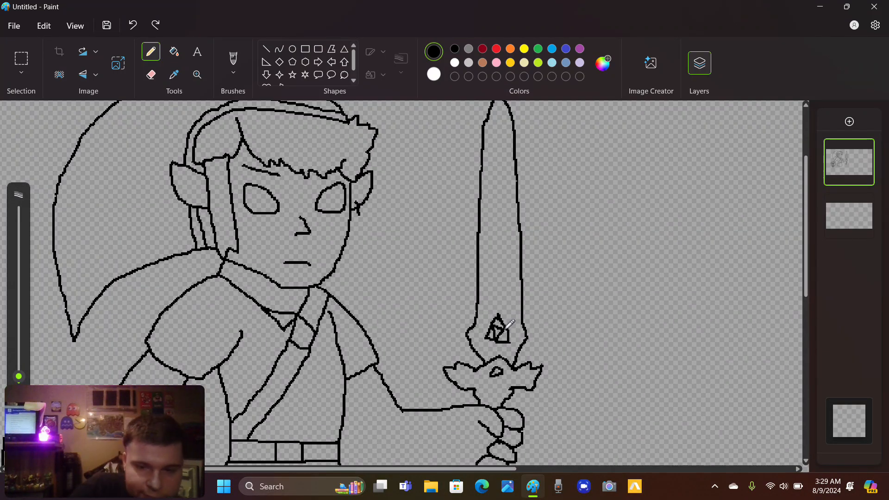
key(ctrl+z)
key(ctrl+z)
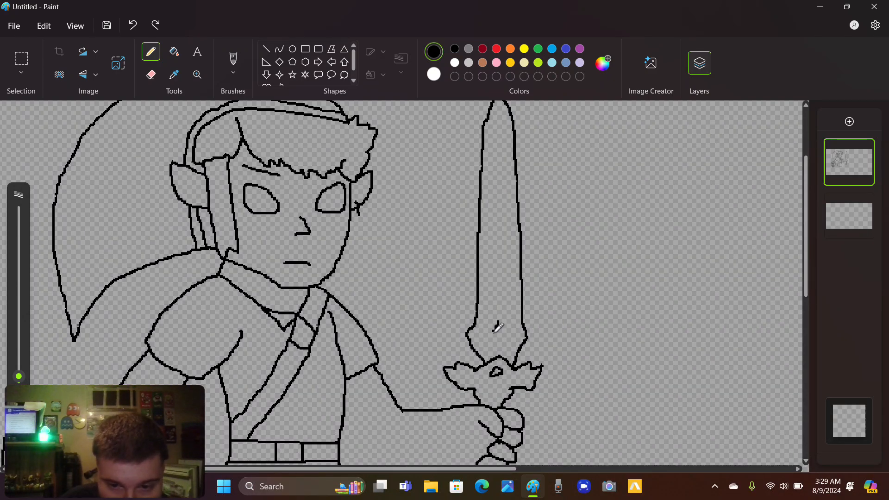
Draw a triangle emblem with a smaller inverted triangle inside at the blade's base, framed by a bracket line along its sides and underside.
mouse_move(486, 342)
mouse_down()
mouse_move(515, 343)
mouse_move(502, 320)
mouse_up()
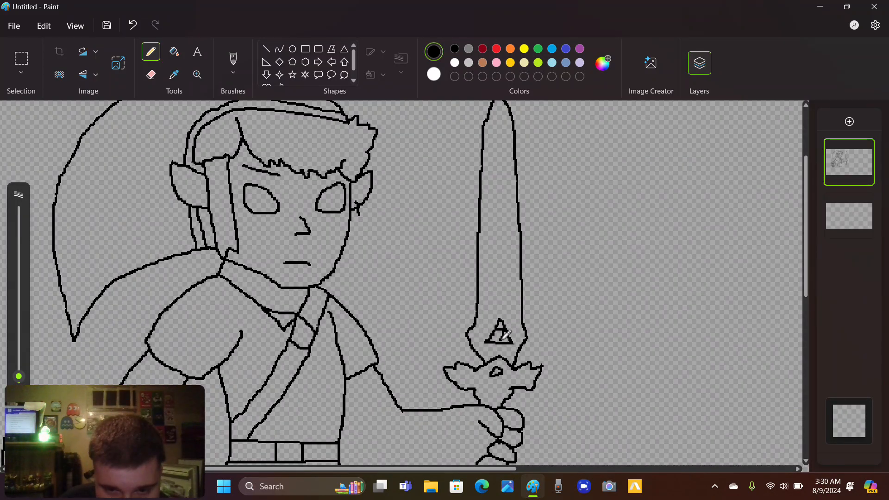
drag(504, 336, 501, 324)
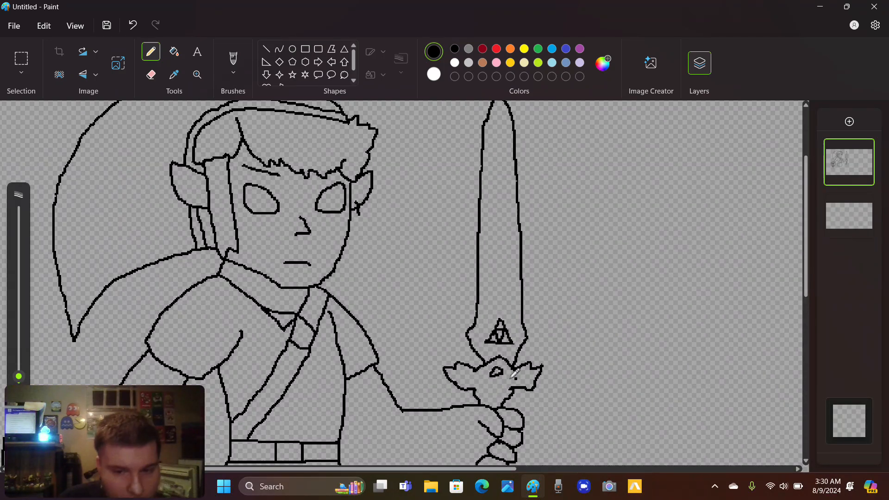
mouse_move(484, 333)
mouse_down()
mouse_move(481, 342)
mouse_move(500, 349)
mouse_move(521, 344)
mouse_move(515, 334)
mouse_up()
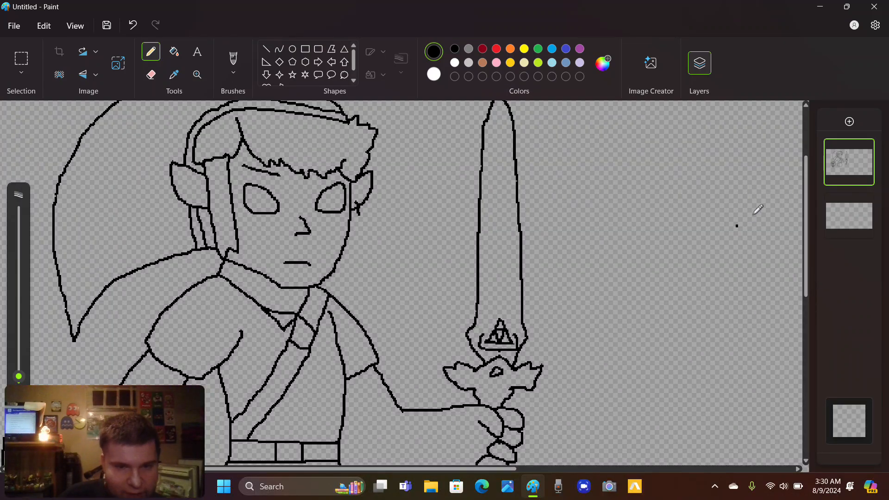
Draw the sword arm's lower line from the fist back to the torso, and four slanted cross lines banding the forearm from wrist to elbow.
drag(806, 173, 799, 235)
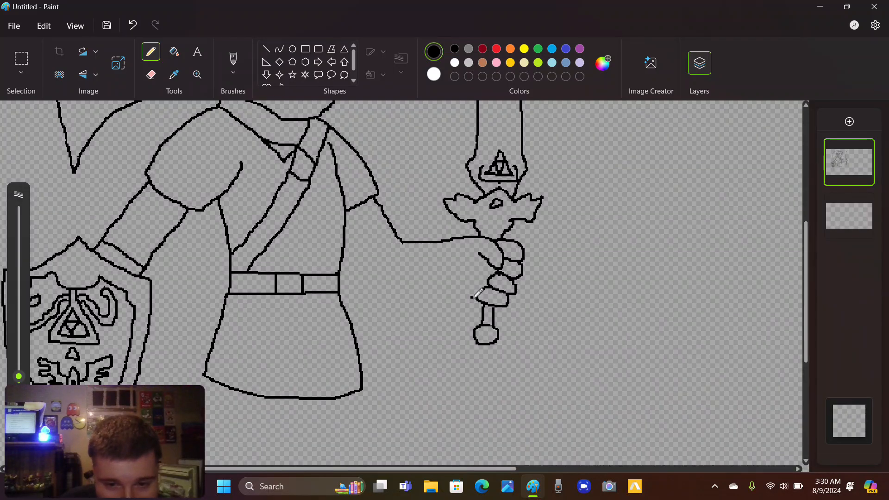
mouse_move(476, 296)
mouse_down()
mouse_move(379, 283)
mouse_move(343, 259)
mouse_up()
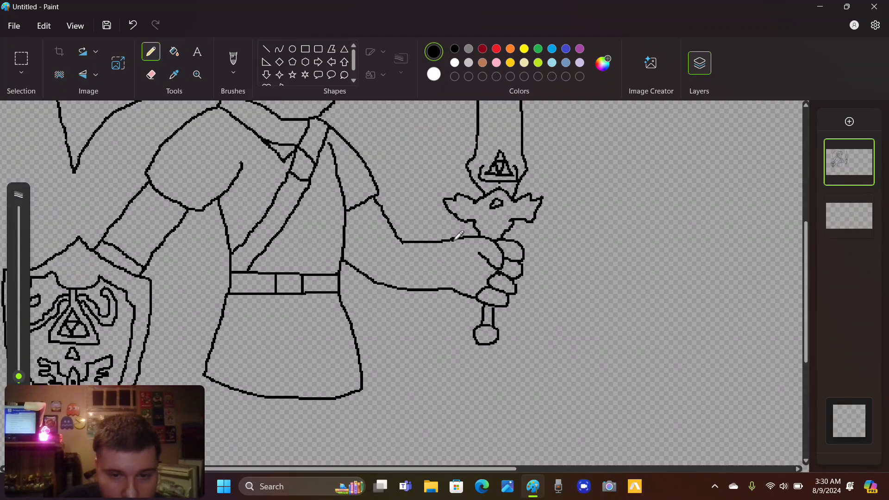
drag(453, 239, 450, 286)
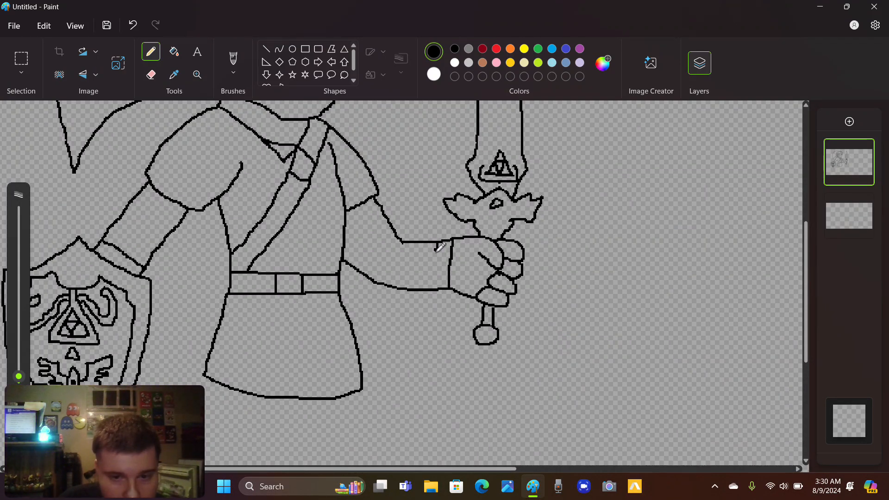
drag(439, 243, 430, 288)
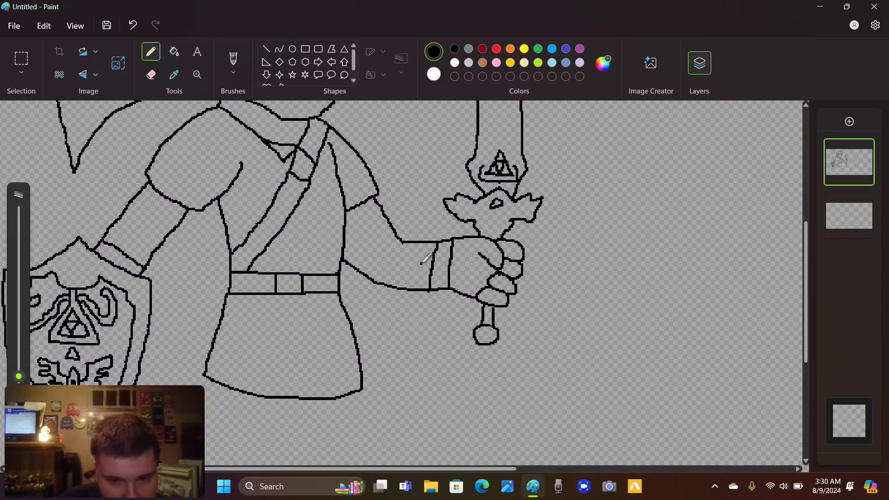
key(ctrl+z)
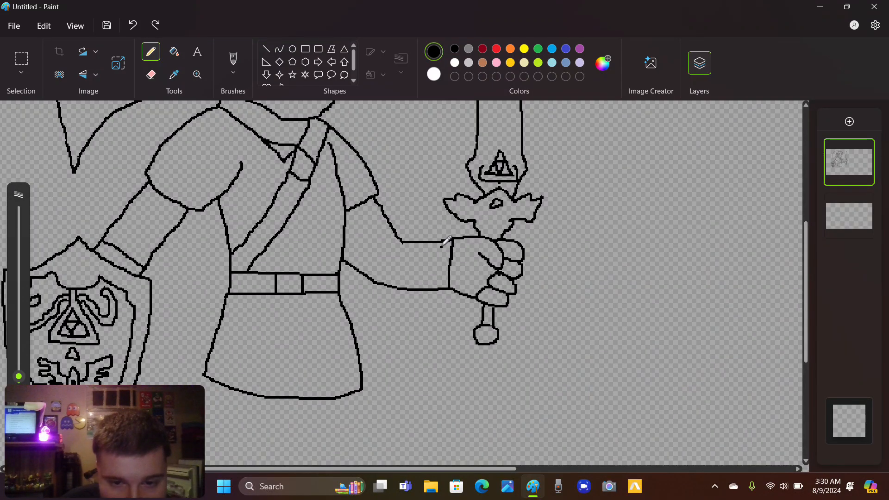
drag(444, 238, 436, 285)
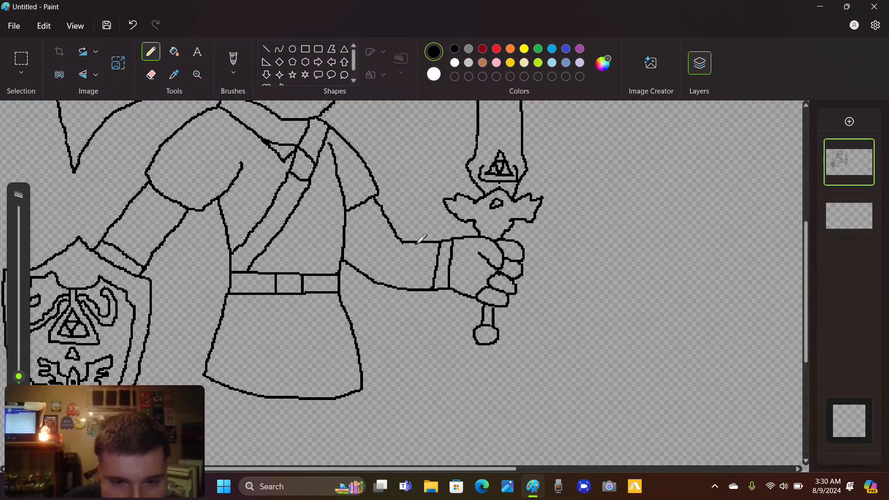
drag(420, 241, 403, 288)
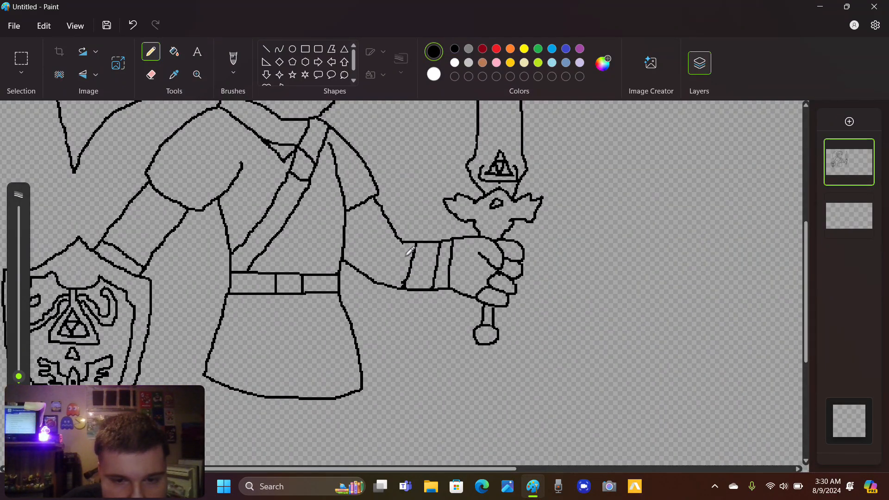
drag(405, 241, 392, 284)
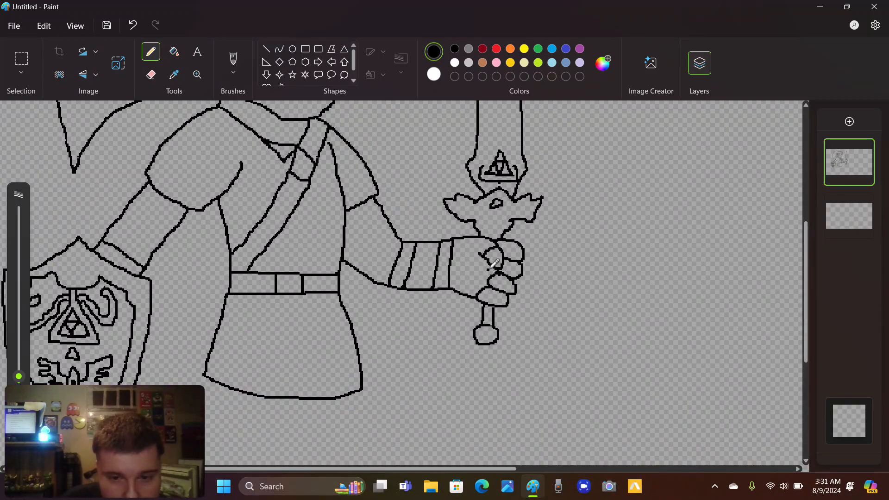
Draw the palm edge inside the fist and a gauntlet outline bulging around the banded forearm from elbow to hand.
drag(486, 262, 486, 284)
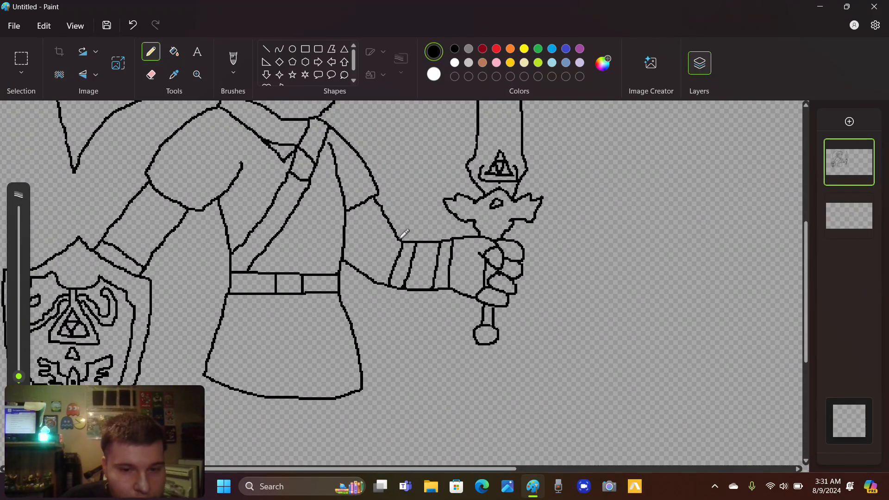
mouse_move(399, 241)
mouse_down()
mouse_move(374, 292)
mouse_move(390, 301)
mouse_move(472, 297)
mouse_up()
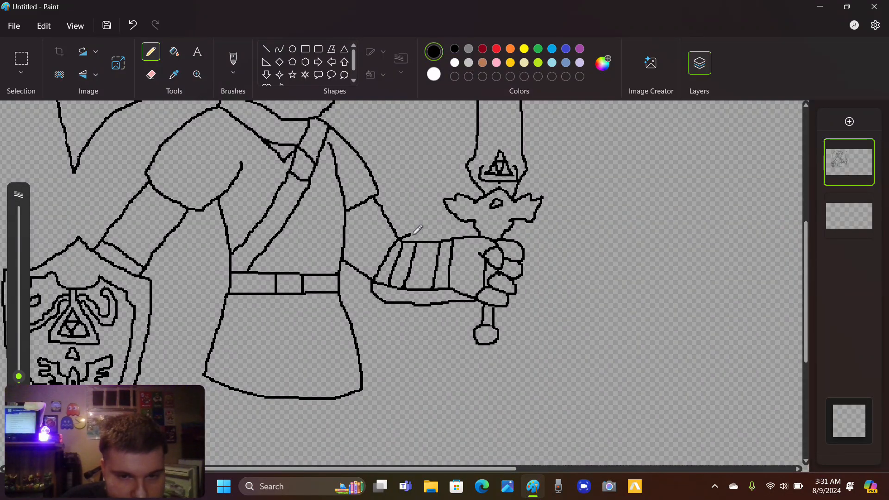
drag(435, 234, 460, 235)
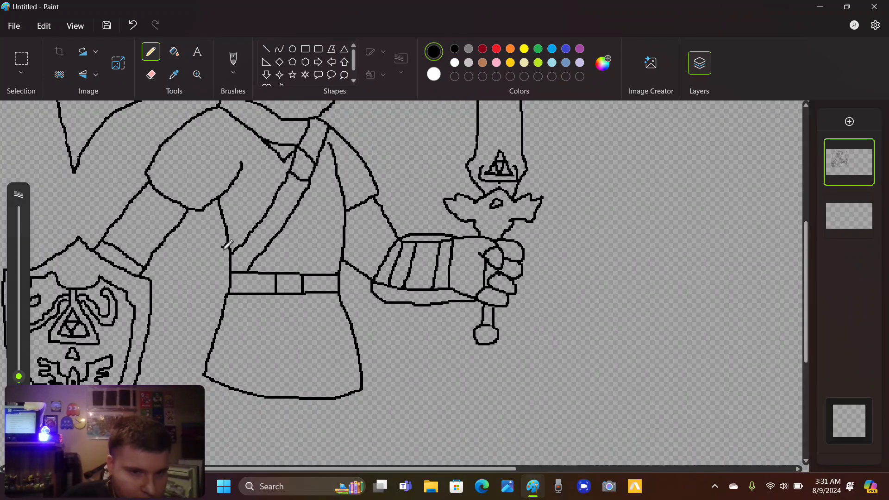
Draw a curved scabbard hanging from the waist along the tunic skirt's left edge, with jagged ornamental shapes inside it.
mouse_move(225, 248)
mouse_down()
mouse_move(178, 361)
mouse_move(179, 388)
mouse_move(192, 390)
mouse_up()
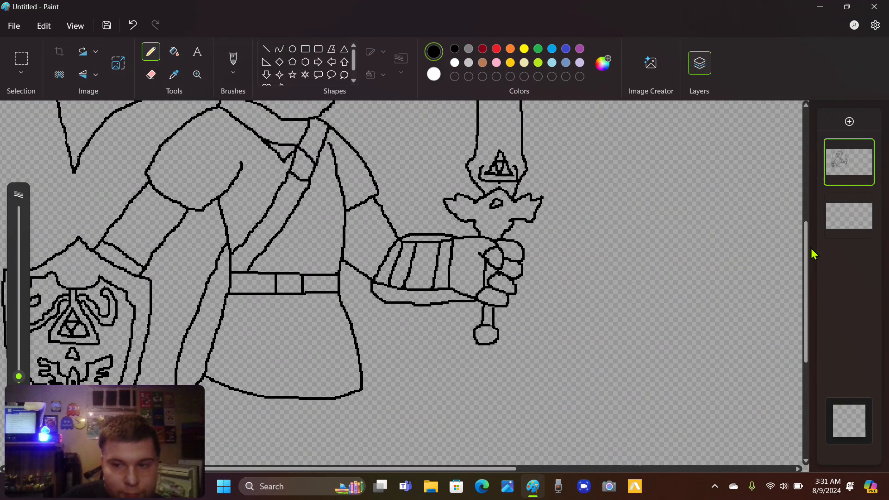
drag(806, 250, 804, 311)
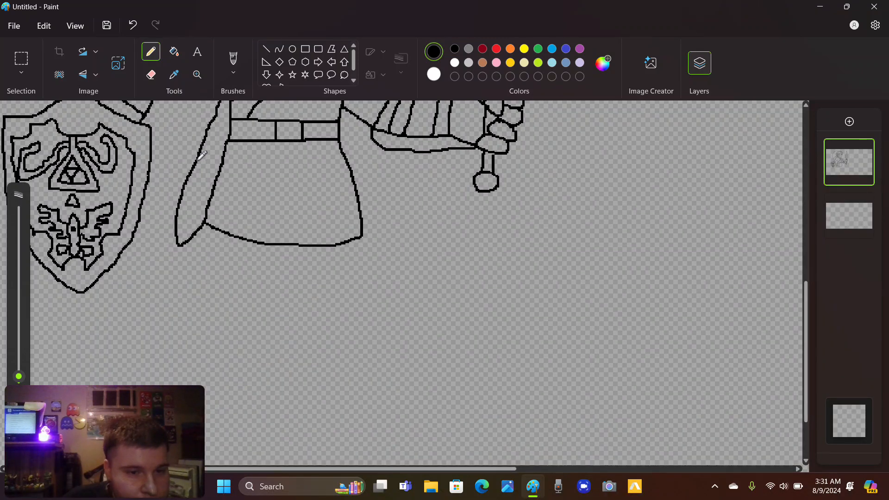
mouse_move(199, 158)
mouse_down()
mouse_move(183, 229)
mouse_move(197, 224)
mouse_move(212, 175)
mouse_up()
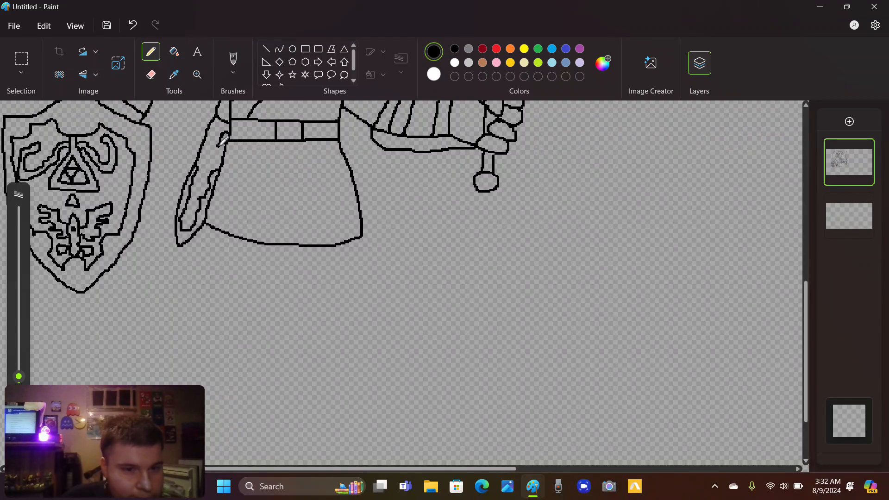
mouse_move(218, 146)
mouse_down()
mouse_move(200, 182)
mouse_move(214, 134)
mouse_up()
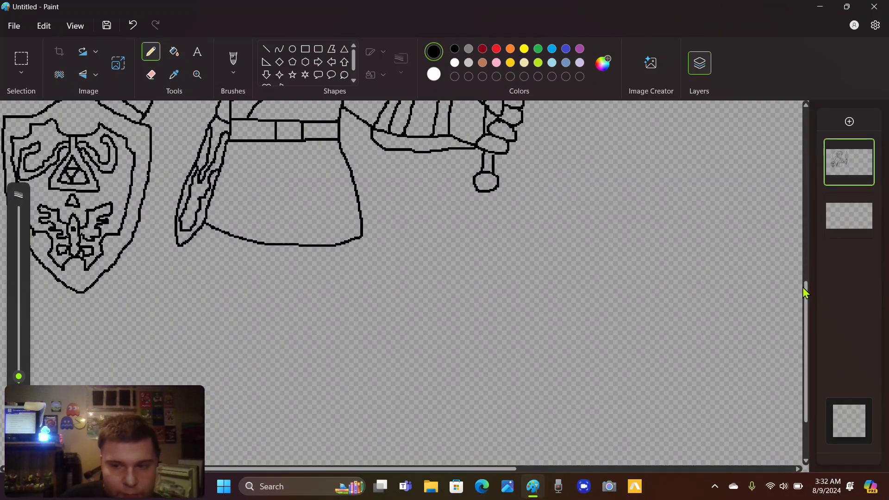
Draw the left leg's outer line down from the tunic hem, a banded boot cuff, and a tall boot with a rounded toe pointing left.
drag(806, 289, 802, 314)
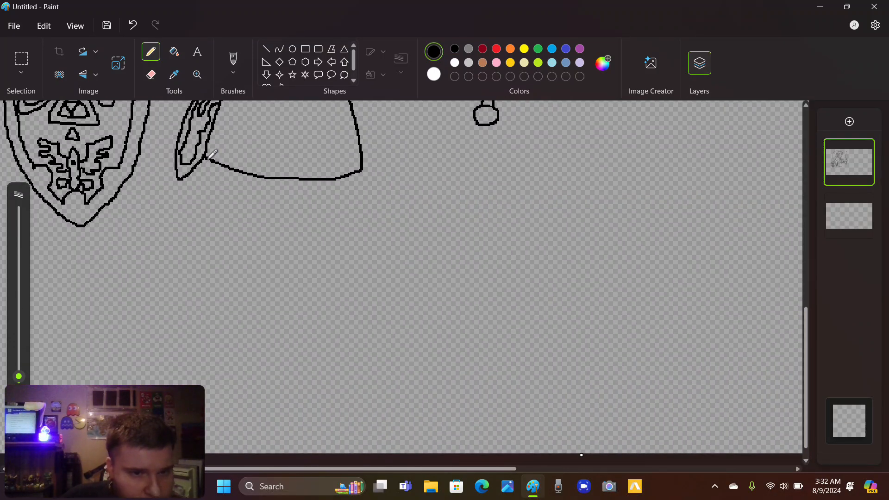
mouse_move(207, 159)
mouse_down()
mouse_move(189, 277)
mouse_move(249, 283)
mouse_move(248, 304)
mouse_move(192, 300)
mouse_move(189, 278)
mouse_up()
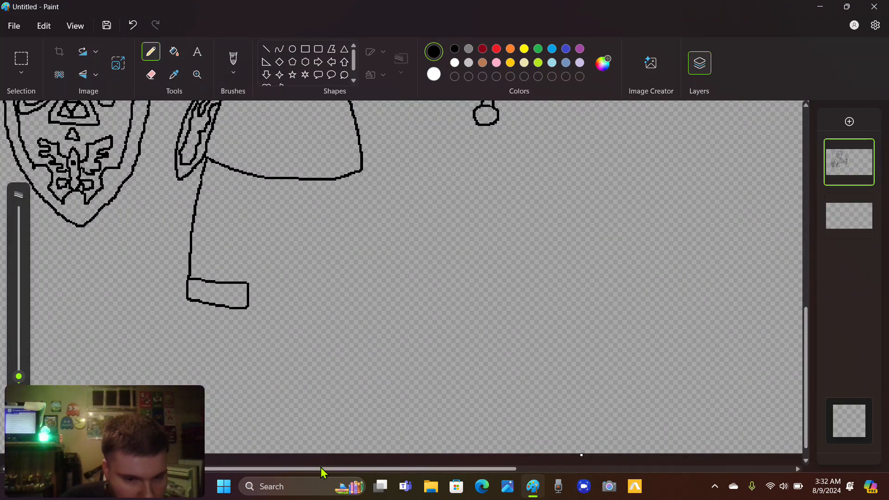
drag(319, 473, 254, 472)
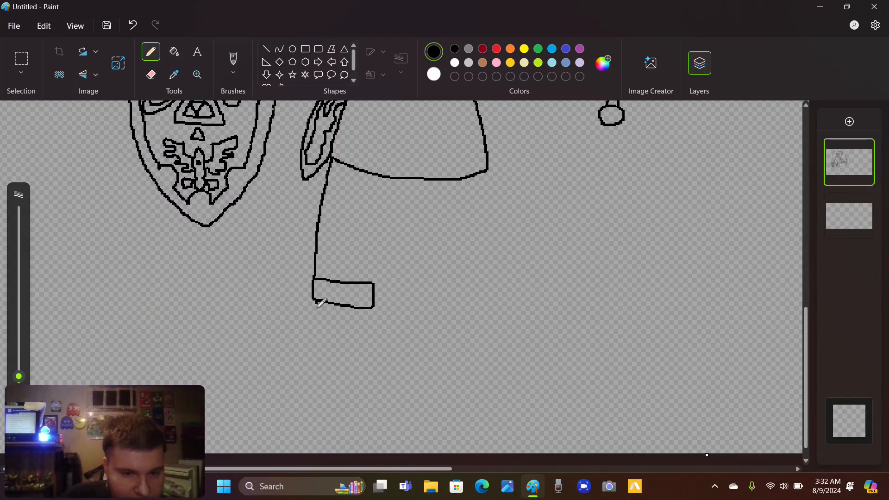
mouse_move(315, 300)
mouse_down()
mouse_move(310, 390)
mouse_move(267, 389)
mouse_move(251, 398)
mouse_move(254, 427)
mouse_move(318, 436)
mouse_move(383, 426)
mouse_move(388, 397)
mouse_move(372, 315)
mouse_up()
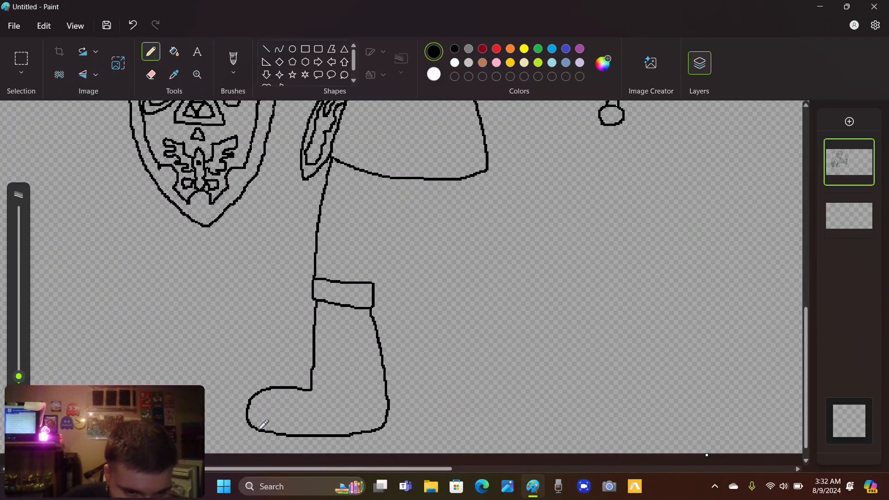
Draw a thin sole with a heel divider under the left boot, and the left leg's inner line from the cuff up to the tunic hem.
mouse_move(260, 429)
mouse_down()
mouse_move(258, 437)
mouse_move(322, 444)
mouse_move(378, 442)
mouse_move(380, 429)
mouse_up()
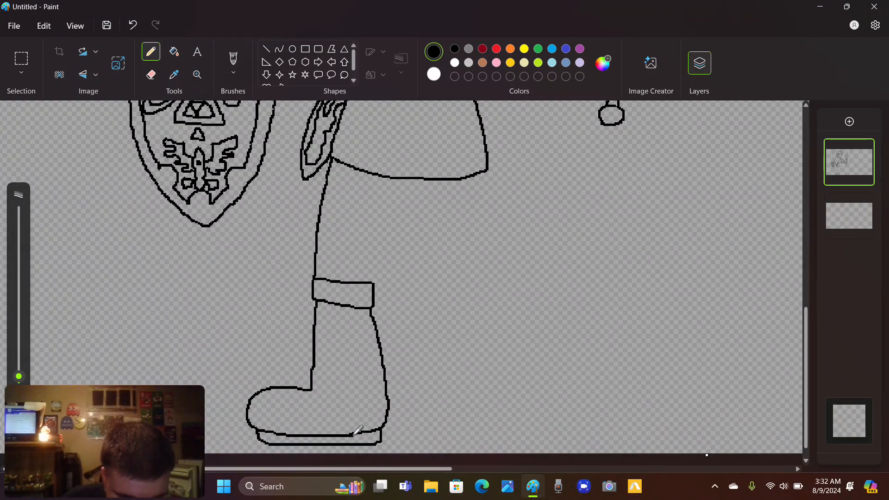
drag(352, 435, 353, 444)
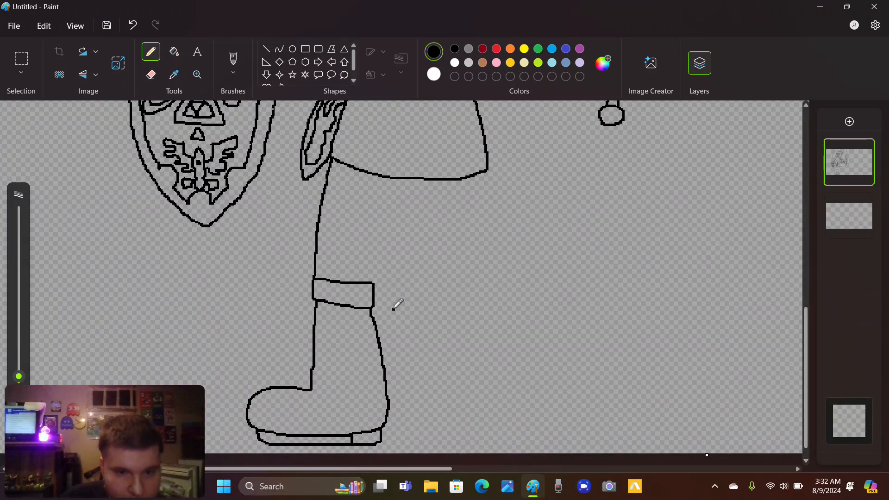
drag(373, 280, 408, 179)
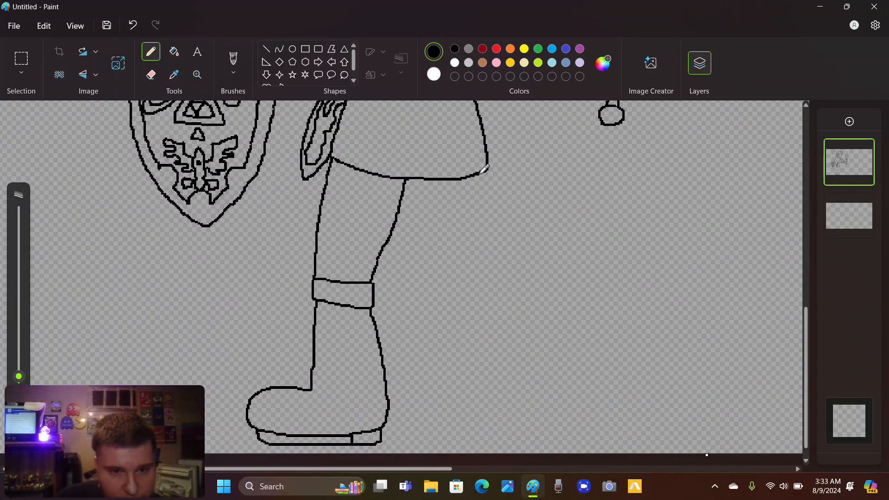
Draw the right leg between the tunic hem and a rounded boot cuff, and a tall boot with its rounded toe pointing right.
drag(481, 175, 489, 307)
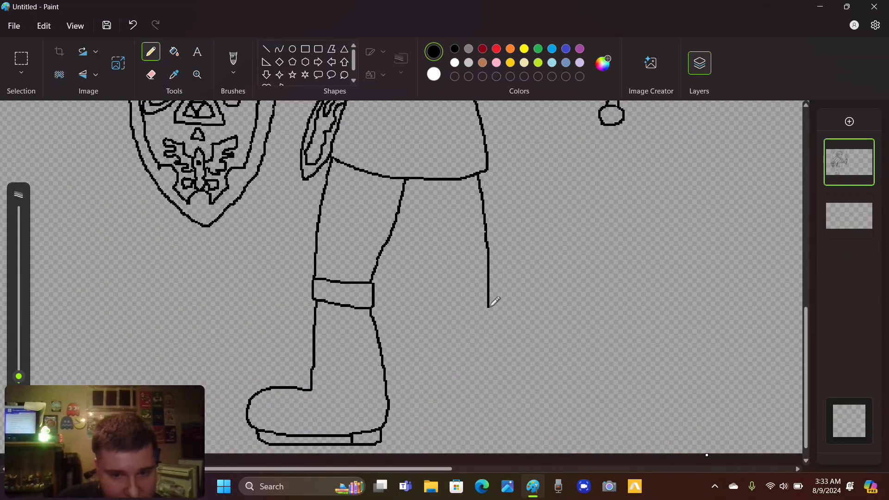
key(ctrl+z)
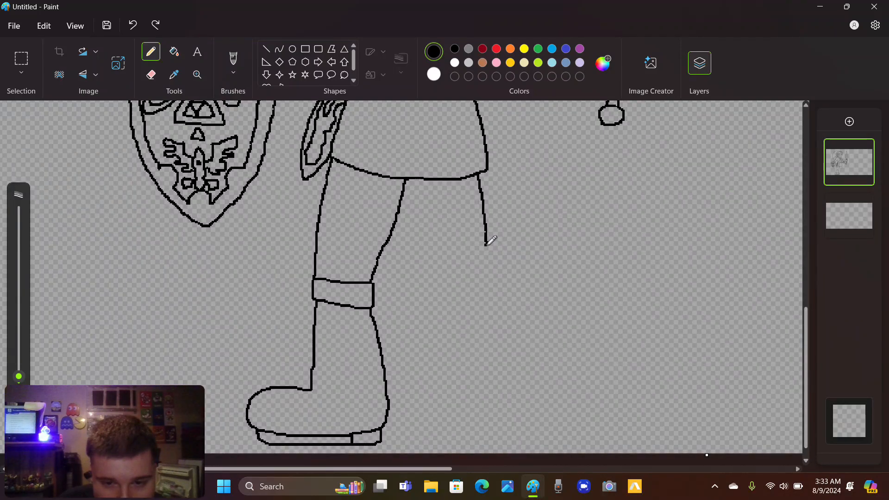
mouse_move(486, 245)
mouse_down()
mouse_move(488, 273)
mouse_move(440, 277)
mouse_move(435, 292)
mouse_move(484, 301)
mouse_move(496, 286)
mouse_move(490, 277)
mouse_up()
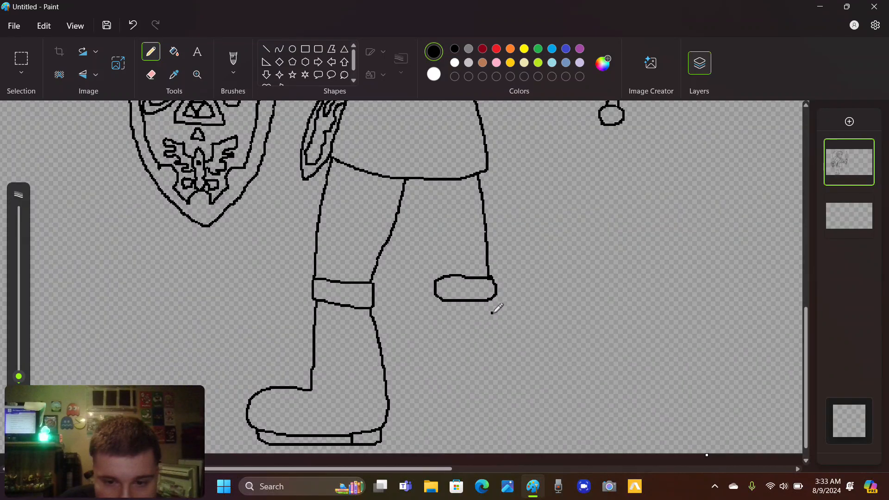
mouse_move(493, 301)
mouse_down()
mouse_move(490, 377)
mouse_move(538, 381)
mouse_move(555, 398)
mouse_move(540, 422)
mouse_move(441, 423)
mouse_move(430, 379)
mouse_move(440, 299)
mouse_up()
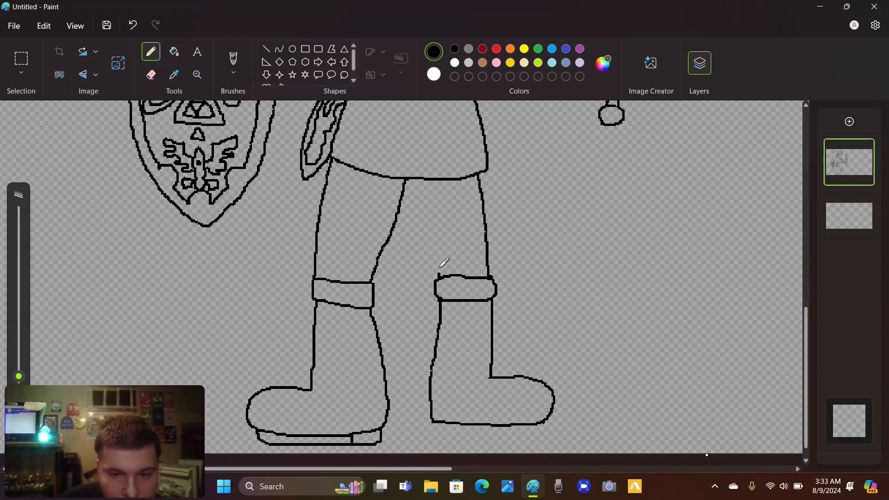
drag(440, 267, 420, 180)
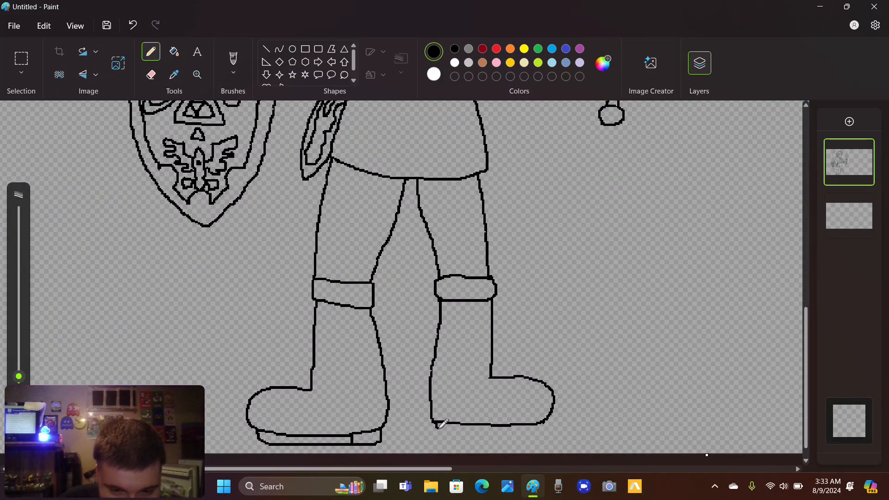
Draw a thin sole under the right boot with a short vertical line marking off the heel.
drag(437, 429, 546, 431)
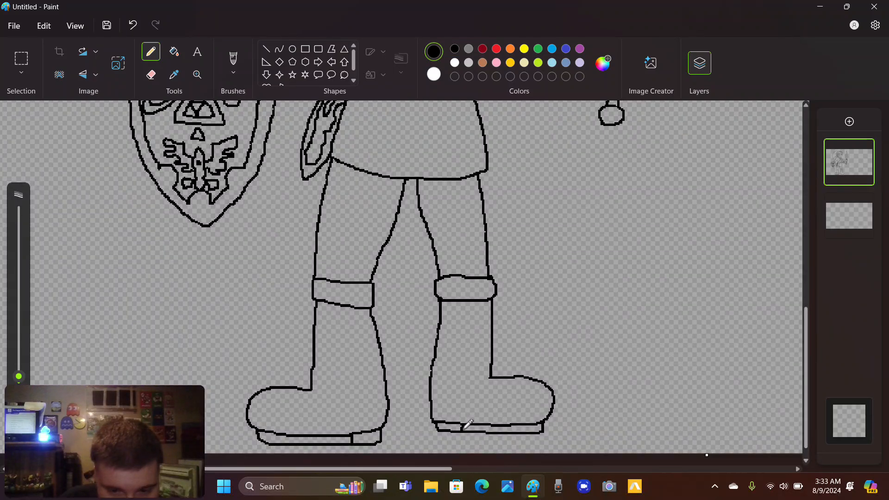
key(ctrl+z)
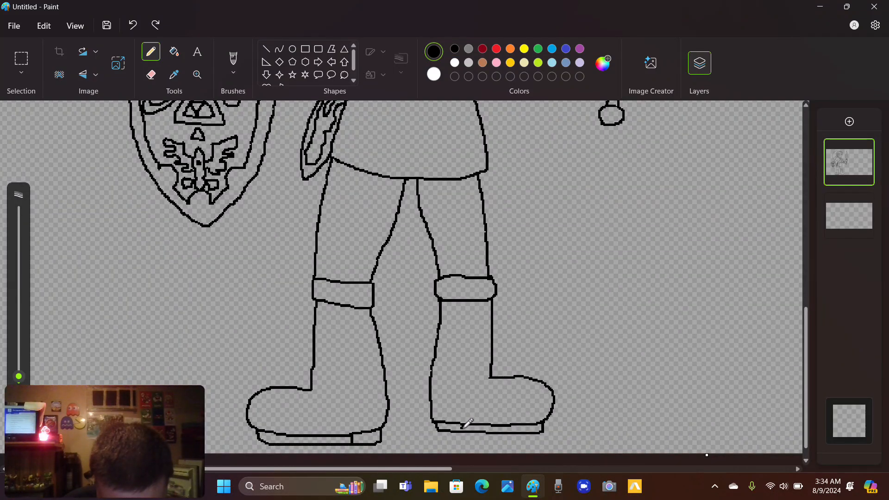
drag(463, 424, 463, 430)
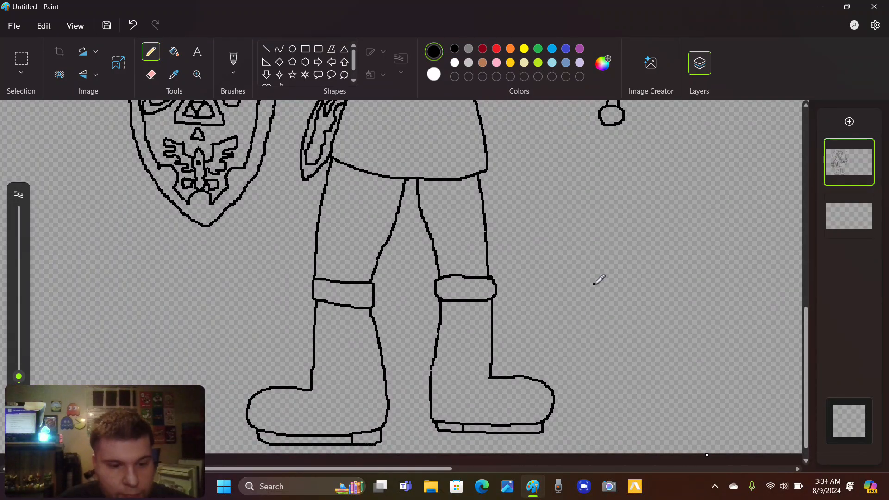
Fill the cap with its brim and the tunic's sleeves, chest and skirt with green, and the eyes with white.
ctrl+scroll(600, 279, down, 5)
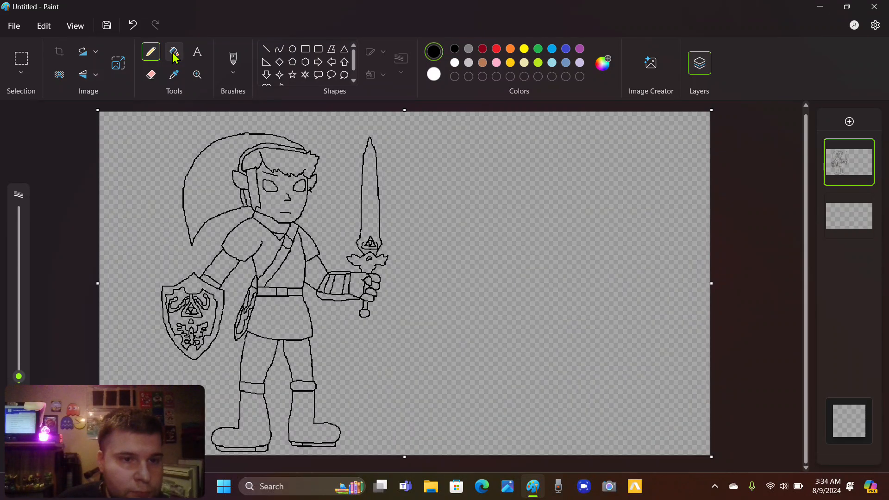
click(174, 53)
click(538, 49)
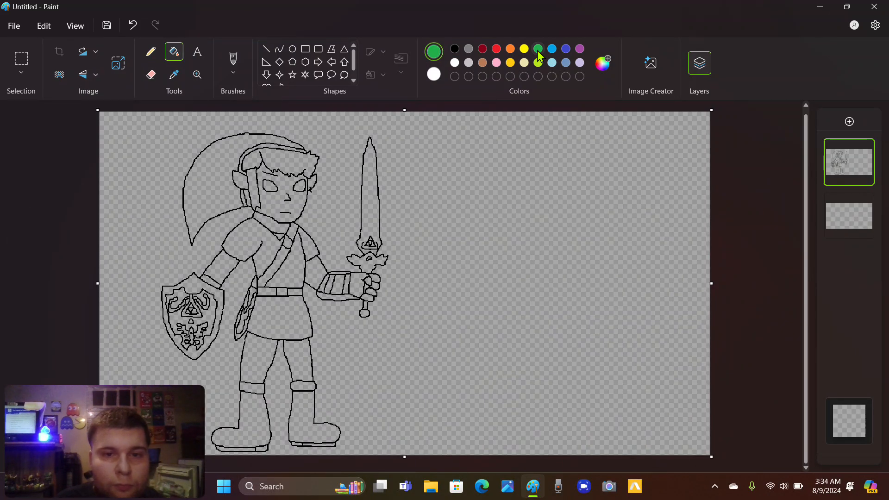
click(220, 166)
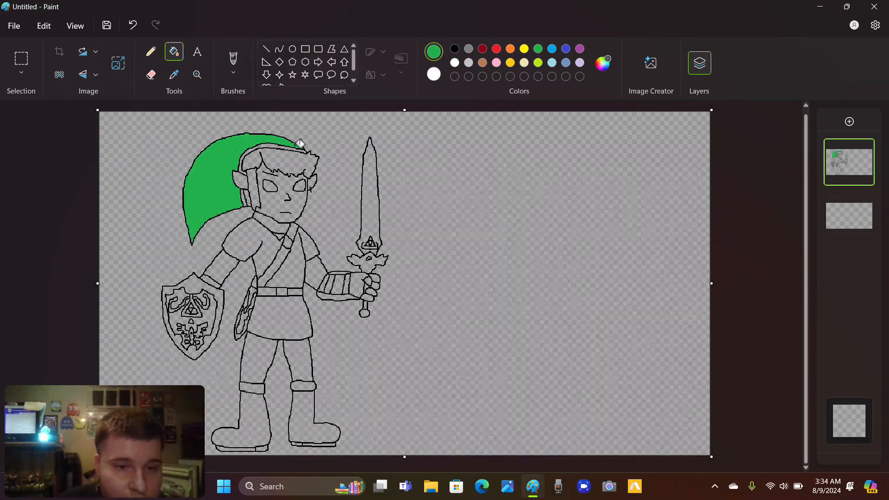
click(273, 144)
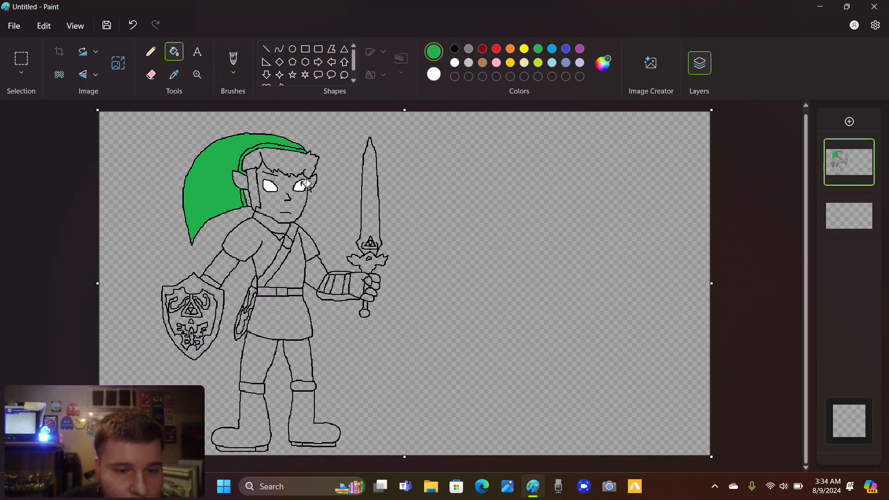
click(300, 267)
click(271, 250)
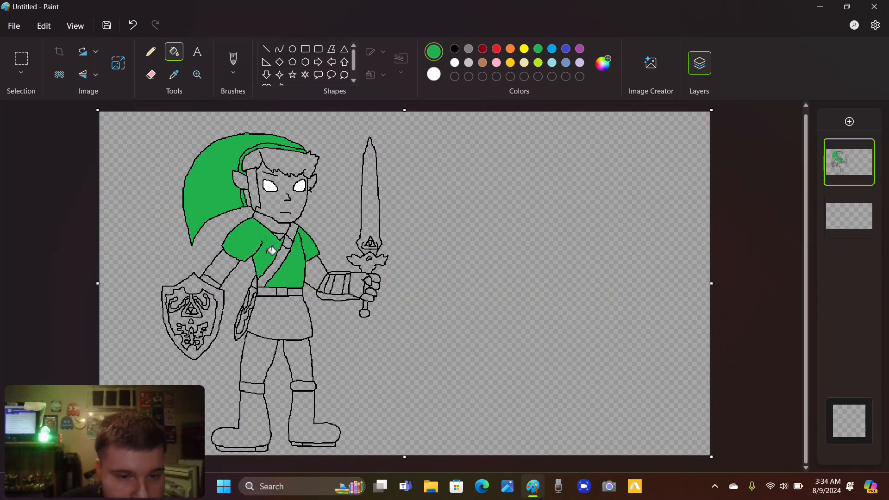
click(287, 310)
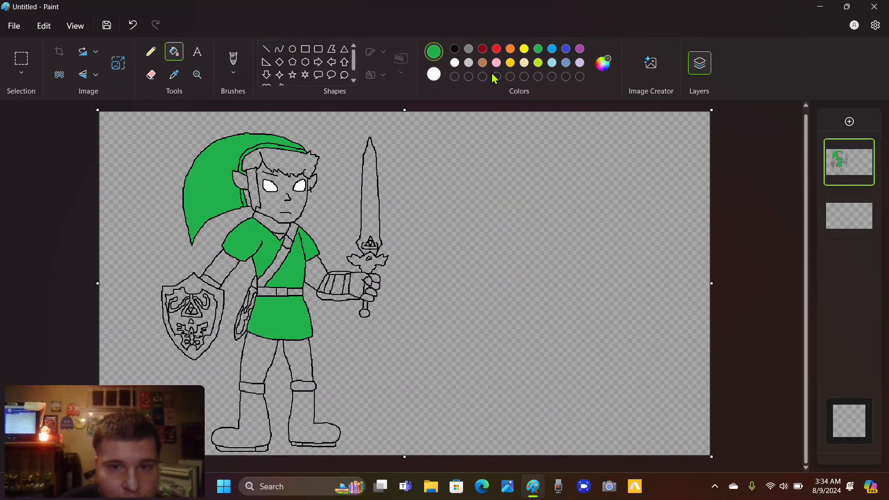
Fill the sword hand's glove and gauntlet edges with brown, and the undershirt sleeves, collar and both legs with white.
click(357, 280)
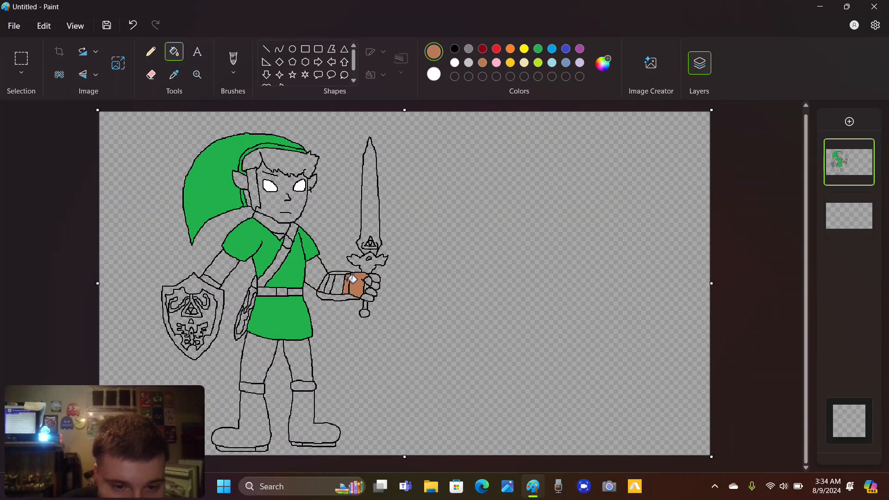
click(339, 294)
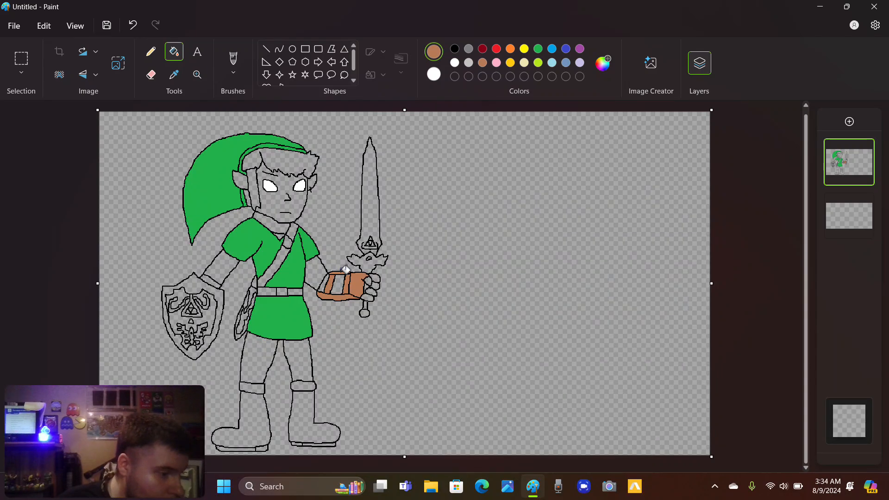
right_click(232, 266)
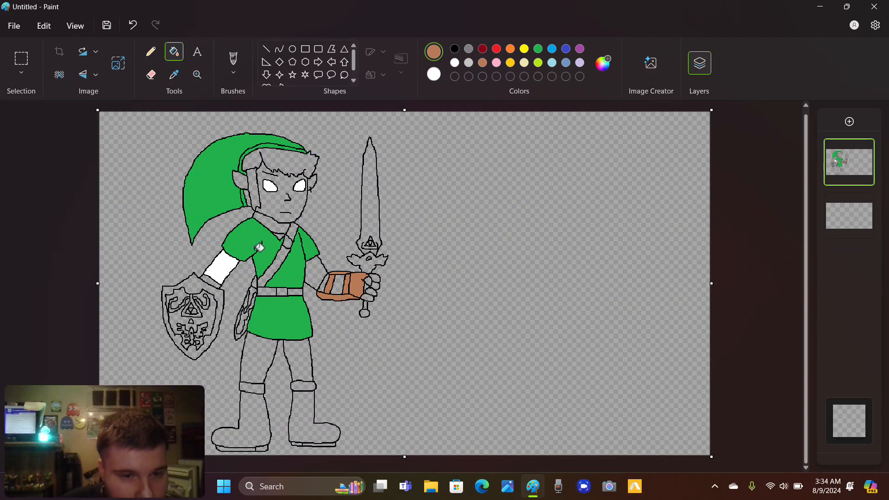
right_click(282, 226)
right_click(315, 264)
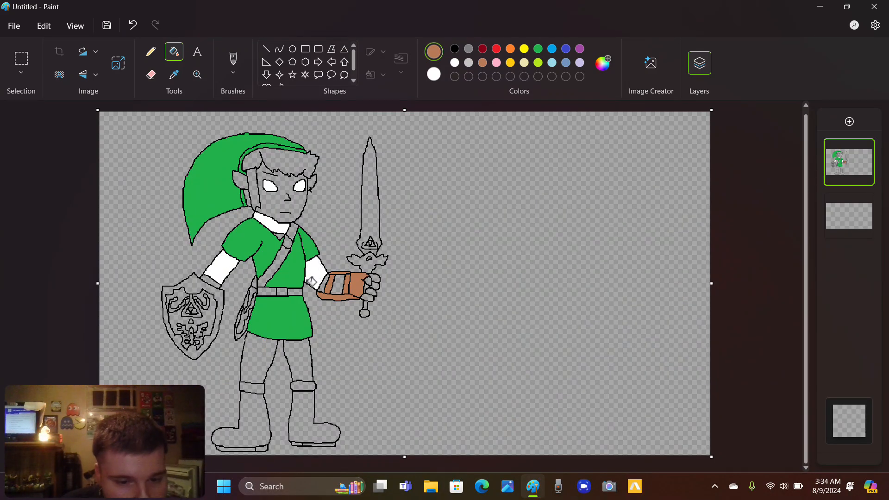
right_click(300, 347)
right_click(271, 348)
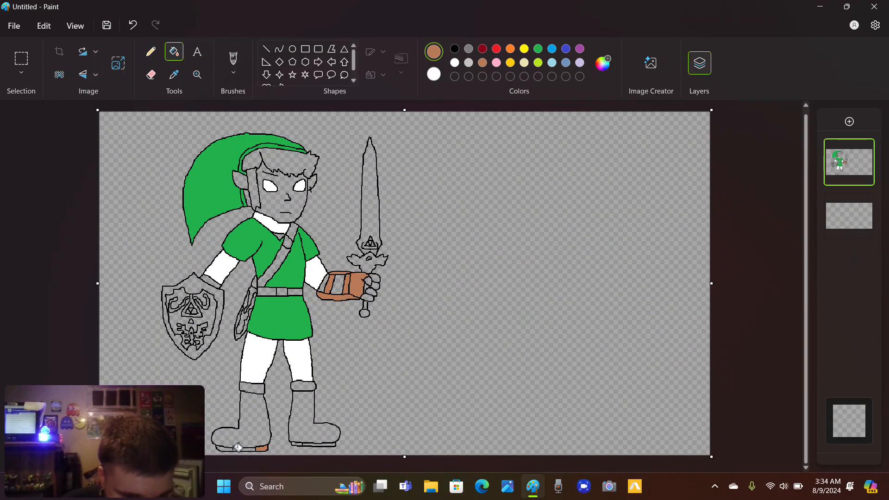
Fill both boots, including their cuffs, soles and heels, with brown.
click(256, 429)
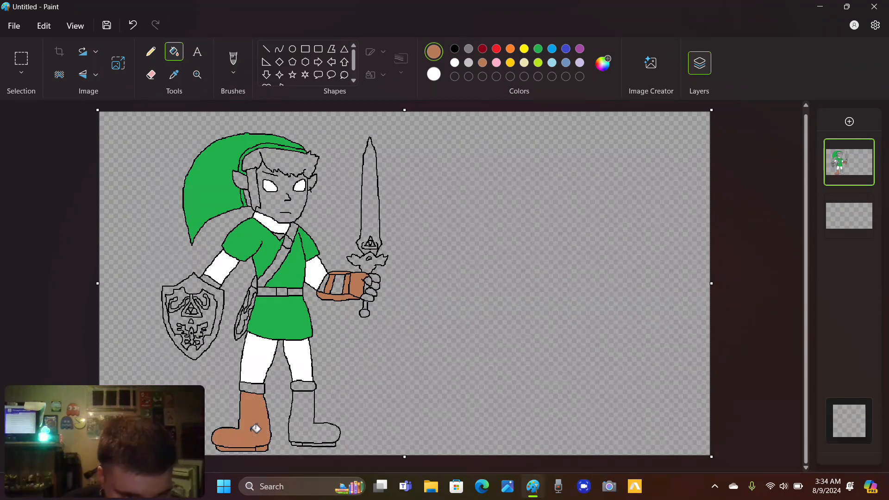
click(262, 389)
click(329, 433)
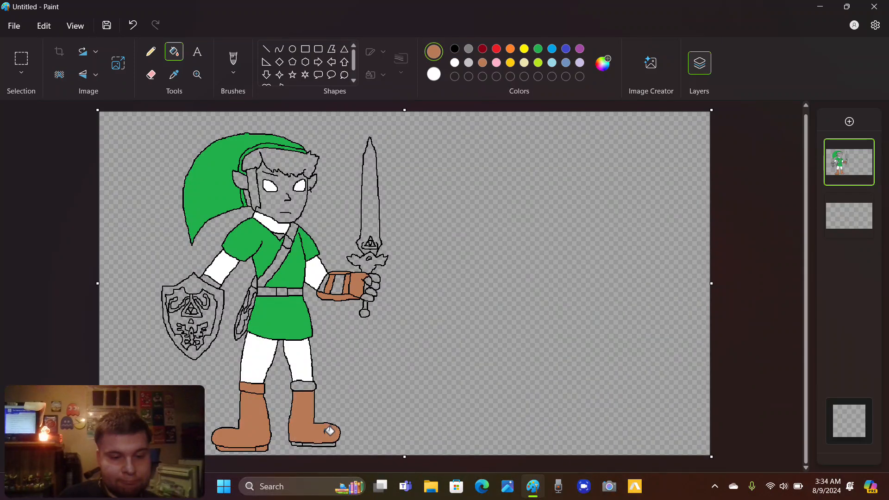
click(331, 443)
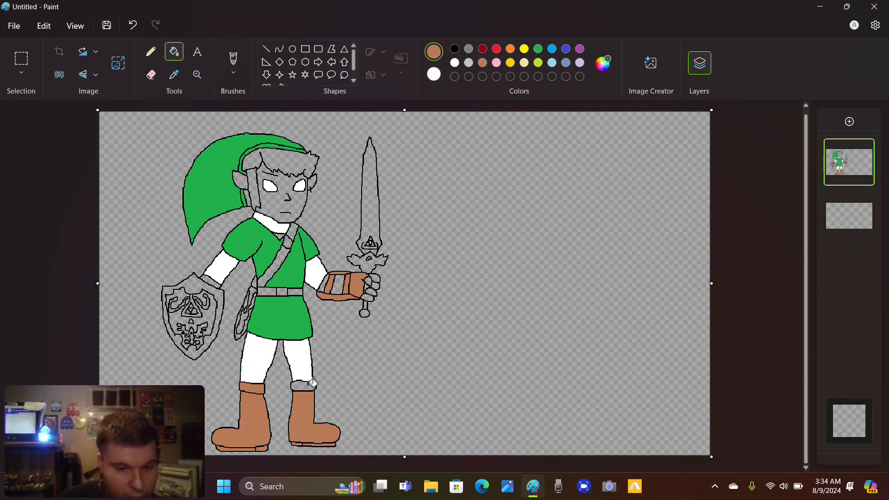
click(307, 385)
Fill the belt on both sides of its buckle and both parts of the diagonal chest strap with brown.
click(268, 292)
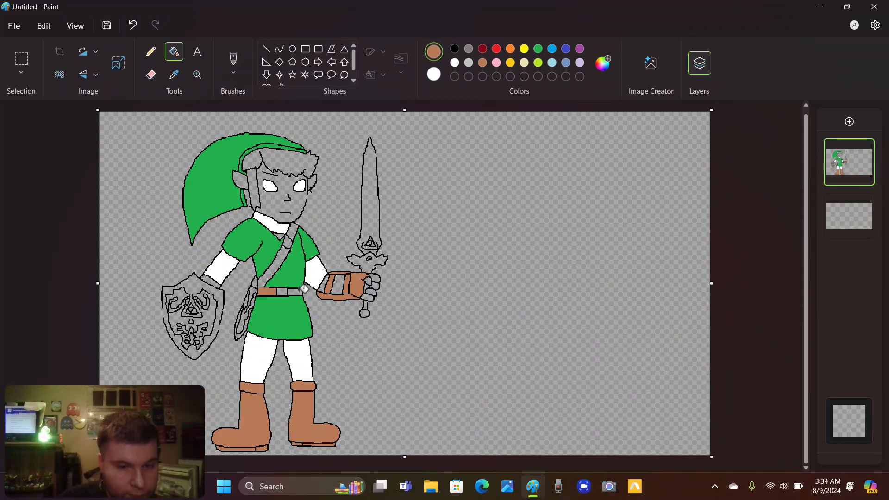
click(296, 291)
click(297, 230)
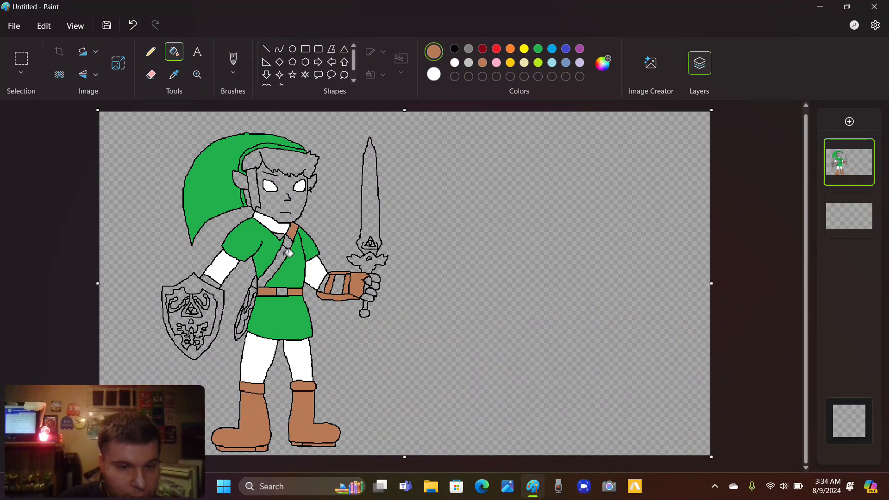
click(286, 254)
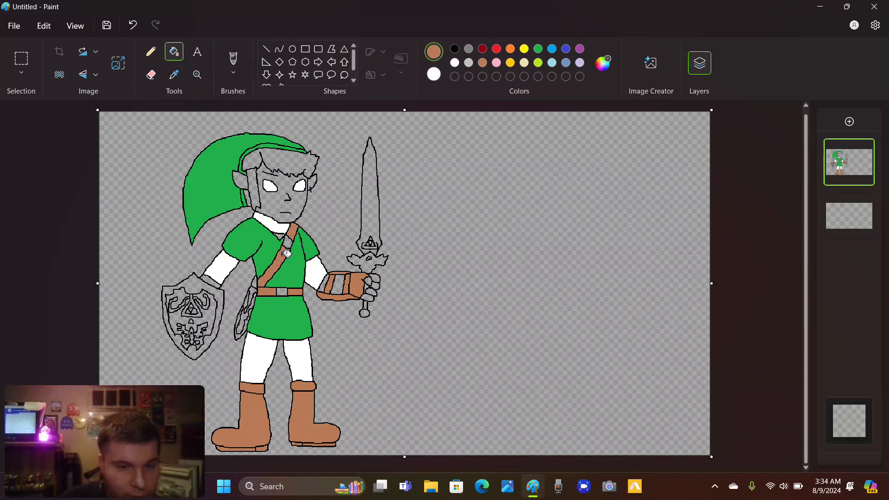
Fill the face, ears and fingers with light yellow, and the fringe and side lock of hair with gold.
click(524, 63)
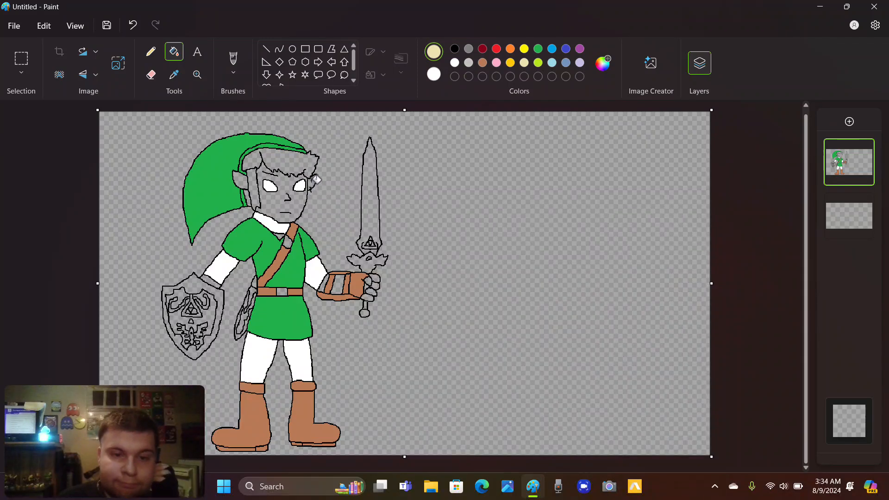
click(276, 200)
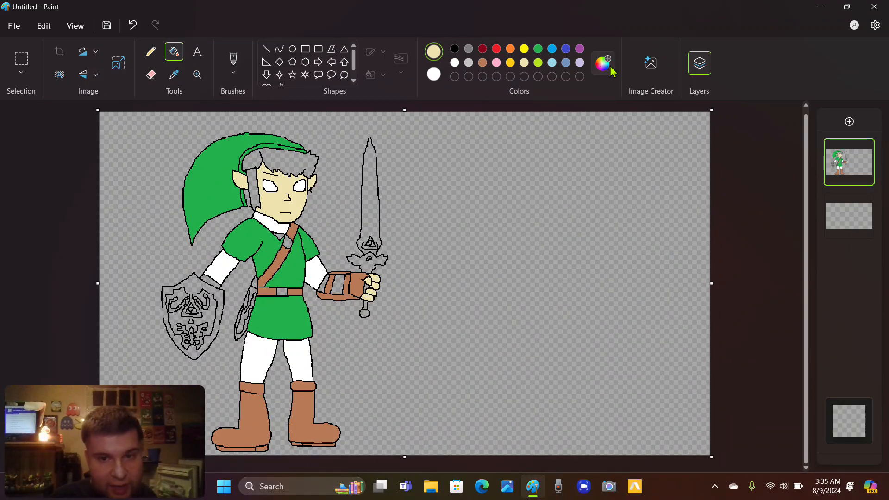
click(510, 62)
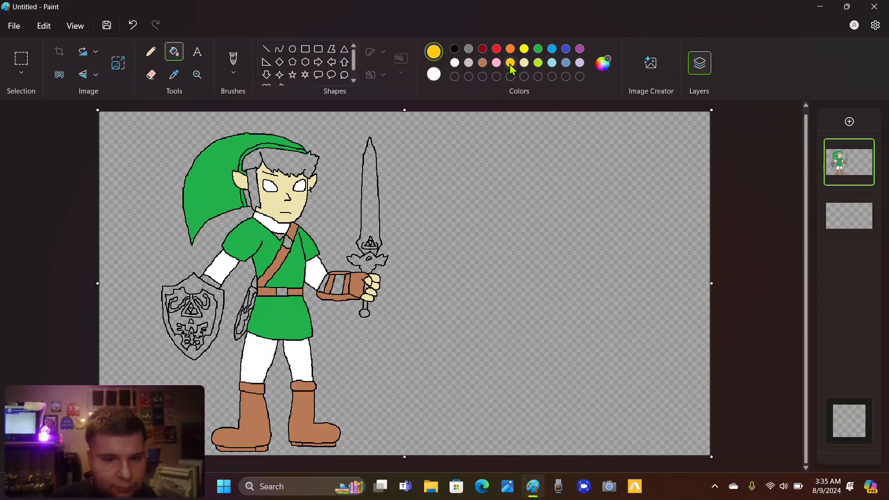
click(293, 159)
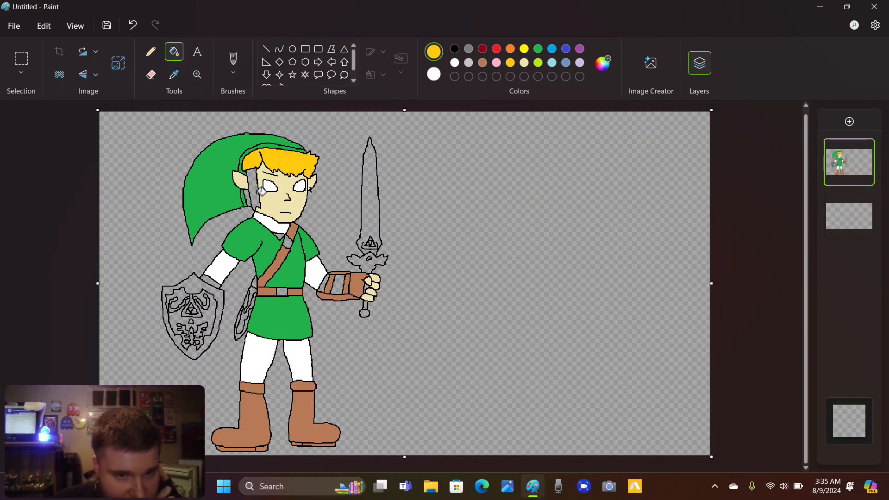
click(255, 189)
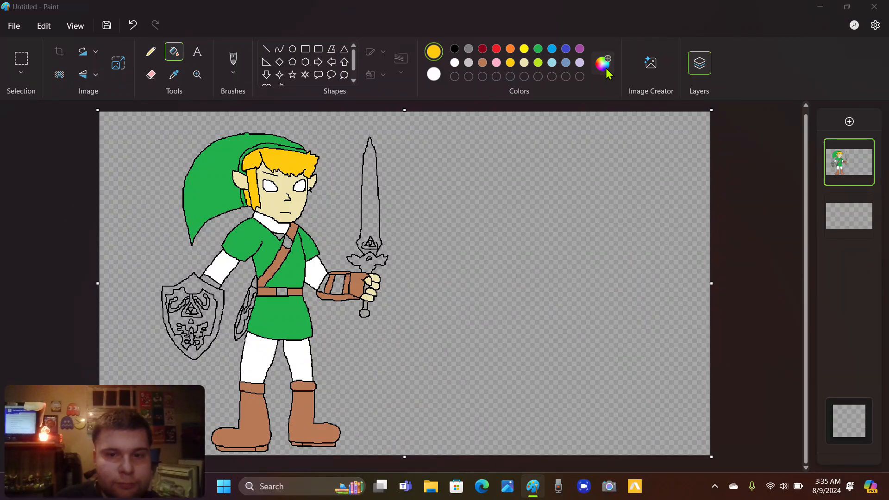
Choose olive from the basic colors as the fill color and fill the chest strap's buckle with it.
click(606, 69)
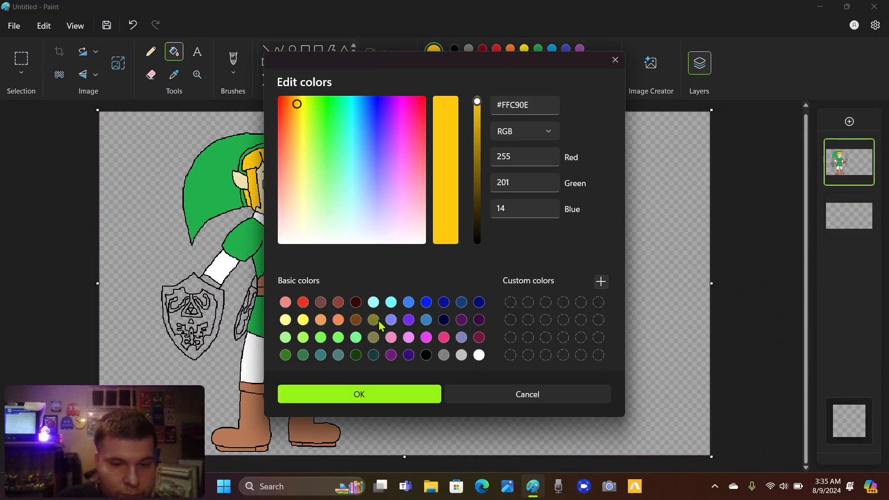
click(375, 320)
click(385, 391)
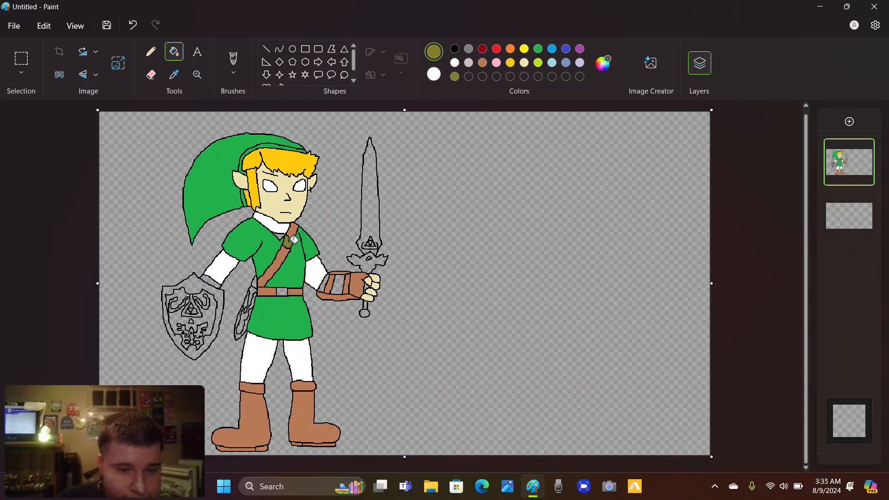
Fill the belt buckle and the trim of the scabbard at the hip with olive.
click(287, 290)
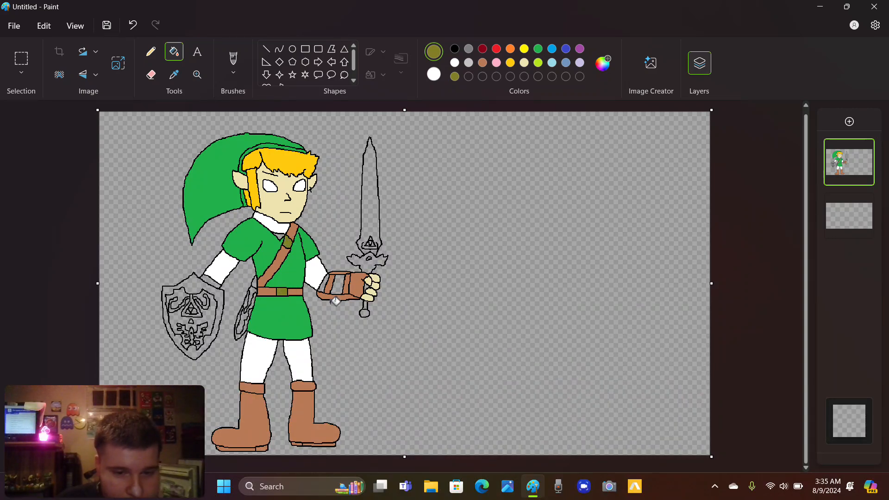
scroll(224, 363, up, 1)
scroll(225, 363, up, 1)
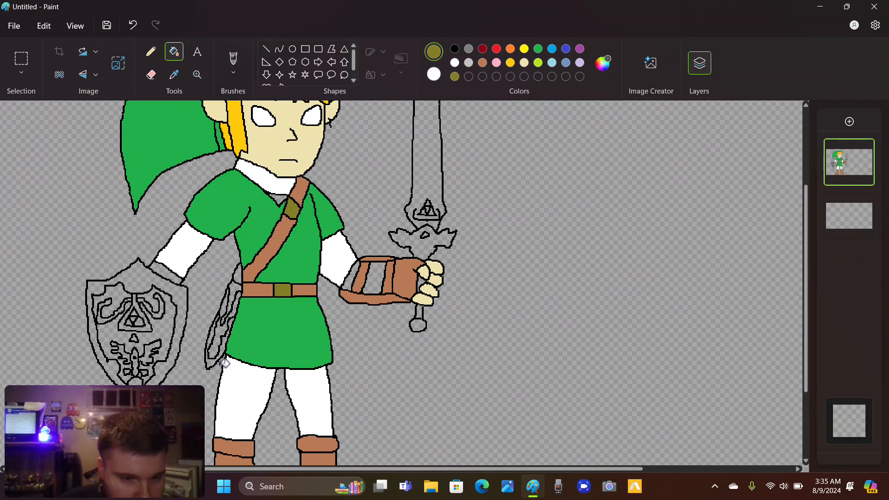
click(214, 360)
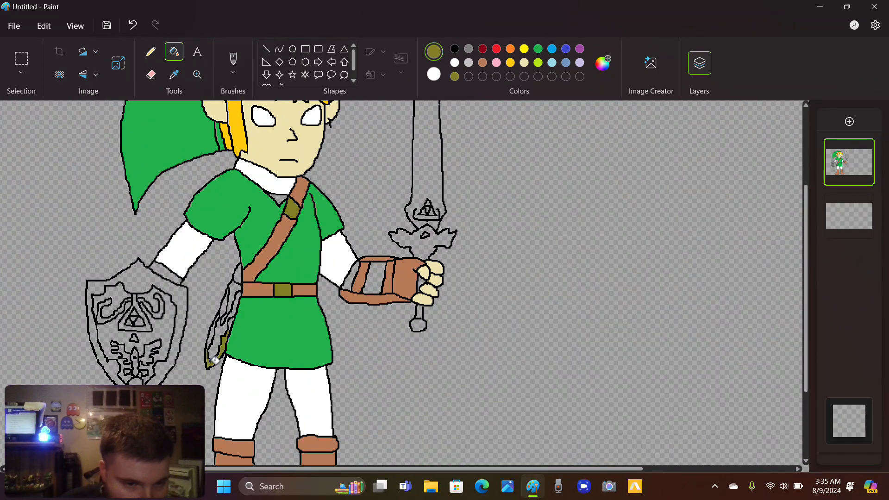
click(237, 290)
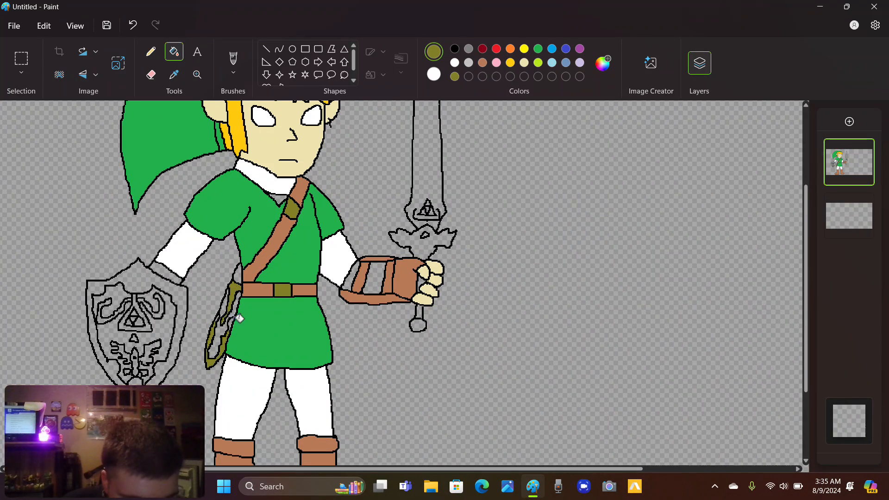
Fill the sword blade and the shield's outer border with light gray.
scroll(236, 319, up, 2)
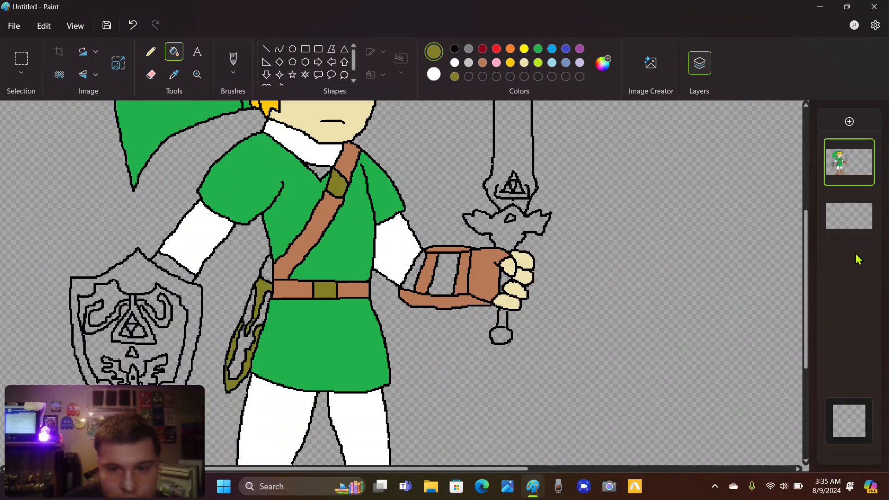
click(469, 63)
click(523, 159)
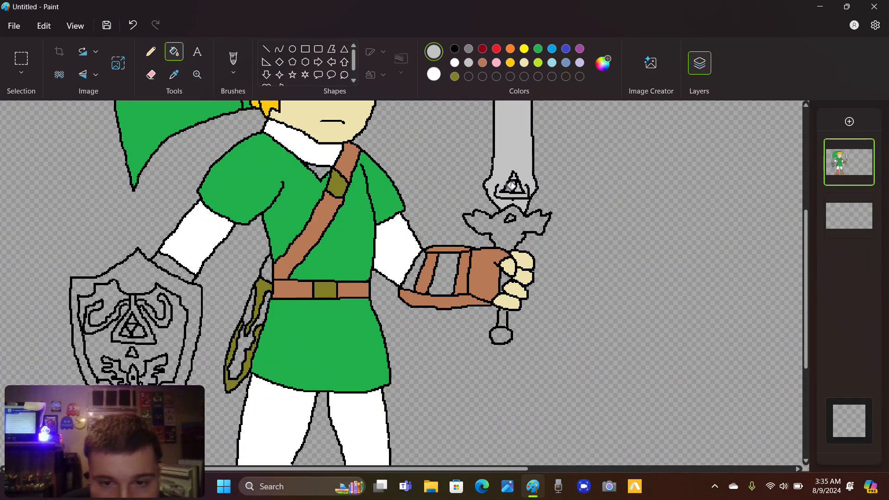
click(197, 317)
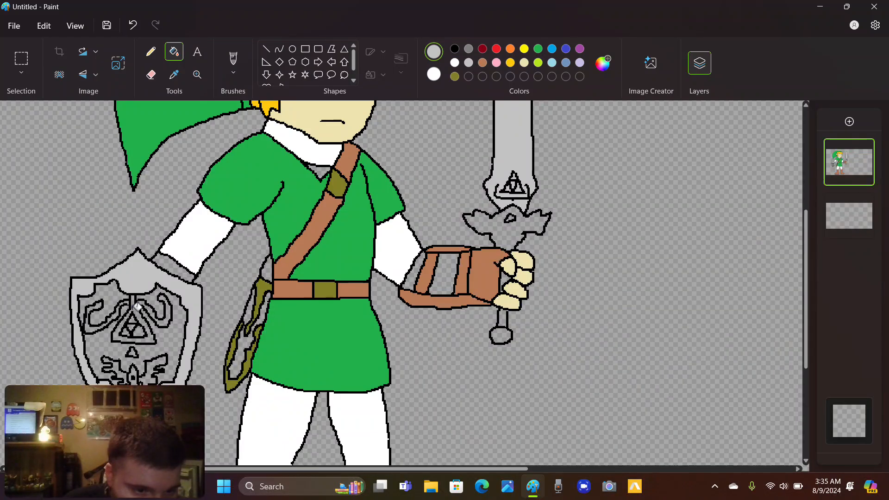
Undo the stray fill on the shield's black outlines and fill the curled emblem around its triangles with light gray.
click(119, 310)
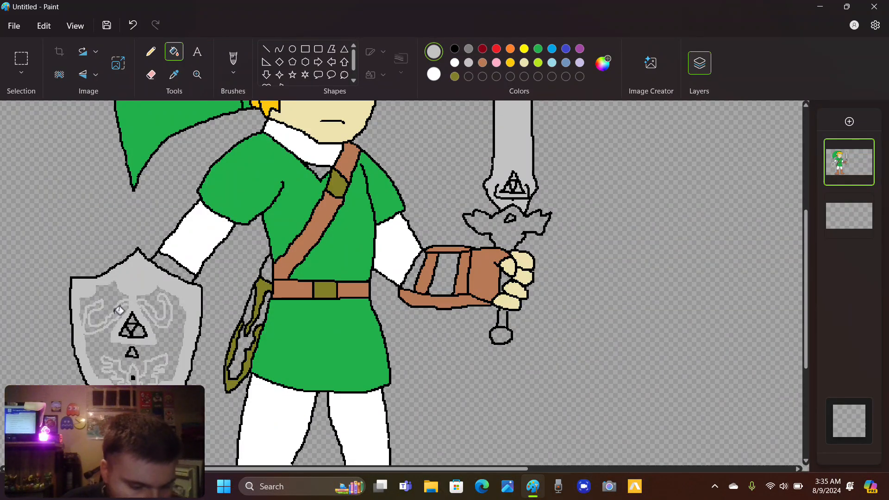
key(ctrl+z)
click(119, 312)
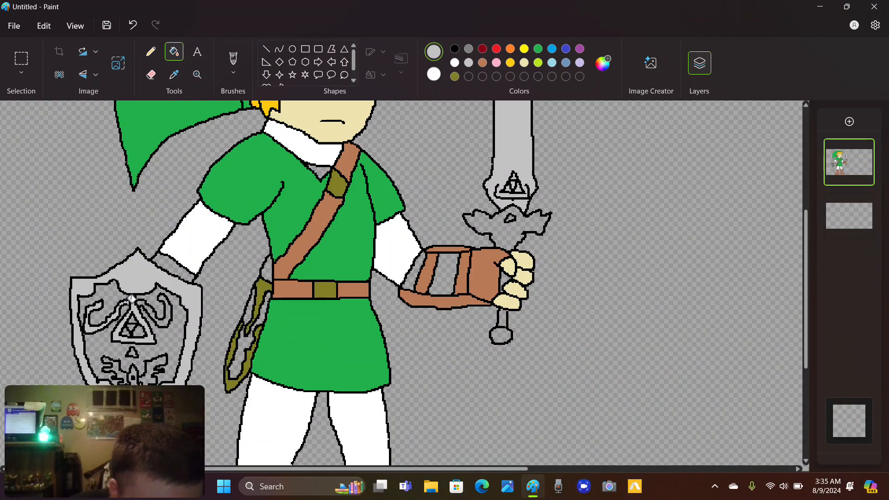
click(167, 320)
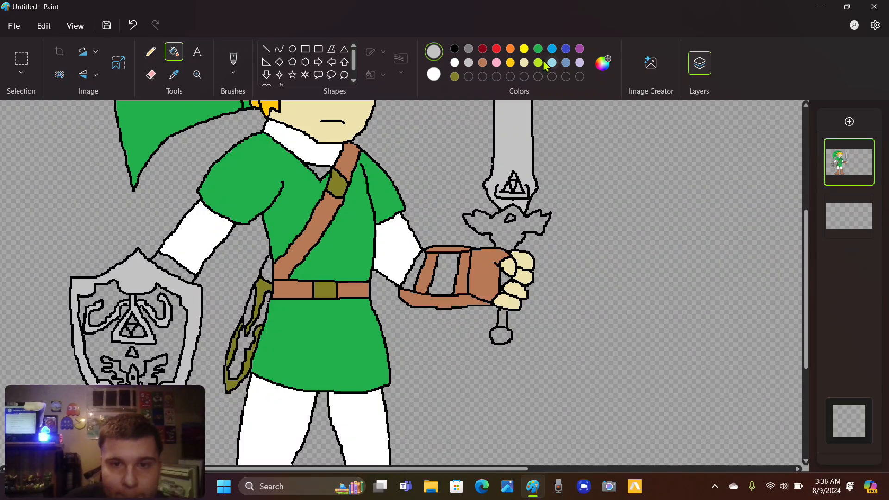
Fill the gem on the sword's crossguard and the three small triangles on the shield with yellow.
click(524, 50)
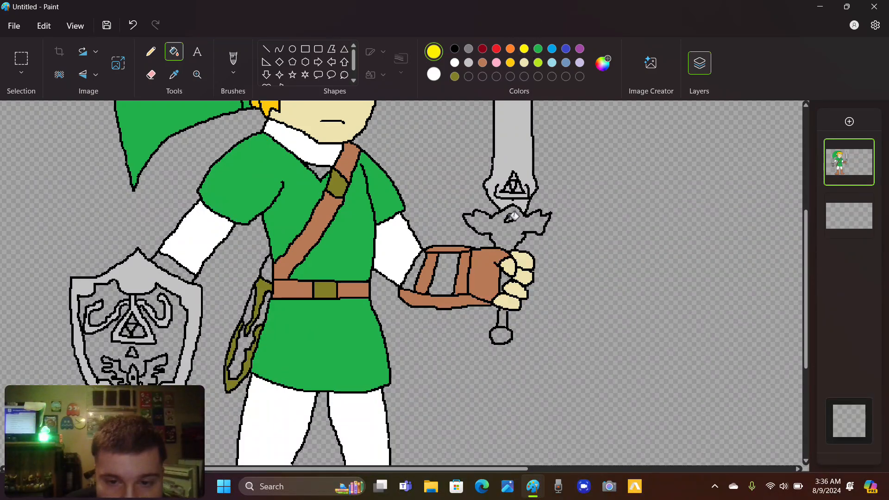
click(512, 216)
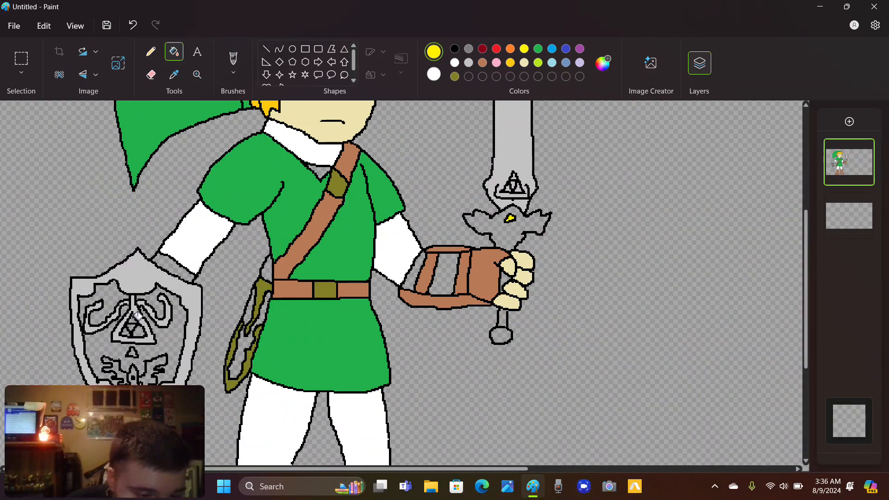
click(133, 320)
click(140, 330)
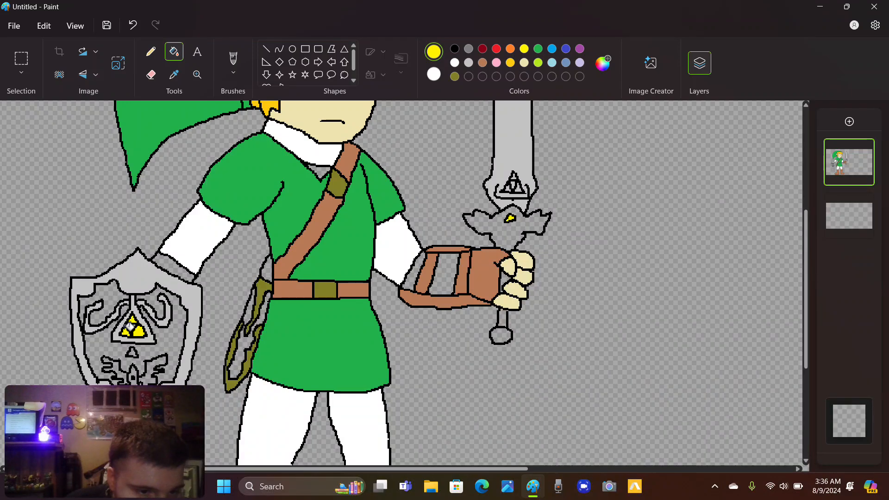
click(126, 330)
Fill the sword's crossguard, grip and pommel with indigo blue.
click(566, 50)
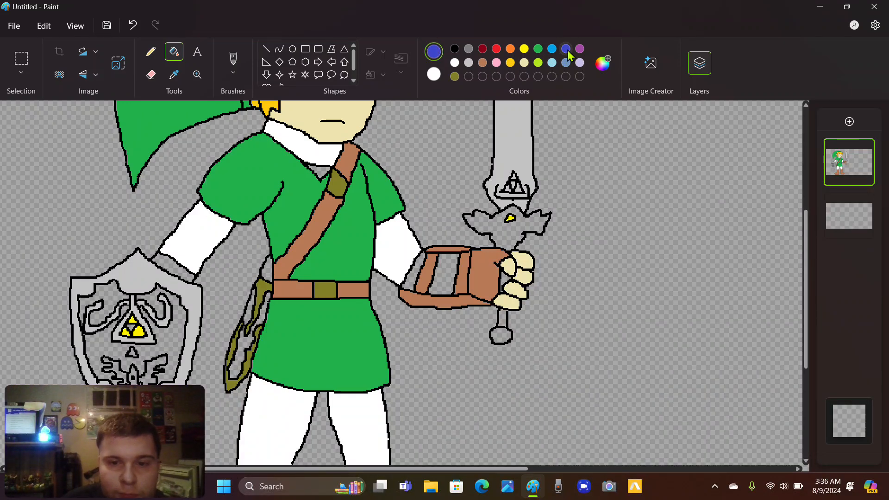
click(508, 231)
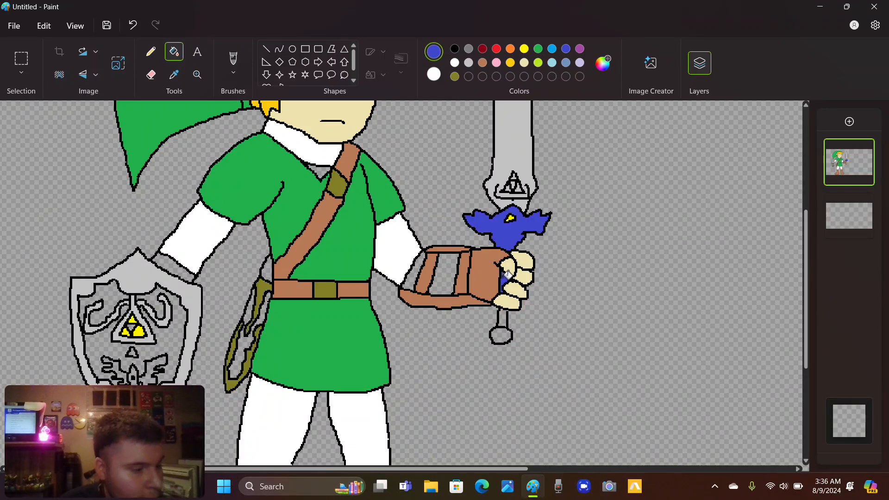
click(501, 335)
click(507, 319)
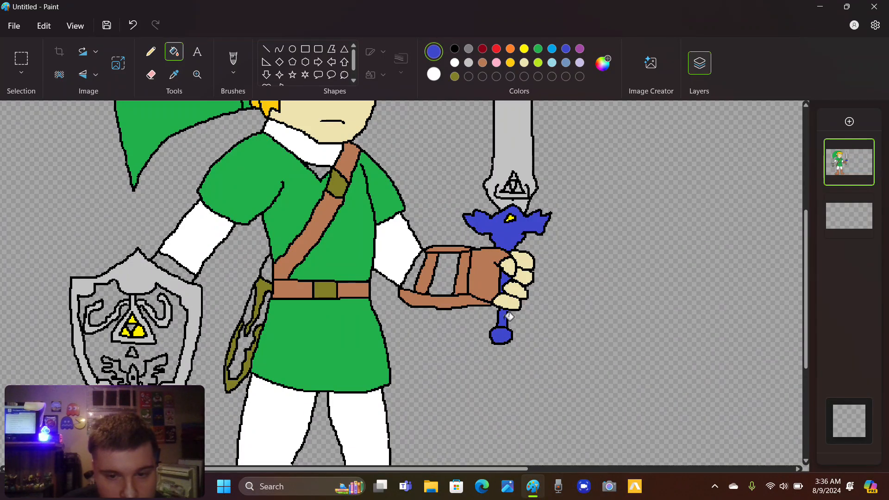
Fill the two open bands of the gauntlet and the cuff above the shield with indigo blue.
click(444, 275)
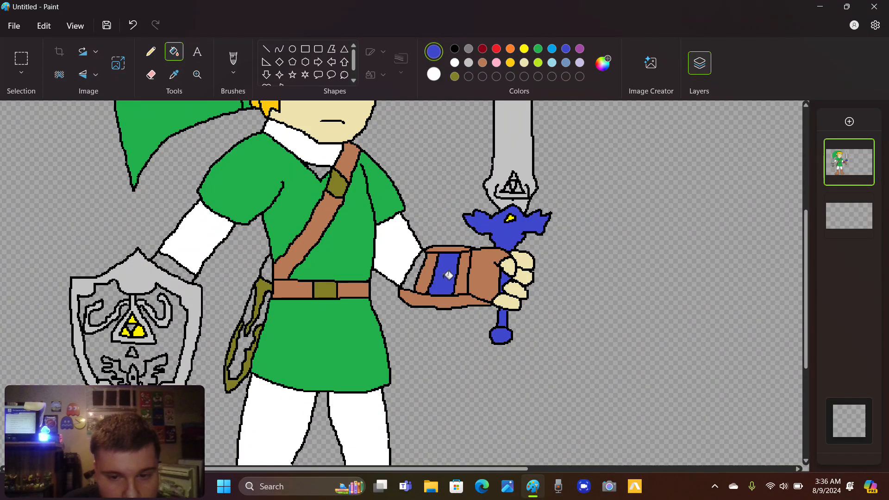
click(418, 277)
click(178, 268)
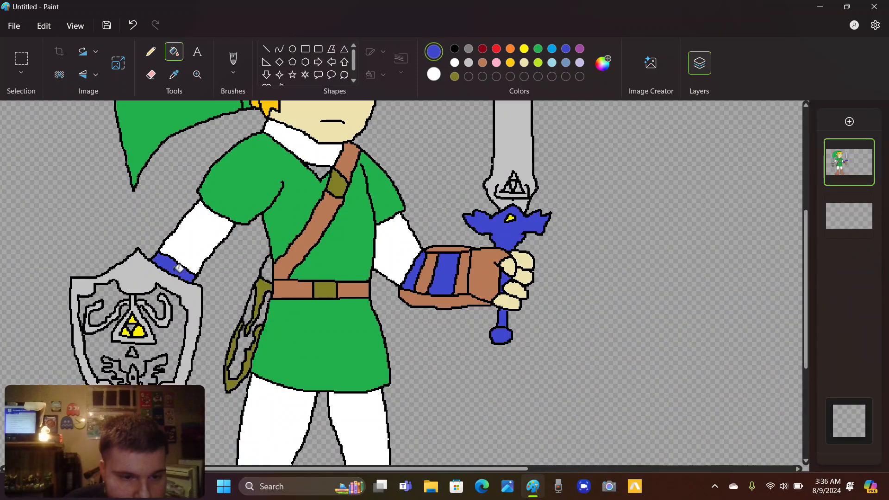
Fill all background areas of the shield face, including those around the lower bird emblem, with indigo blue.
click(178, 333)
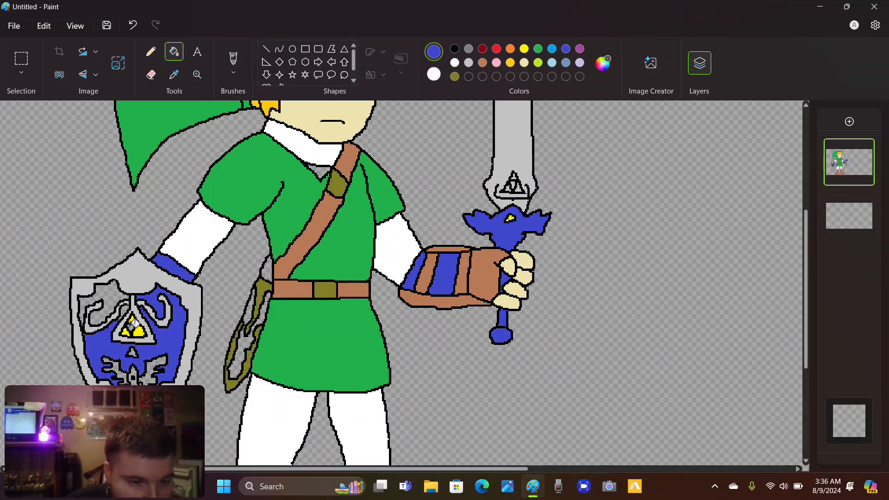
click(116, 298)
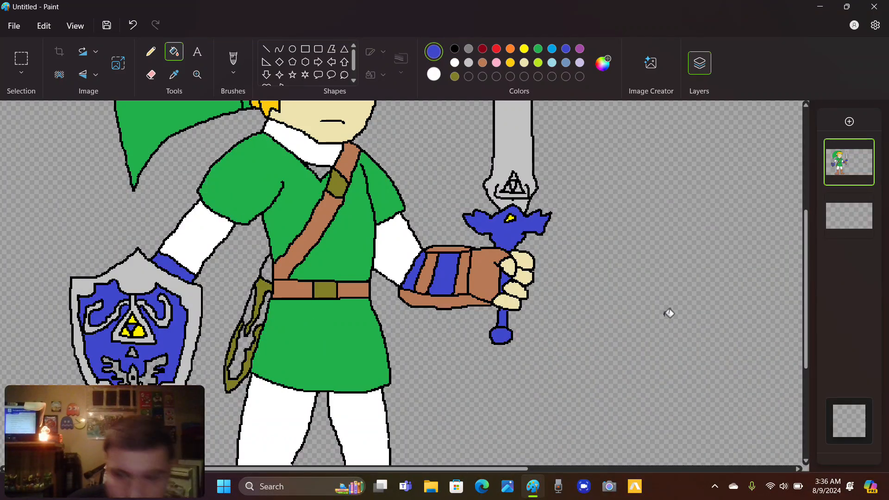
drag(807, 235, 807, 263)
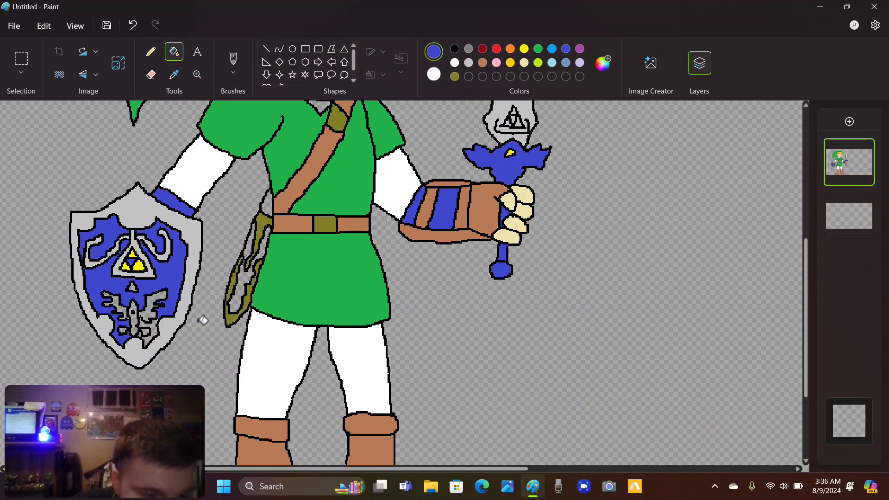
click(147, 332)
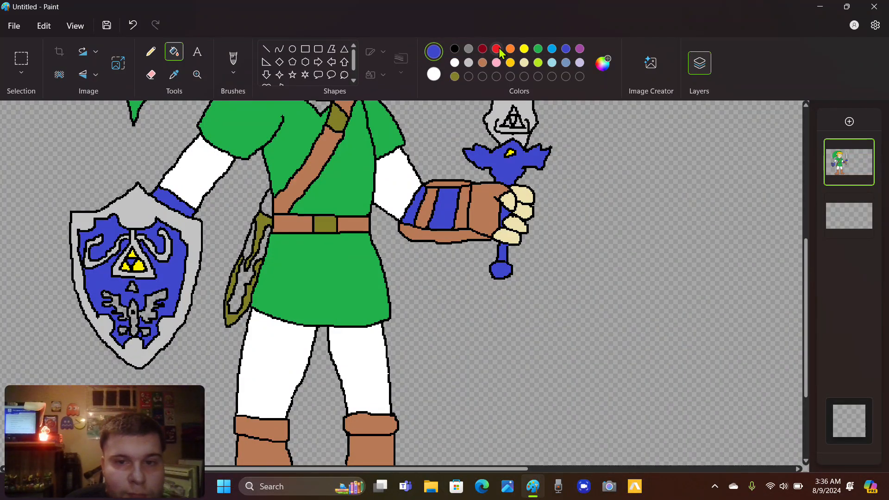
Fill the shield's bird emblem, its wings and claws, and the small triangle above it with red.
click(496, 49)
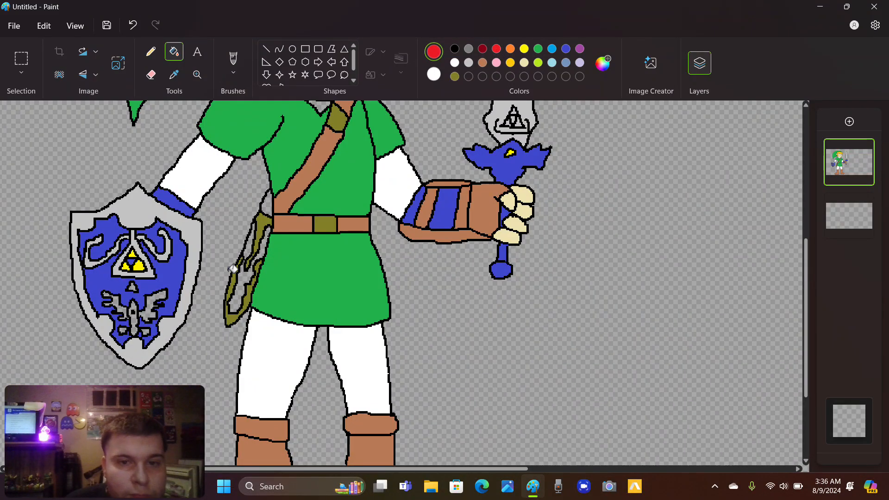
click(145, 331)
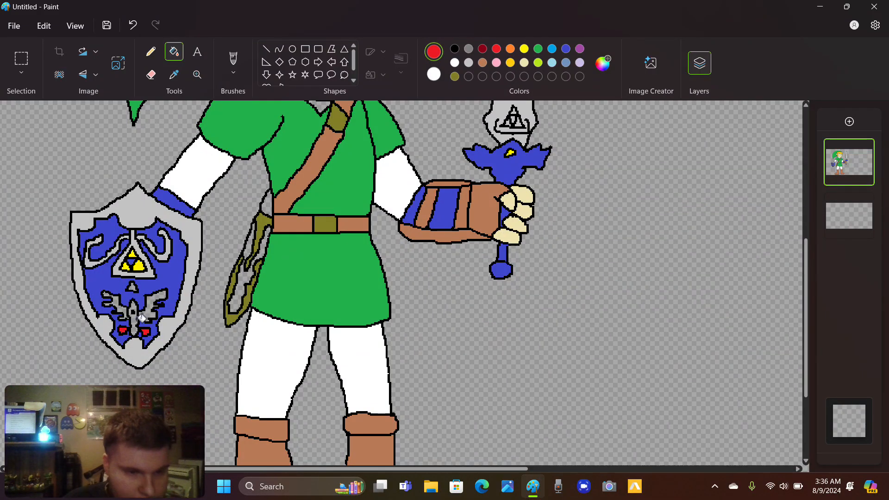
click(134, 319)
click(153, 311)
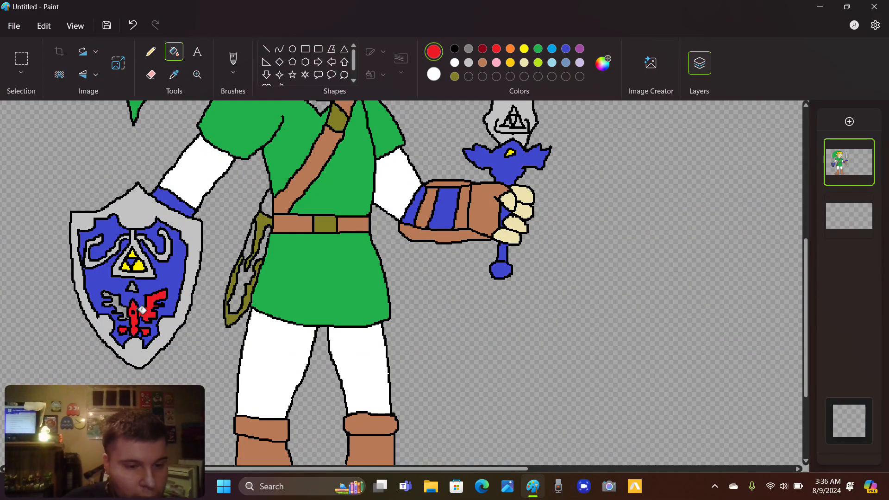
click(125, 305)
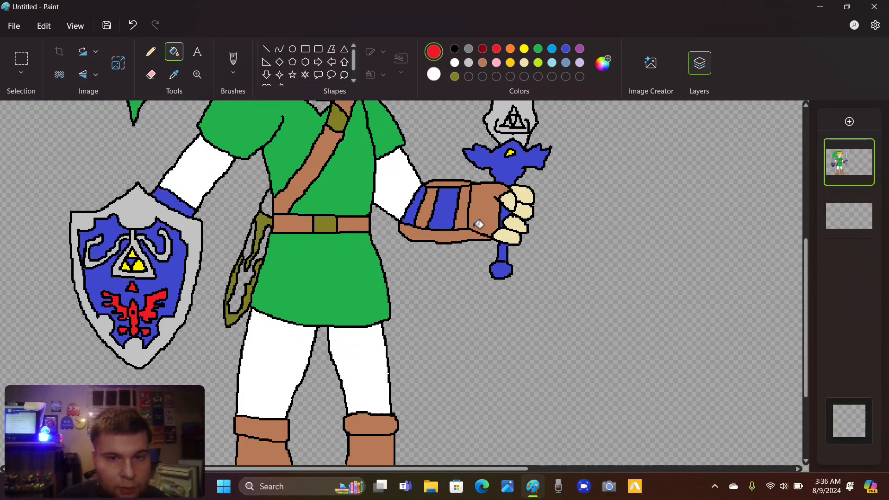
Fill the inner panels and the upper end of the scabbard at the hip with indigo blue.
click(567, 49)
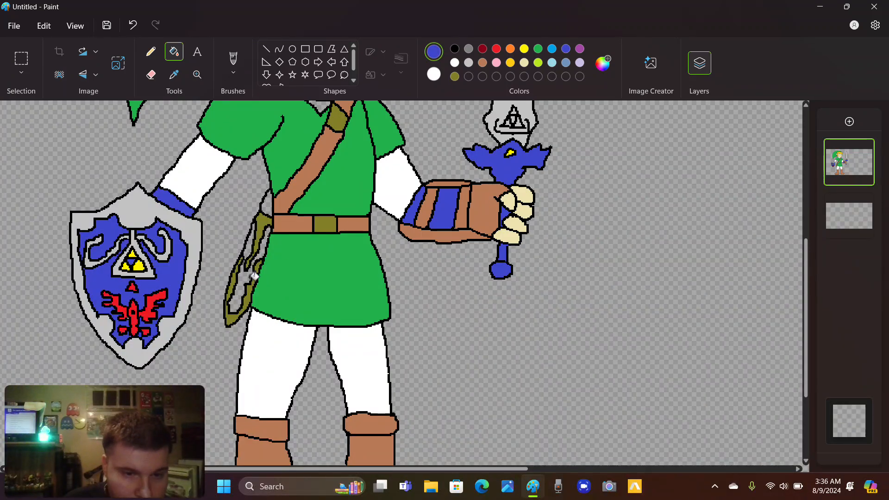
click(249, 274)
click(252, 247)
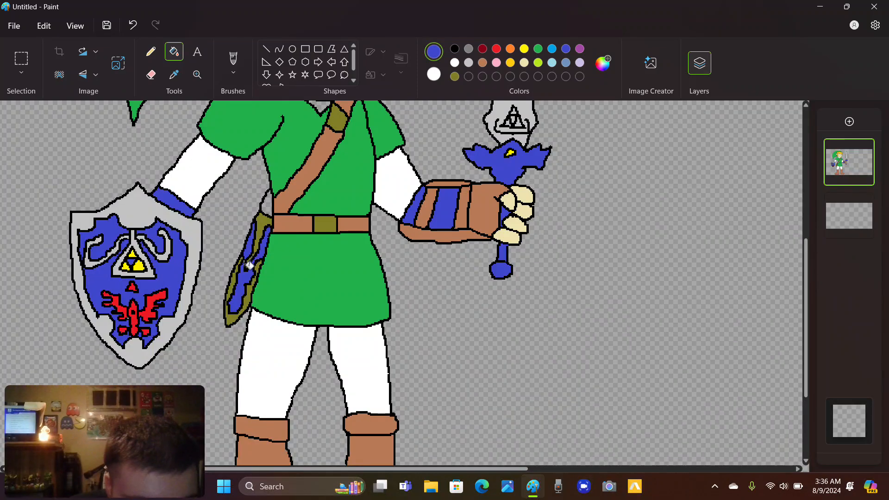
click(267, 203)
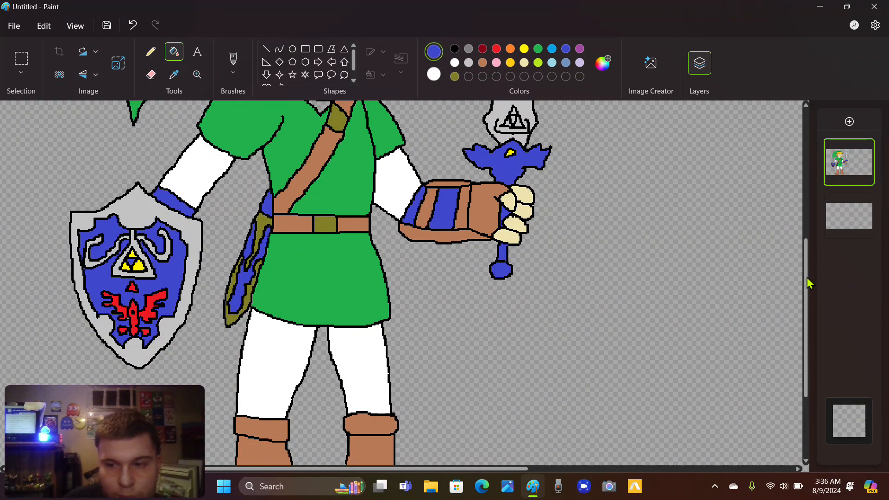
Draw a circle with a thin black outline and solid turquoise fill as the iris in each of the character's eyes.
drag(806, 279, 800, 177)
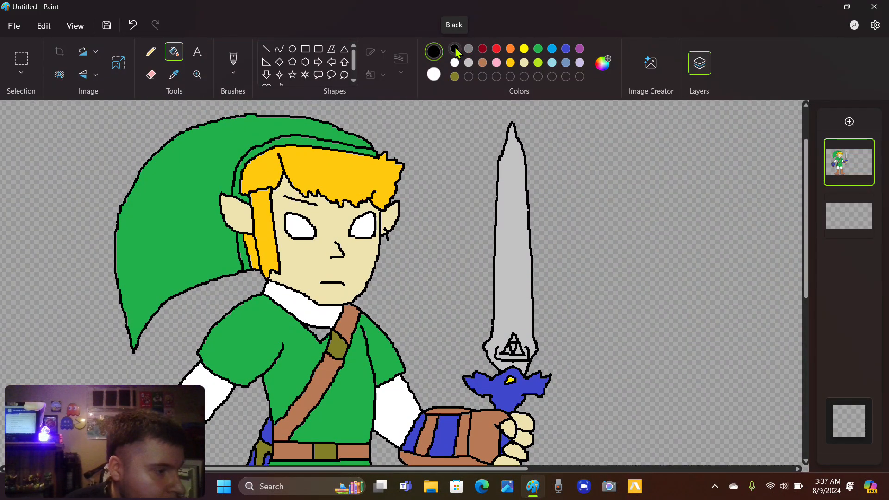
right_click(551, 52)
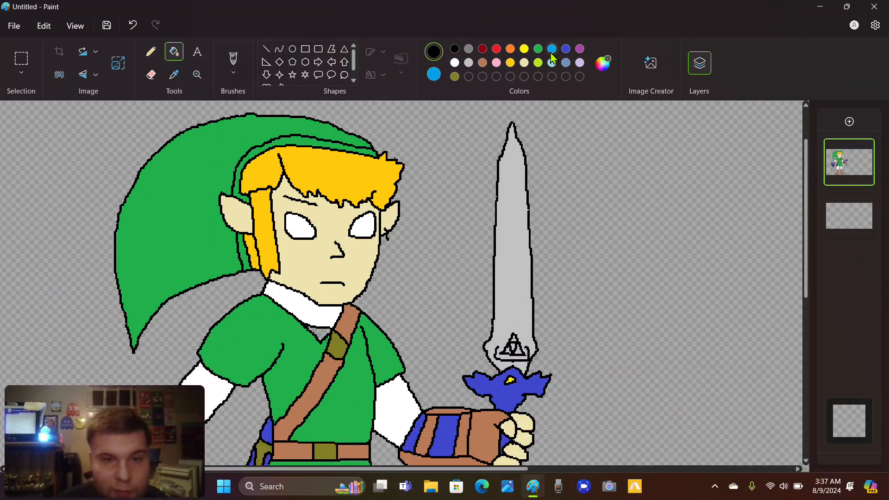
click(293, 50)
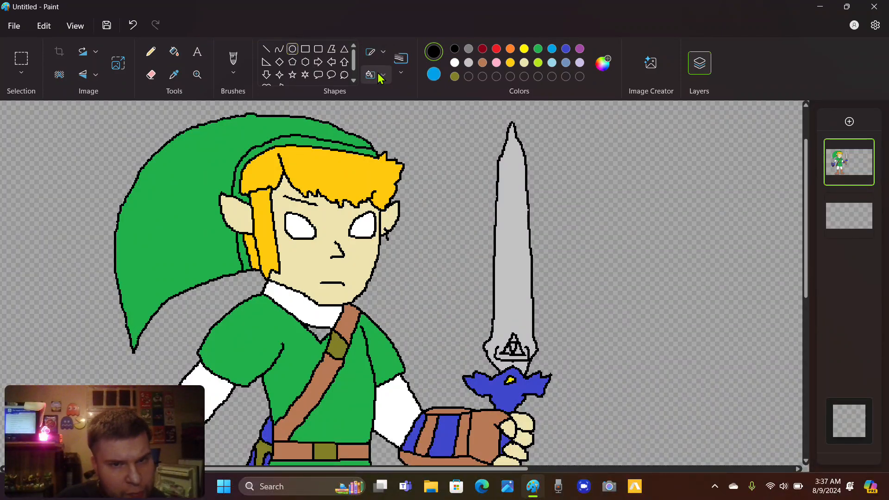
click(379, 75)
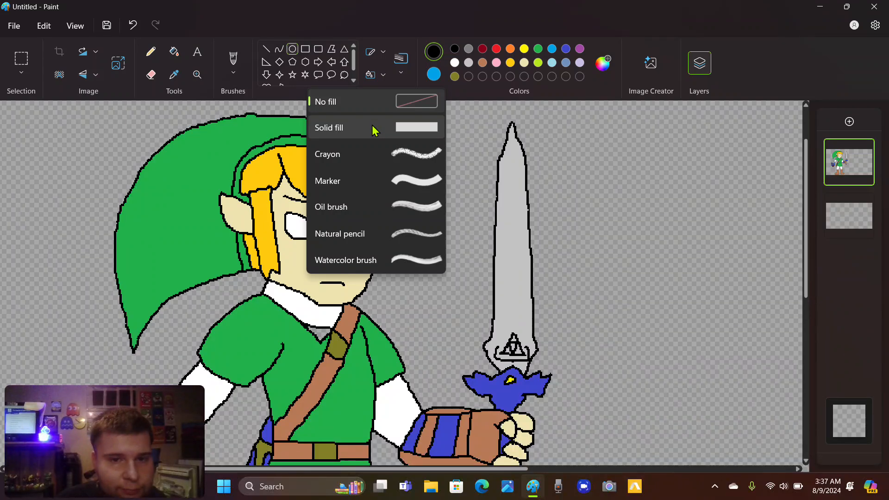
click(373, 130)
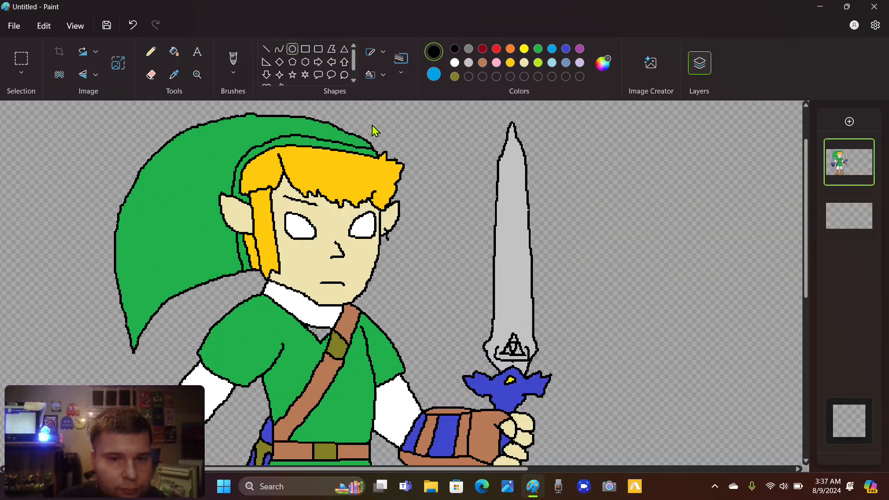
click(404, 71)
click(395, 93)
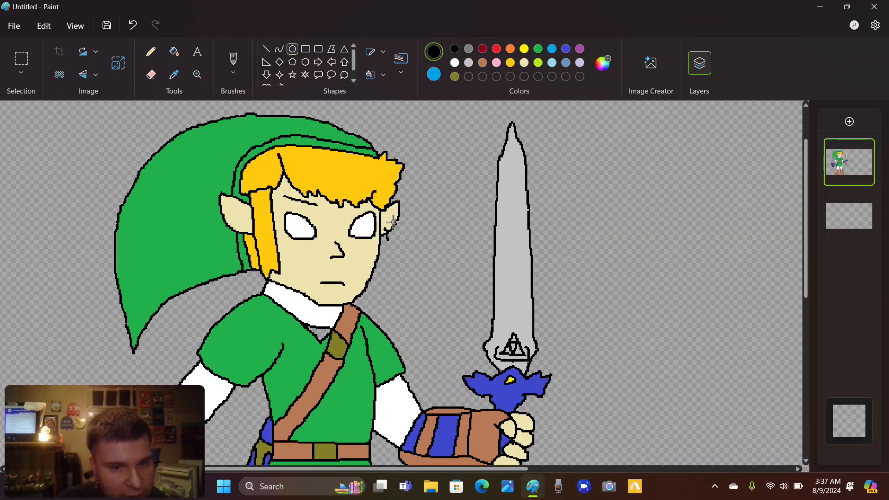
scroll(393, 222, up, 2)
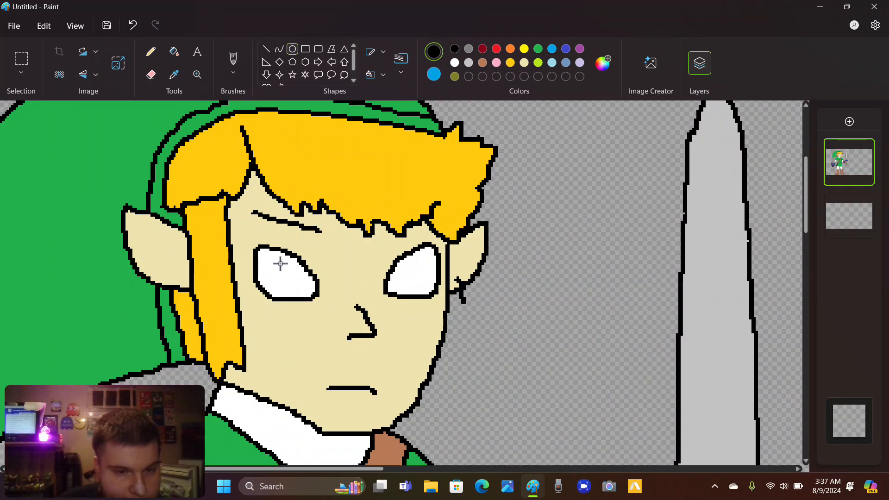
mouse_move(276, 261)
mouse_down()
mouse_move(318, 305)
mouse_move(309, 294)
mouse_up()
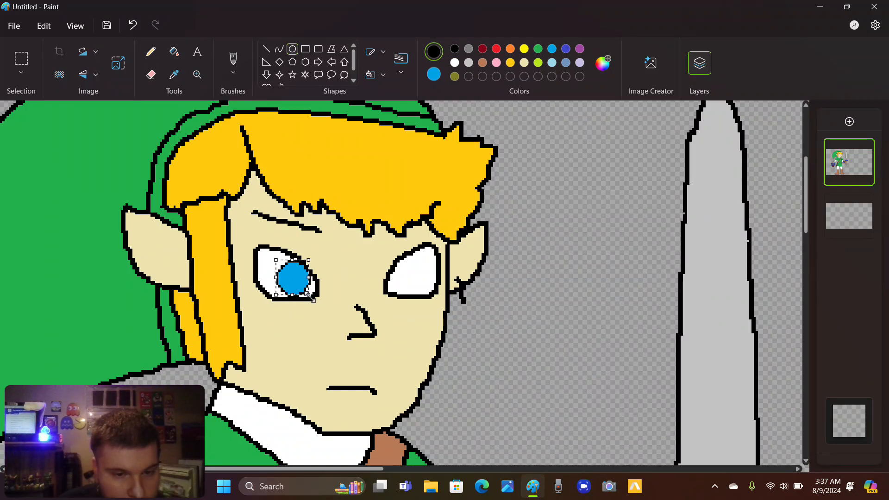
drag(406, 258, 438, 296)
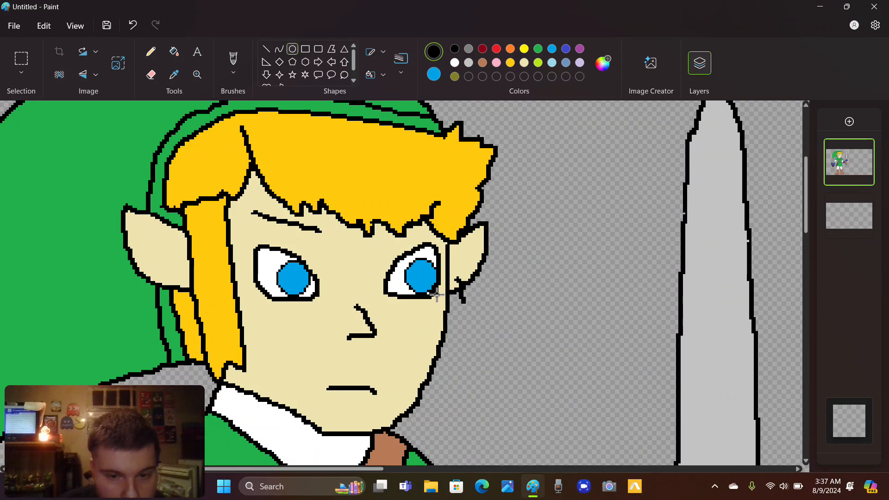
drag(422, 277, 421, 274)
click(510, 252)
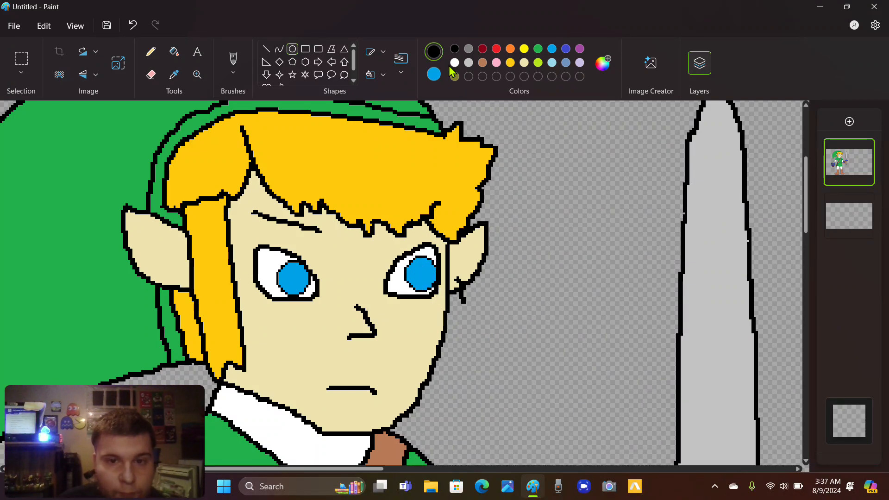
Add a small solid black circle as the pupil inside each blue iris.
right_click(455, 51)
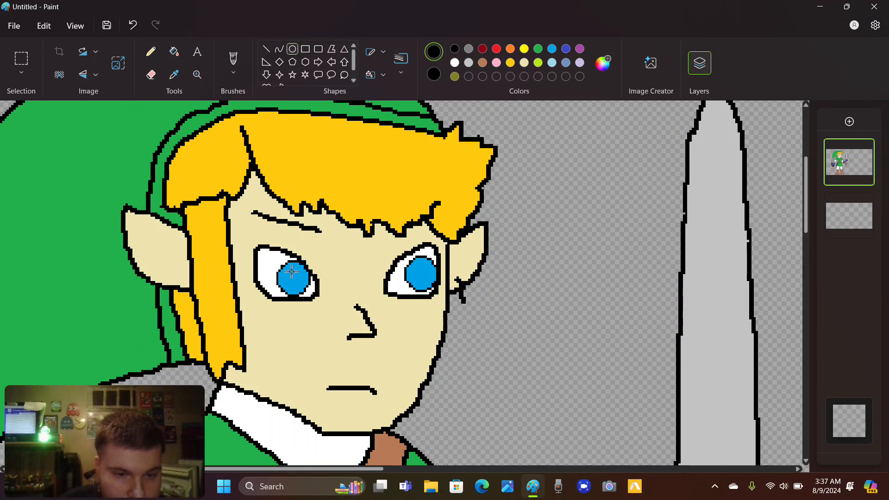
drag(287, 268, 305, 287)
drag(418, 265, 432, 283)
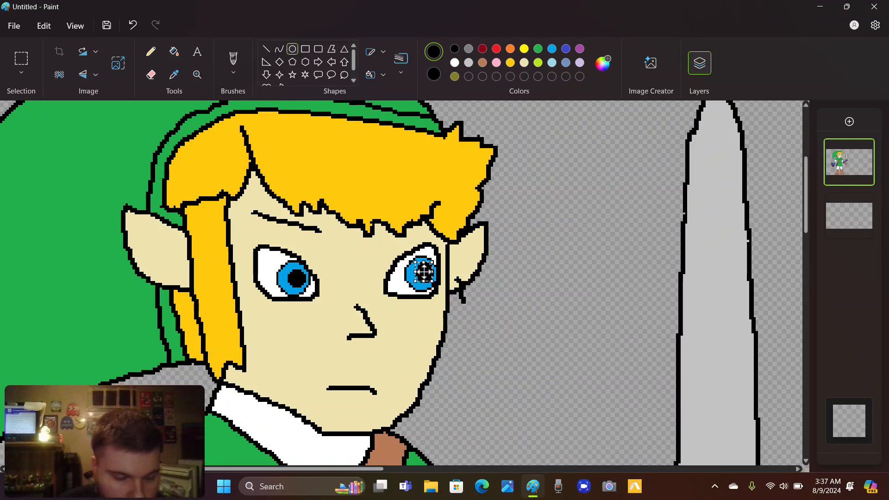
key(ctrl+z)
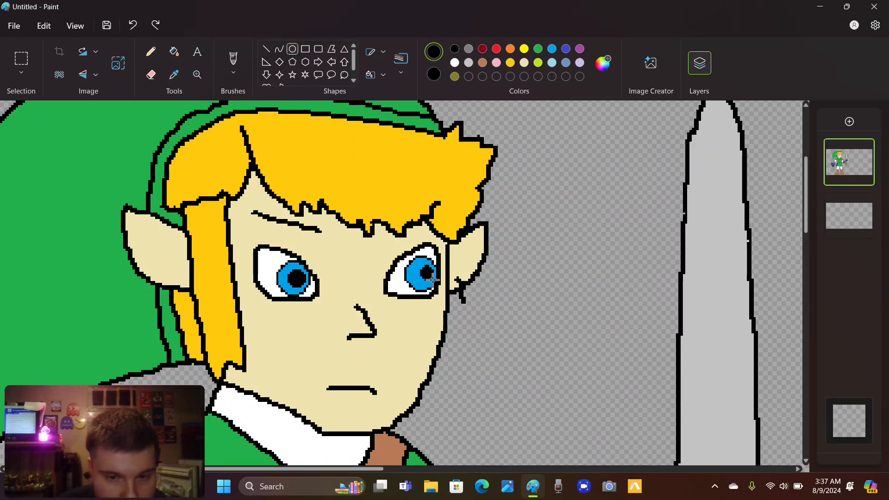
drag(438, 283, 436, 280)
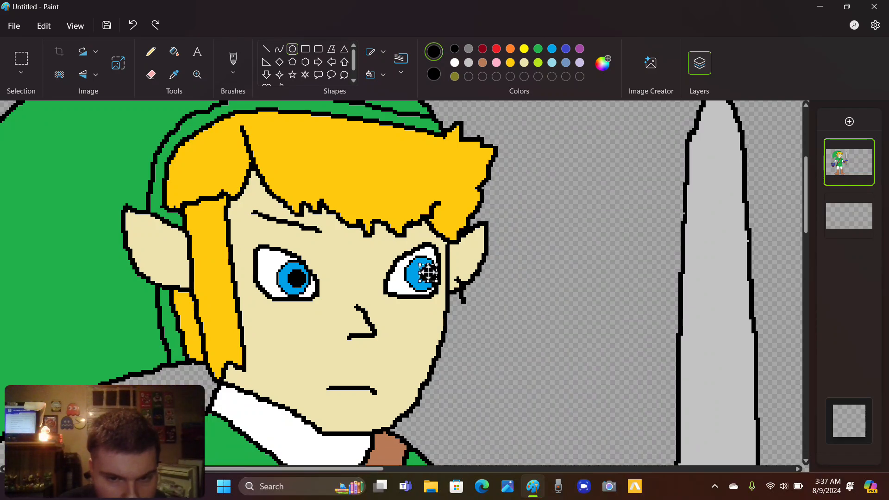
drag(428, 273, 424, 275)
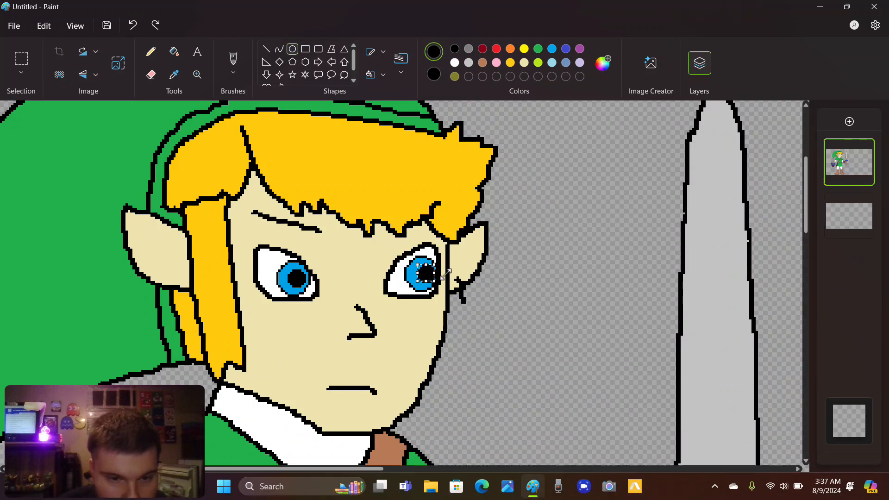
click(499, 281)
scroll(499, 281, down, 3)
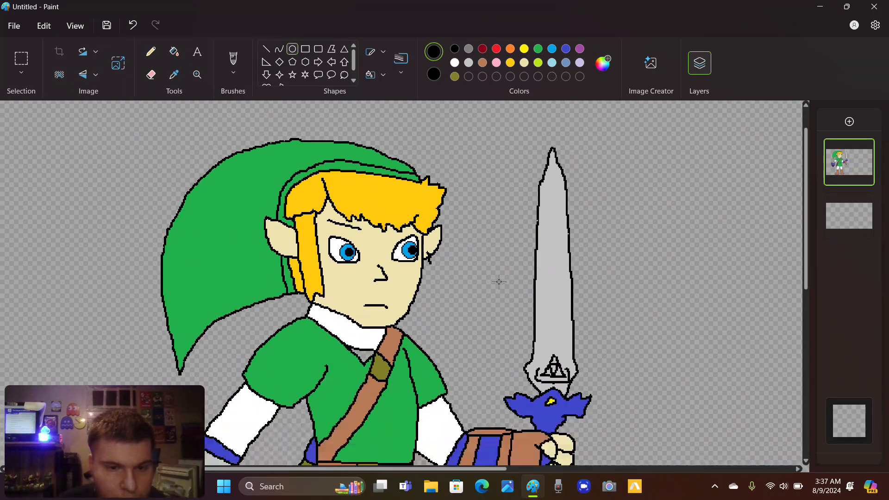
scroll(498, 281, down, 4)
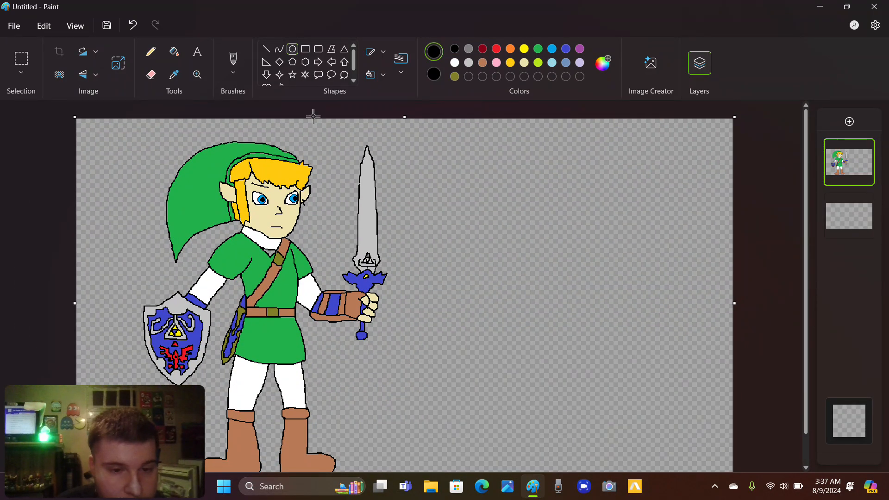
click(174, 53)
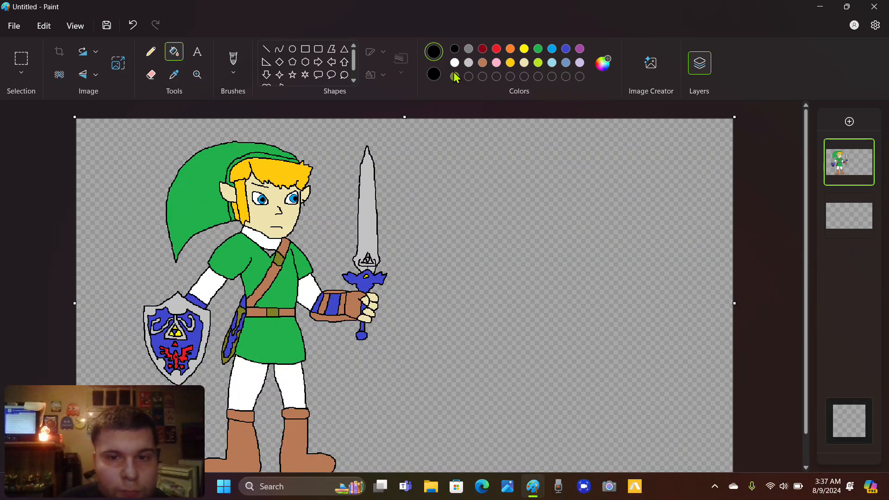
click(468, 62)
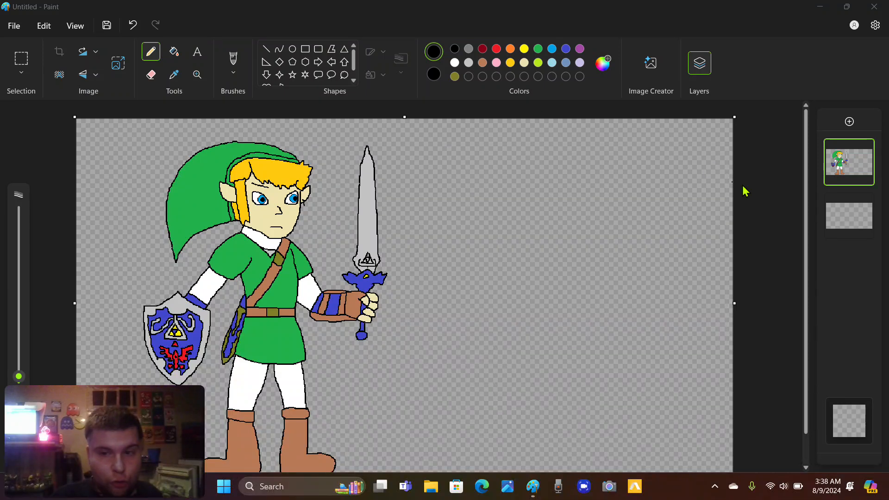
click(778, 197)
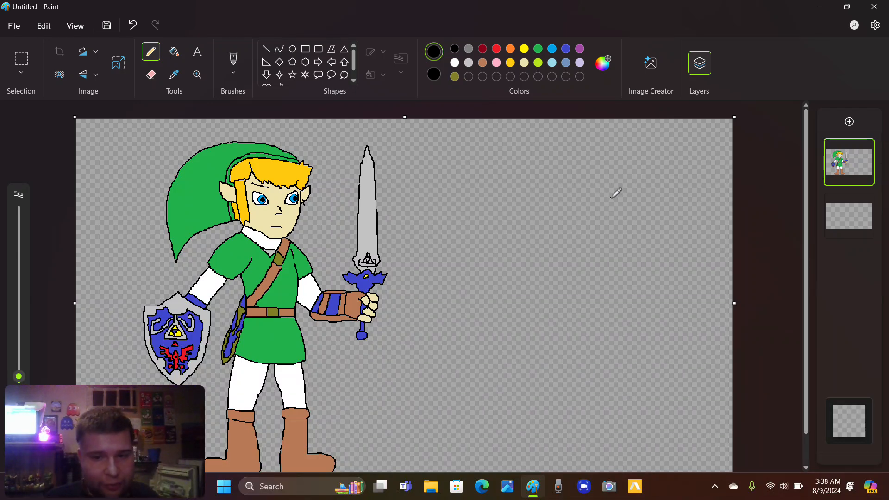
Pencil the black hair outline of a second head with a jagged parted fringe in the empty area beyond the sword, and add a small nose.
scroll(593, 172, up, 3)
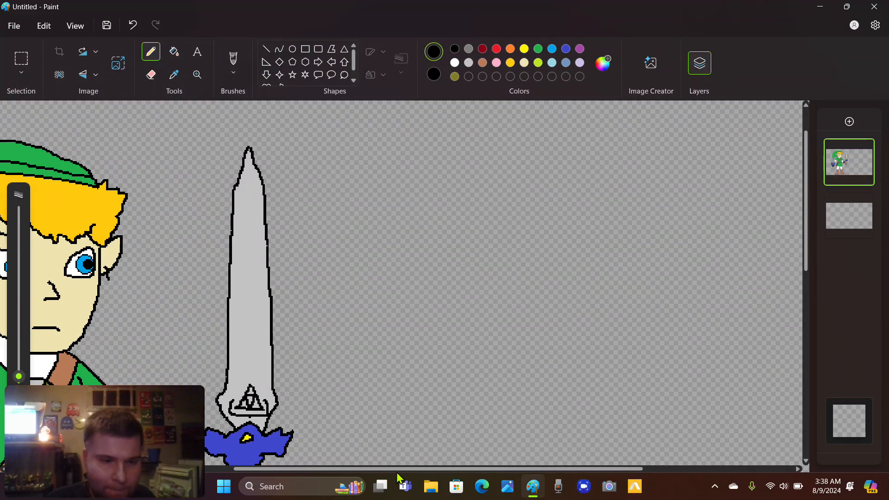
drag(390, 471, 507, 478)
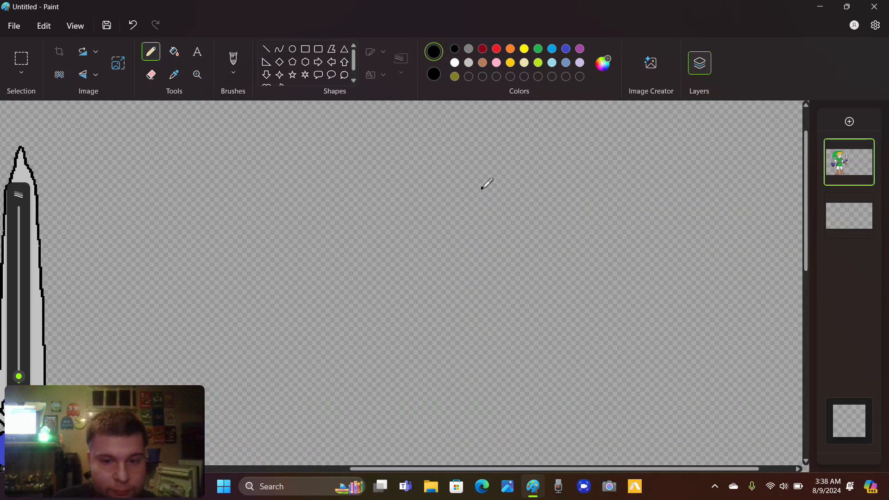
mouse_move(483, 194)
mouse_down()
mouse_move(524, 231)
mouse_move(601, 235)
mouse_move(612, 221)
mouse_move(586, 194)
mouse_up()
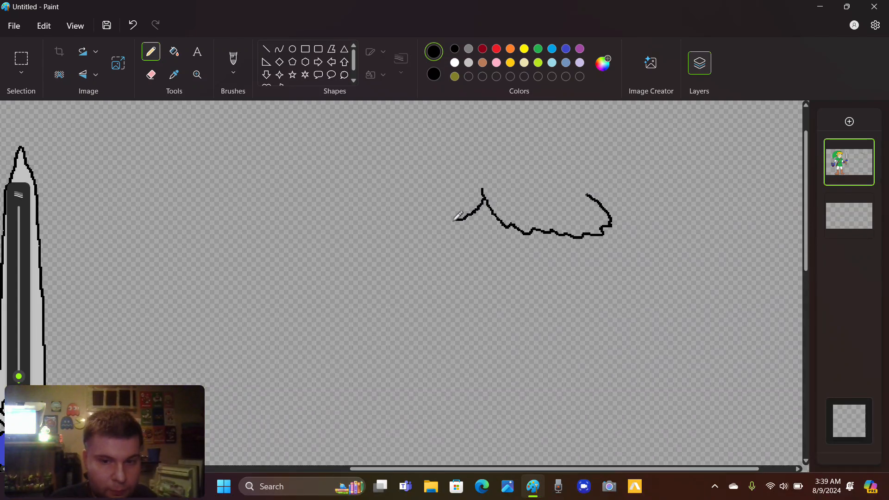
mouse_move(456, 220)
mouse_down()
mouse_move(436, 220)
mouse_move(432, 200)
mouse_move(466, 157)
mouse_move(487, 162)
mouse_move(514, 149)
mouse_move(566, 156)
mouse_move(596, 174)
mouse_move(609, 188)
mouse_move(616, 223)
mouse_up()
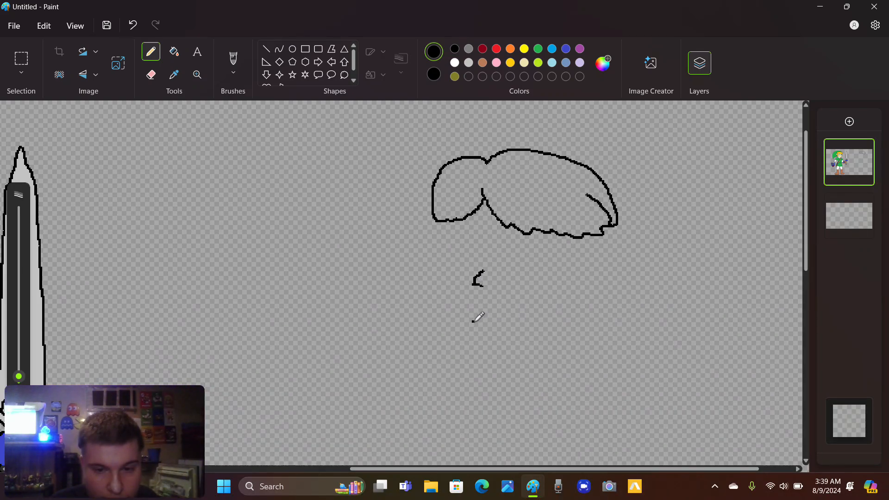
Draw a short straight mouth line below the second head's nose.
drag(473, 321, 492, 321)
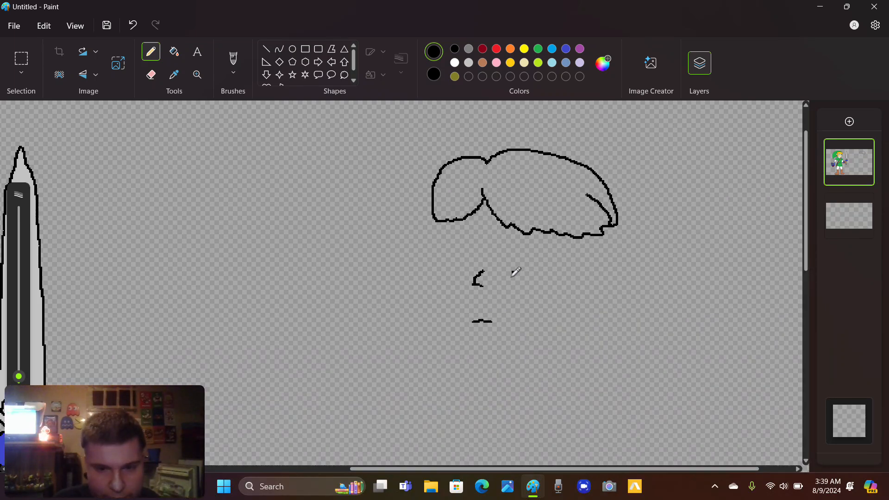
key(ctrl+z)
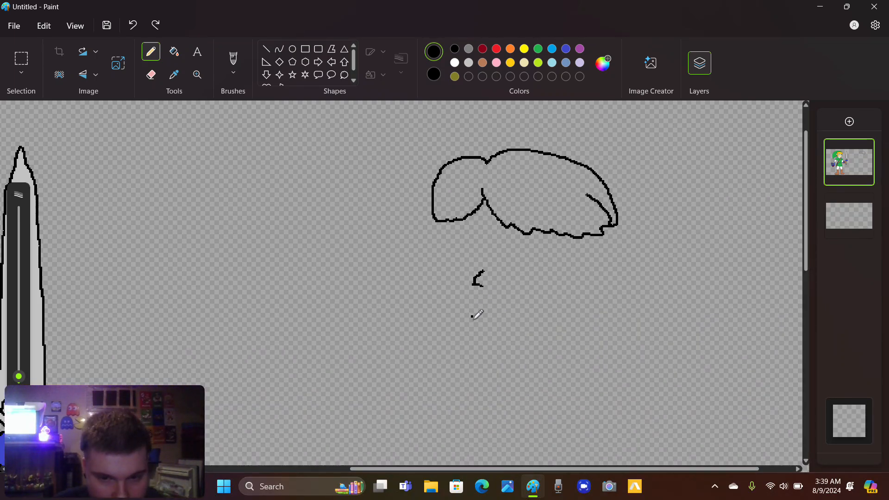
drag(472, 320, 492, 320)
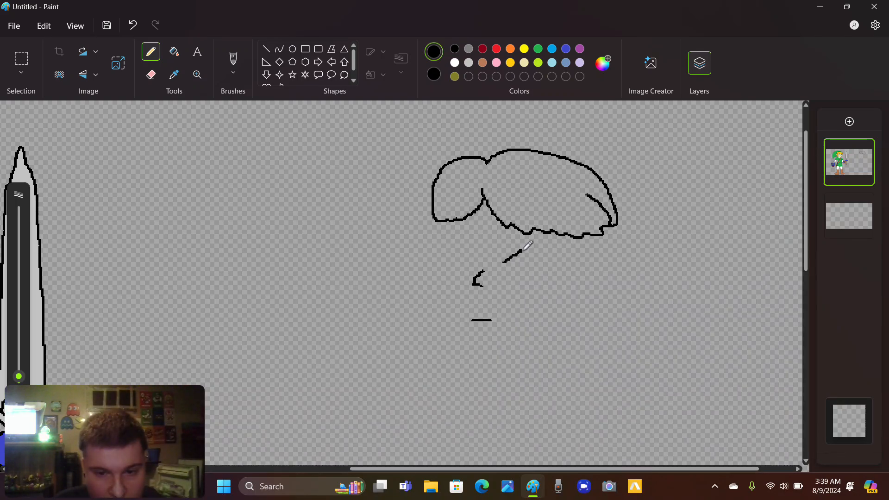
Outline both slanted eyes on either side of the second head's nose and add a curved eyebrow above the smaller eye.
key(ctrl+z)
mouse_move(534, 239)
mouse_down()
mouse_move(506, 248)
mouse_move(497, 262)
mouse_move(517, 269)
mouse_move(539, 234)
mouse_up()
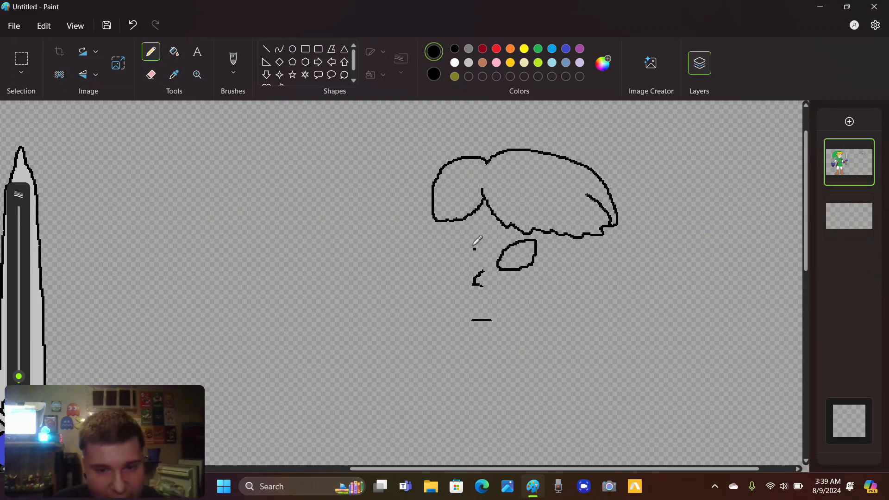
mouse_move(443, 242)
mouse_down()
mouse_move(463, 267)
mouse_move(442, 265)
mouse_move(443, 241)
mouse_up()
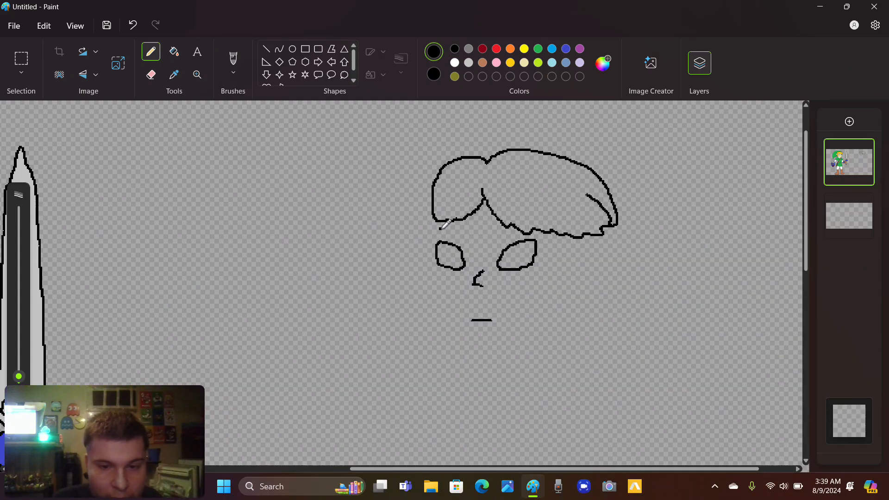
drag(440, 229, 472, 234)
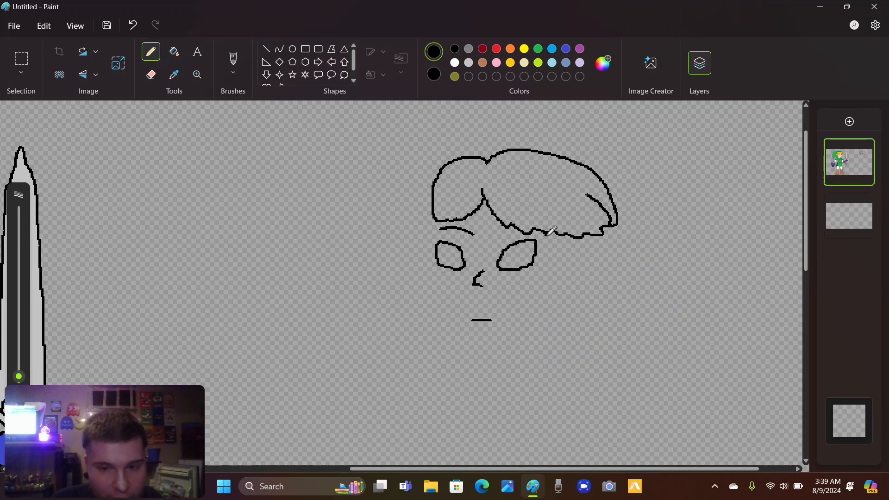
Draw a long jagged-ended hair lock below the second head's fringe and a pointed ear beside it with a short vertical line at its lower edge.
mouse_move(550, 233)
mouse_down()
mouse_move(540, 316)
mouse_move(550, 322)
mouse_up()
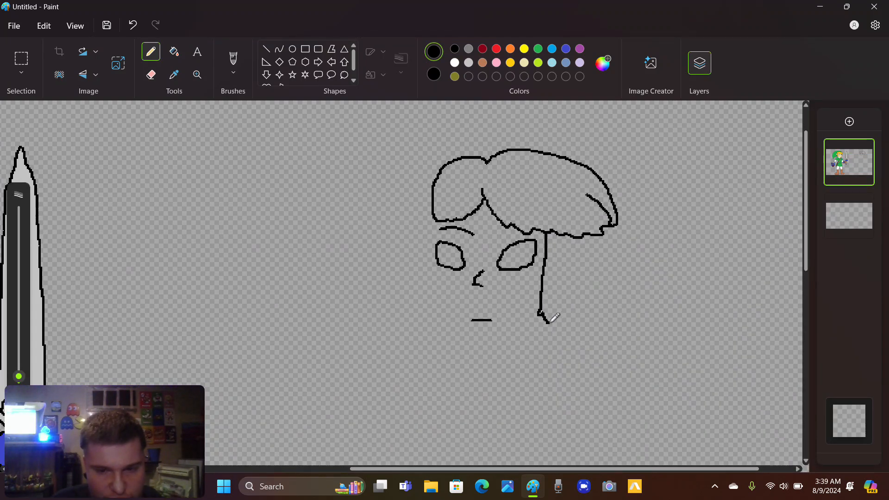
key(ctrl+z)
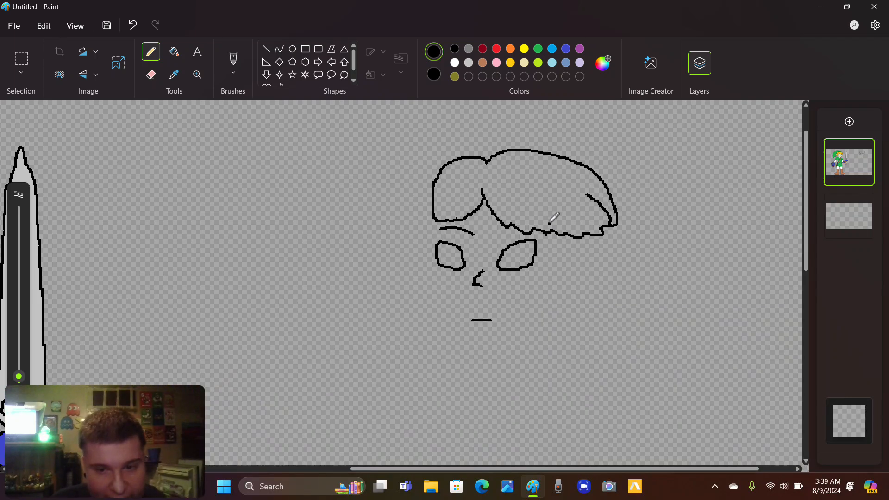
mouse_move(549, 233)
mouse_down()
mouse_move(536, 322)
mouse_move(548, 326)
mouse_move(566, 235)
mouse_up()
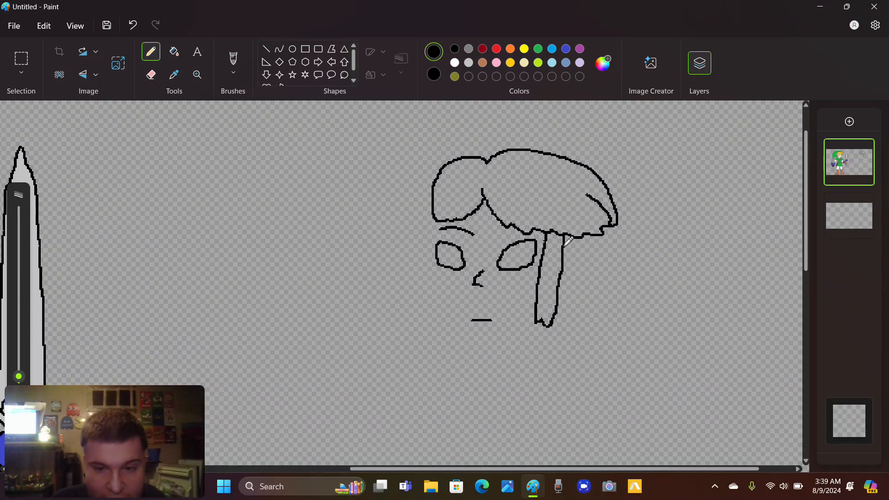
mouse_move(565, 247)
mouse_down()
mouse_move(617, 241)
mouse_move(617, 259)
mouse_move(602, 278)
mouse_move(570, 278)
mouse_up()
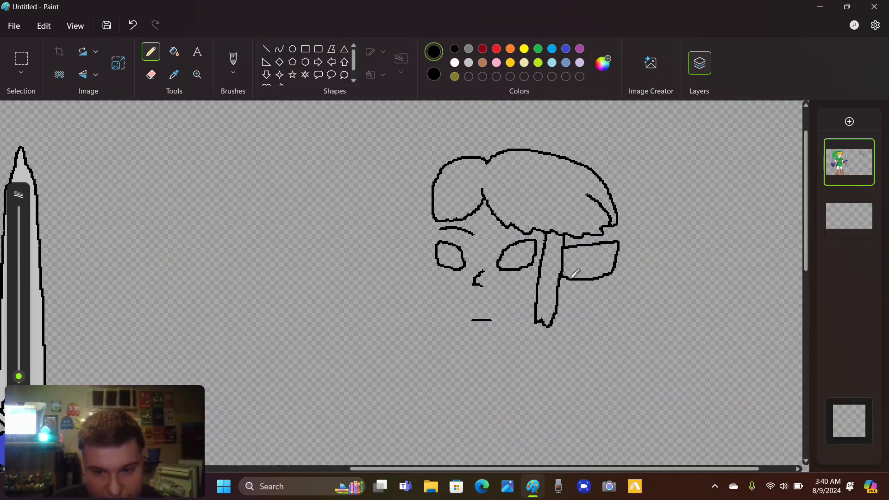
drag(581, 276, 583, 287)
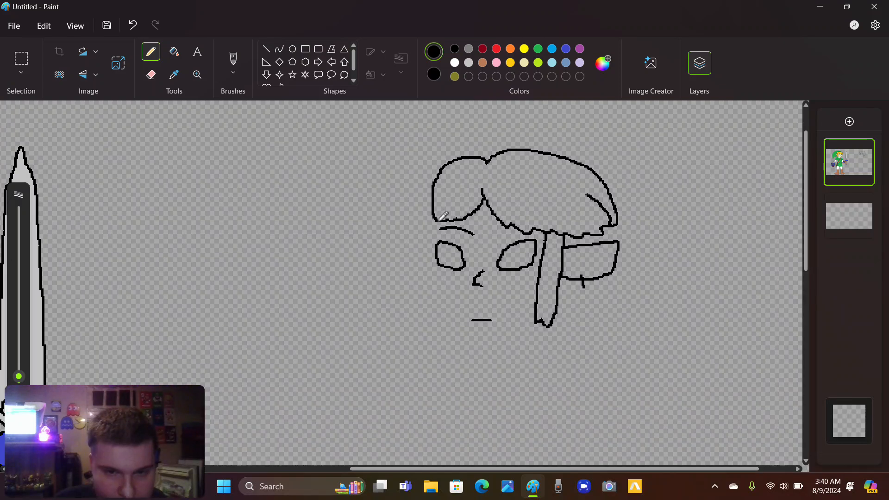
Erase the fringe's outer edge above the smaller eye, redraw it as a wider curve, and outline the outer side of the hair lock below.
mouse_move(440, 222)
mouse_down()
mouse_move(431, 320)
mouse_move(416, 315)
mouse_move(413, 286)
mouse_move(414, 248)
mouse_move(430, 211)
mouse_up()
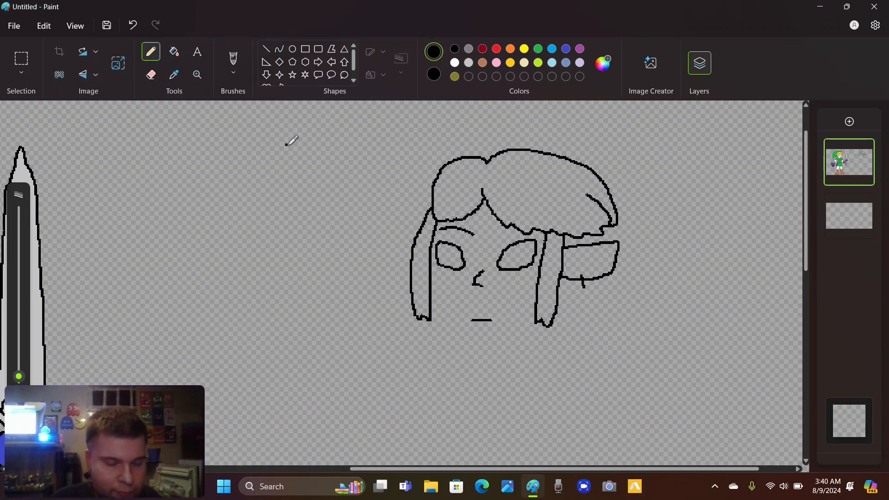
key(ctrl+z)
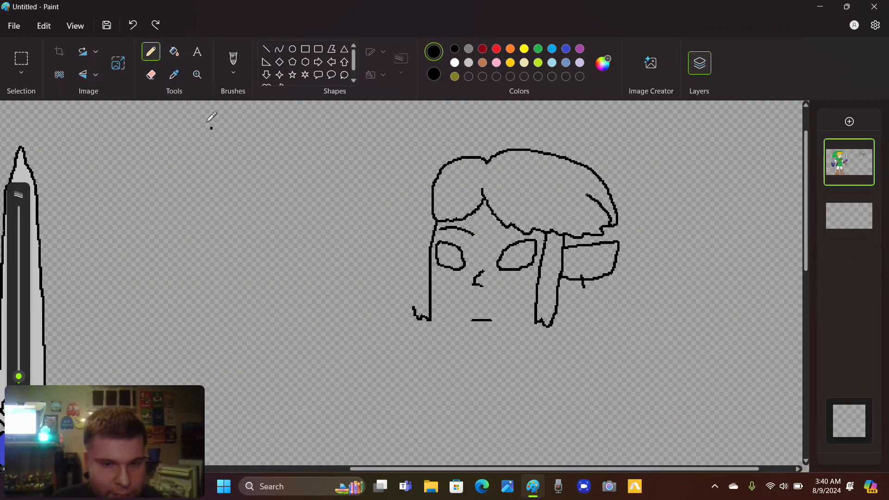
click(151, 76)
mouse_move(434, 211)
mouse_down()
mouse_move(435, 171)
mouse_move(427, 172)
mouse_up()
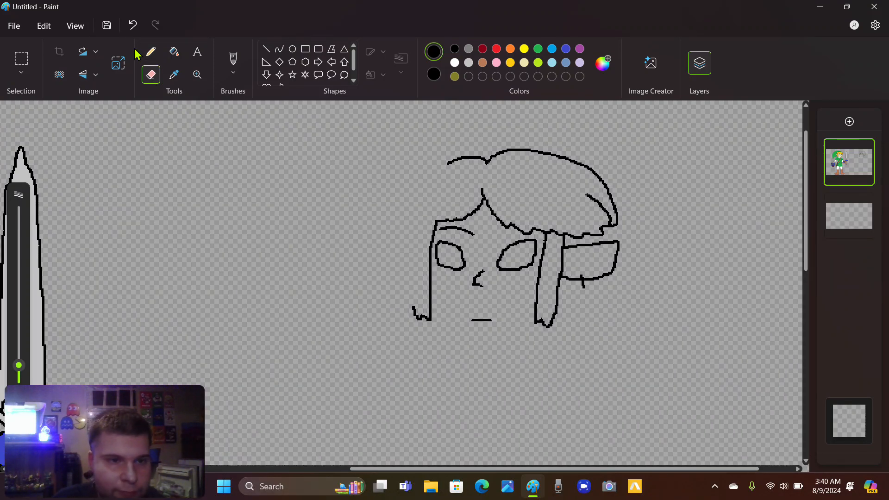
click(149, 52)
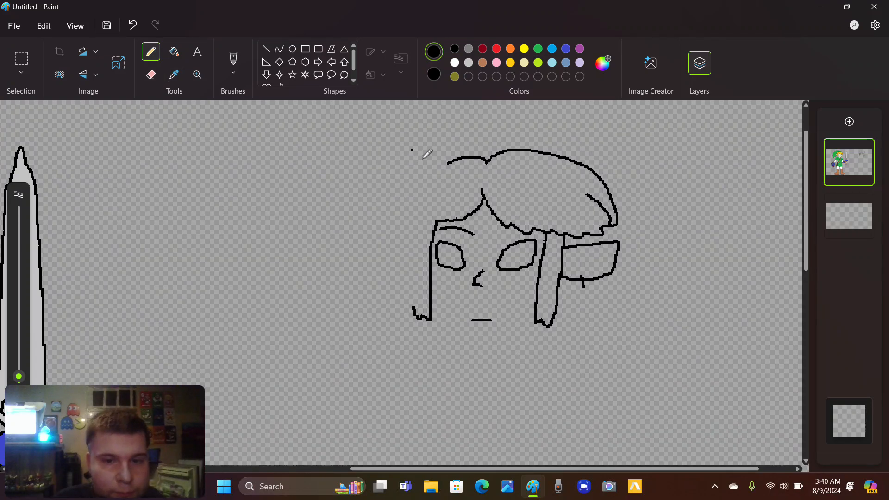
mouse_move(457, 163)
mouse_down()
mouse_move(420, 181)
mouse_move(411, 204)
mouse_move(418, 219)
mouse_move(436, 215)
mouse_up()
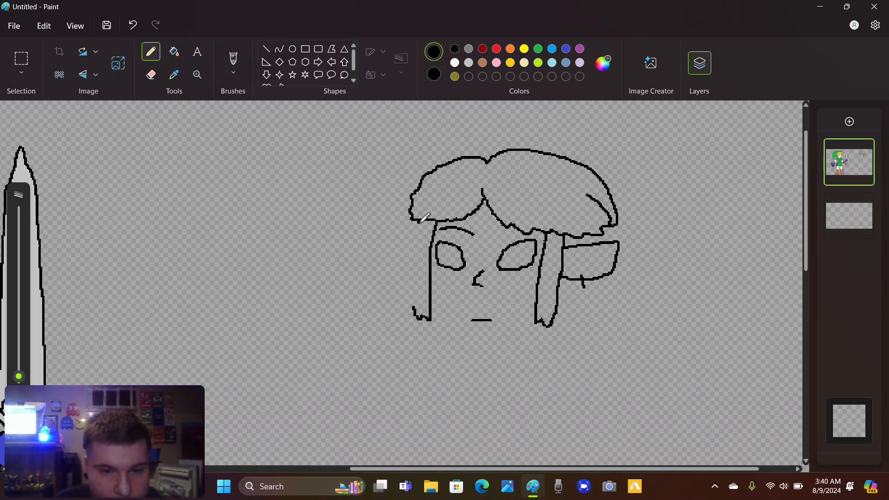
drag(420, 222, 414, 293)
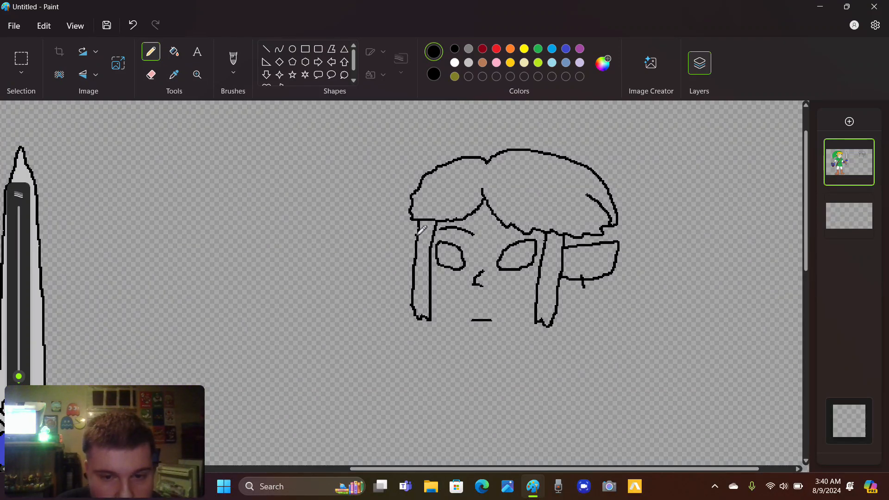
Draw a small pointed ear beside the hair lock near the smaller eye and a curved chin line joining both locks.
mouse_move(417, 233)
mouse_down()
mouse_move(392, 228)
mouse_move(412, 259)
mouse_up()
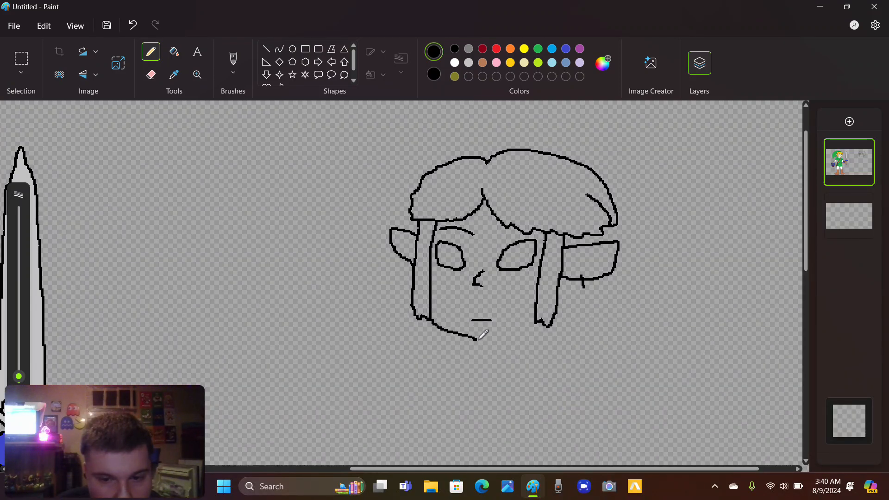
key(ctrl+z)
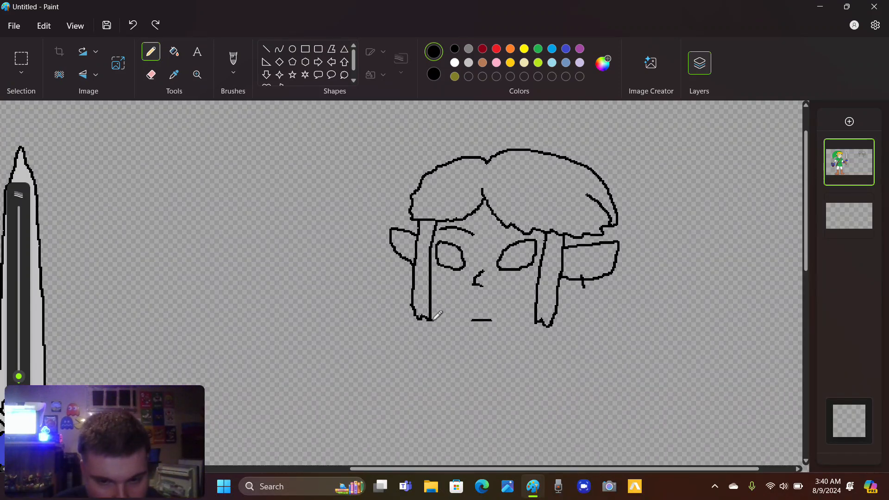
mouse_move(434, 320)
mouse_down()
mouse_move(484, 344)
mouse_move(510, 337)
mouse_up()
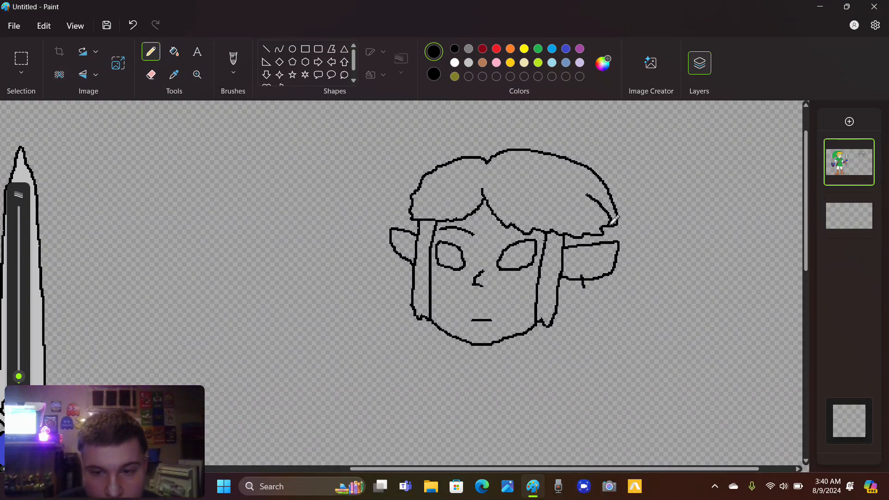
Outline the hair behind the larger ear and gather it into a small tie with a jagged-ended ponytail hanging below.
drag(610, 225, 610, 237)
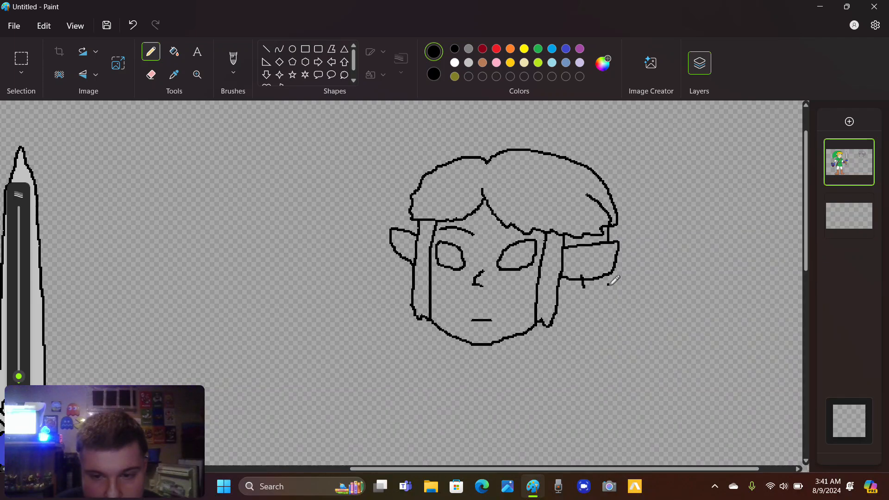
mouse_move(610, 274)
mouse_down()
mouse_move(593, 330)
mouse_move(554, 325)
mouse_up()
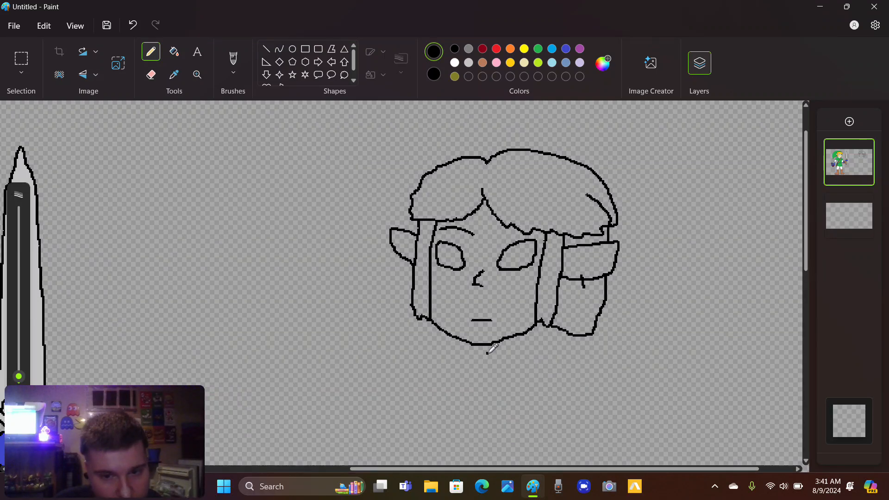
mouse_move(590, 330)
mouse_down()
mouse_move(586, 340)
mouse_move(604, 334)
mouse_move(602, 322)
mouse_move(635, 347)
mouse_move(638, 375)
mouse_move(615, 384)
mouse_move(594, 364)
mouse_move(592, 346)
mouse_up()
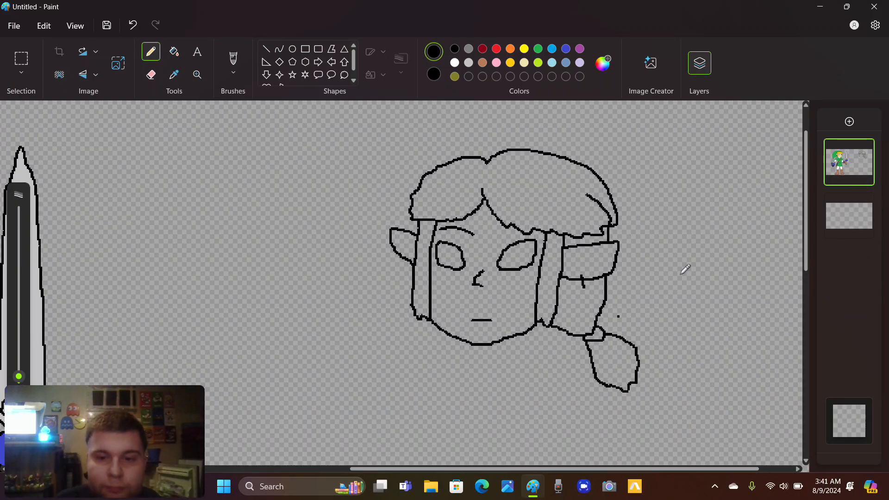
Outline a short sleeve below the ponytail side of the head and draw the torso's opposite side curving in to the waist and down the skirt.
drag(809, 157, 807, 225)
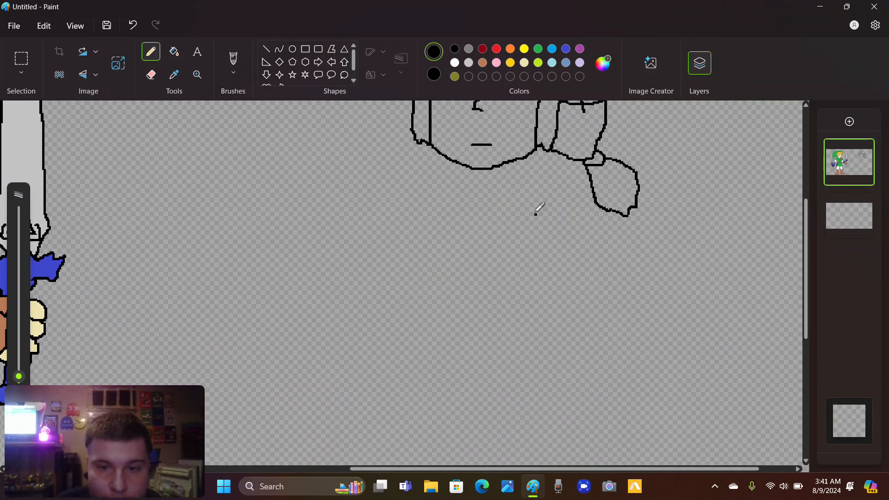
mouse_move(523, 195)
mouse_down()
mouse_move(528, 230)
mouse_move(546, 248)
mouse_move(592, 236)
mouse_move(584, 195)
mouse_move(550, 162)
mouse_up()
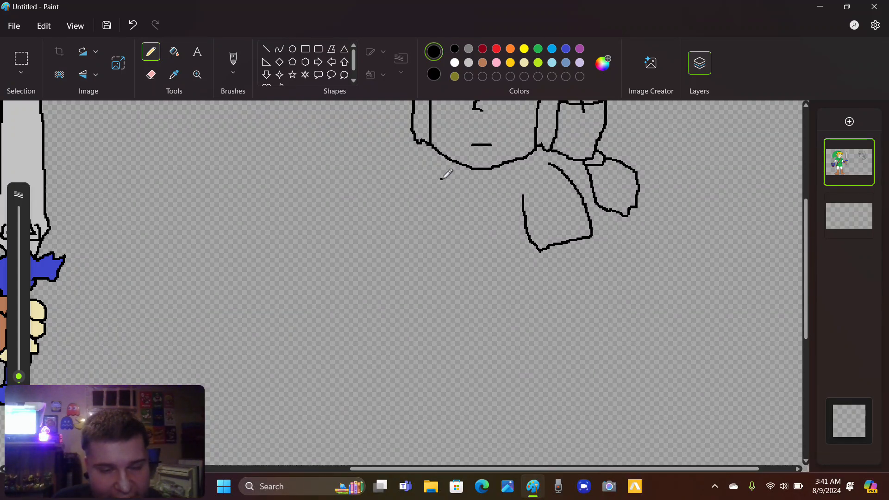
mouse_move(441, 178)
mouse_down()
mouse_move(434, 214)
mouse_move(444, 303)
mouse_up()
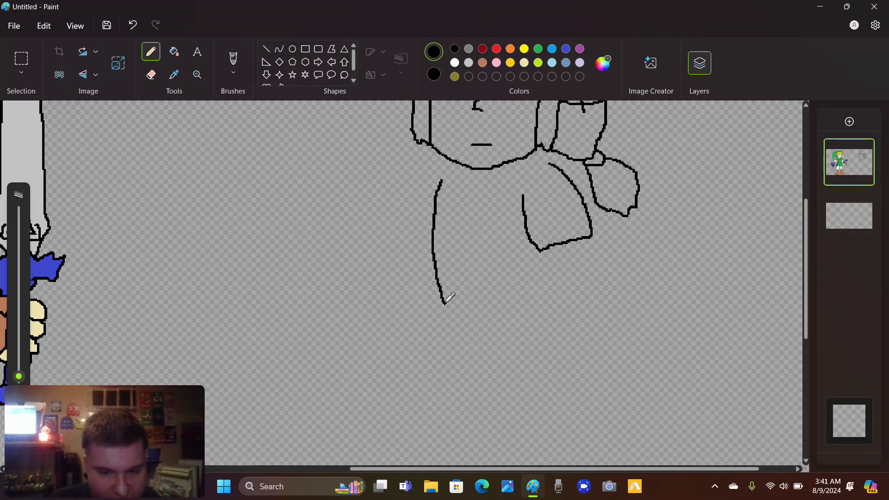
mouse_move(448, 469)
mouse_down()
mouse_move(304, 469)
mouse_move(377, 468)
mouse_up()
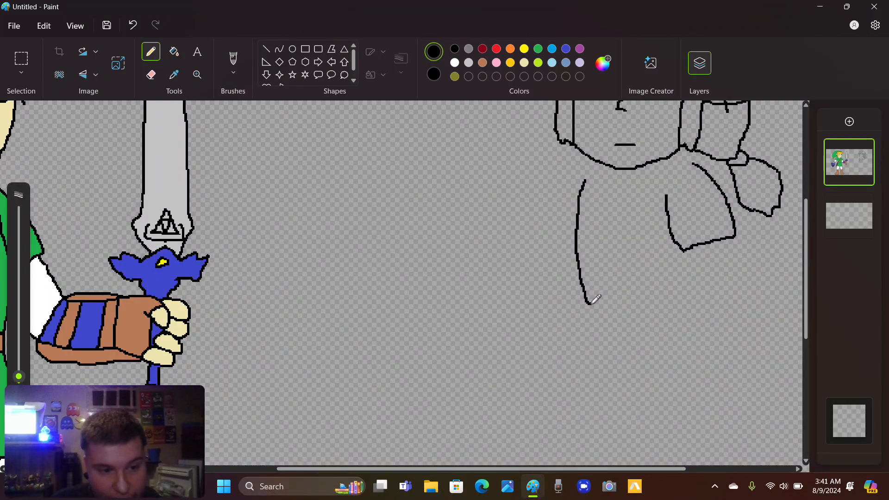
drag(591, 303, 593, 324)
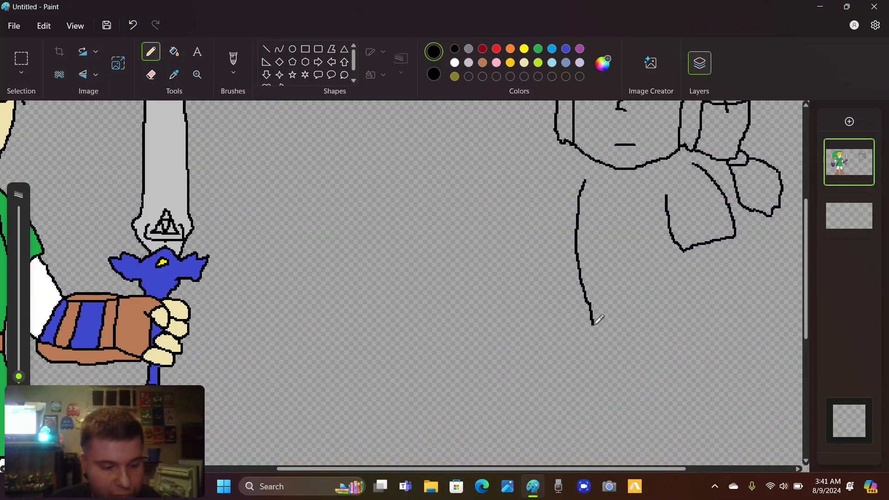
key(ctrl+z)
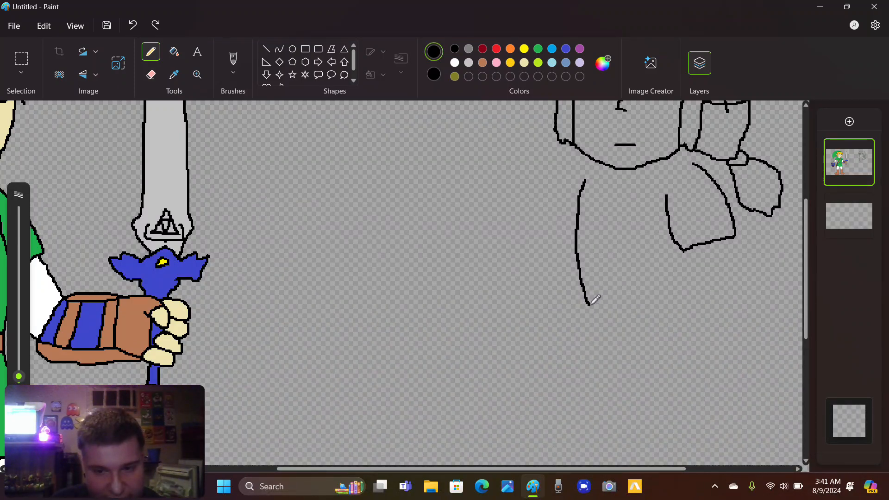
mouse_move(590, 303)
mouse_down()
mouse_move(600, 337)
mouse_move(589, 430)
mouse_up()
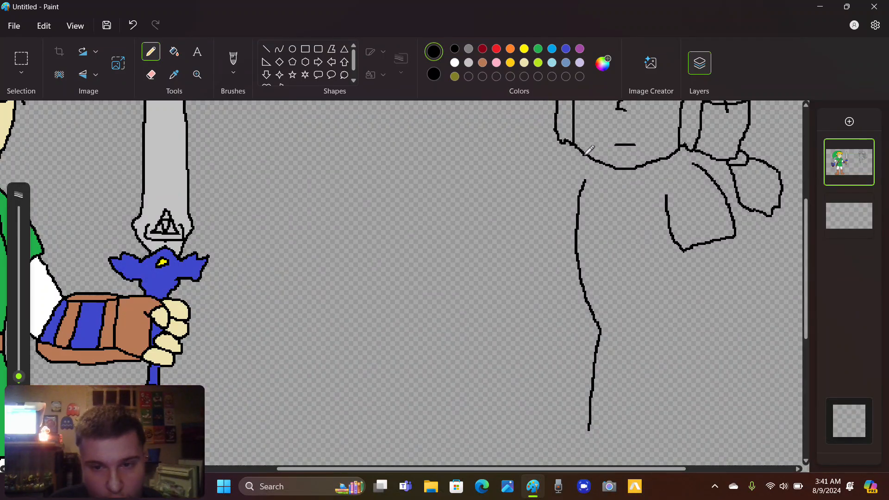
Draw the sleeve on the sword-facing shoulder and extend a bent arm line from it, ending in a small curl for the hand.
mouse_move(589, 151)
mouse_down()
mouse_move(564, 185)
mouse_move(552, 231)
mouse_move(575, 253)
mouse_up()
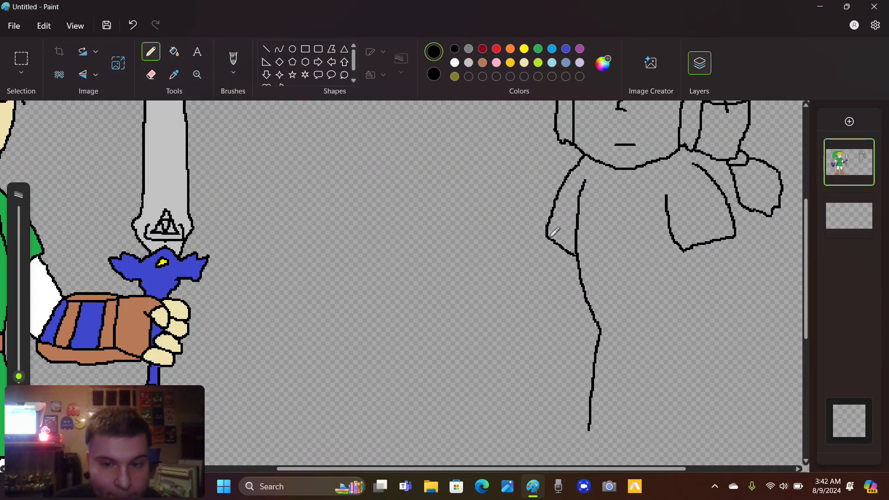
mouse_move(547, 237)
mouse_down()
mouse_move(524, 307)
mouse_move(449, 301)
mouse_move(439, 308)
mouse_move(457, 314)
mouse_up()
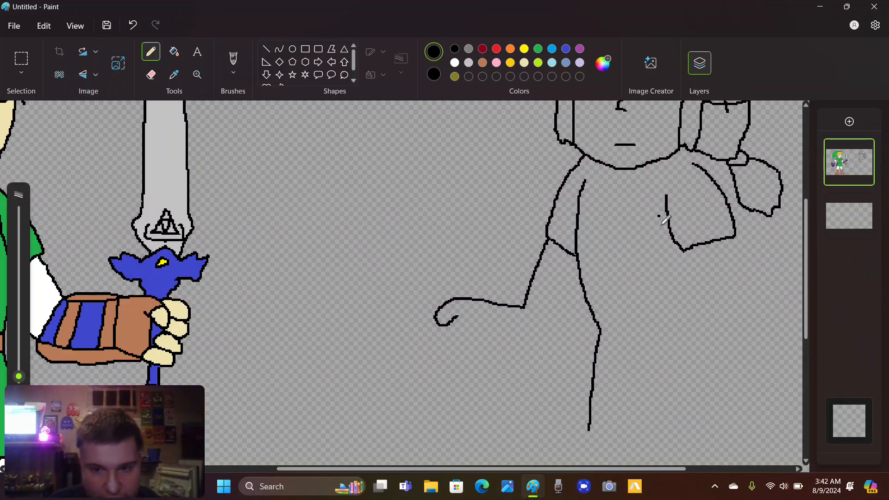
Outline a pointed shield beside the body below the ponytail and connect it to the near sleeve with two arm lines.
drag(687, 251, 697, 245)
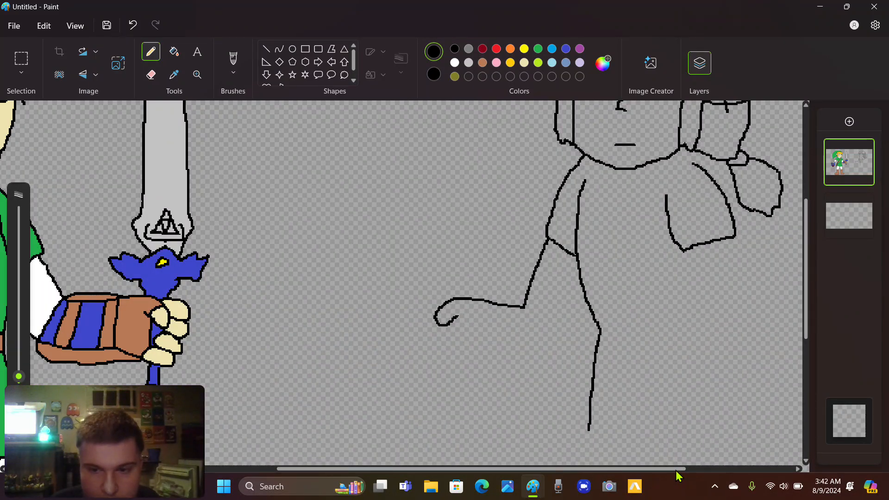
drag(677, 469, 727, 477)
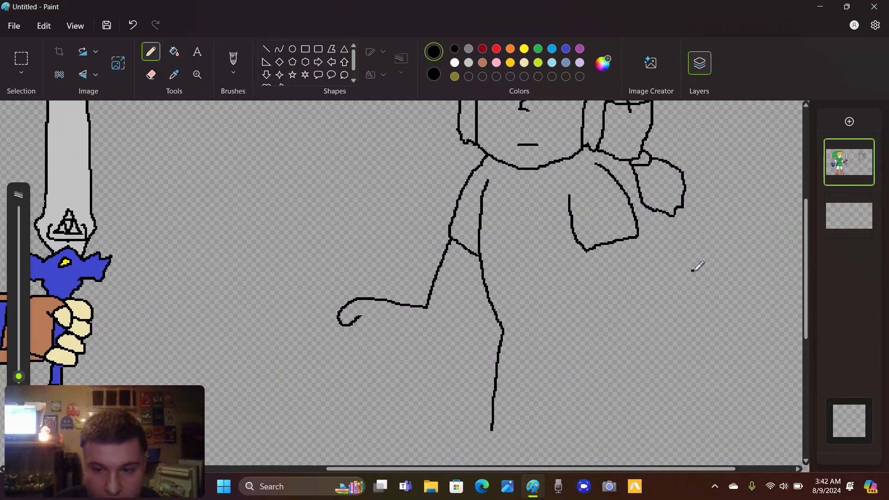
mouse_move(692, 271)
mouse_down()
mouse_move(640, 315)
mouse_move(644, 352)
mouse_move(671, 423)
mouse_move(735, 457)
mouse_move(770, 403)
mouse_move(768, 304)
mouse_move(765, 294)
mouse_move(727, 292)
mouse_move(693, 275)
mouse_up()
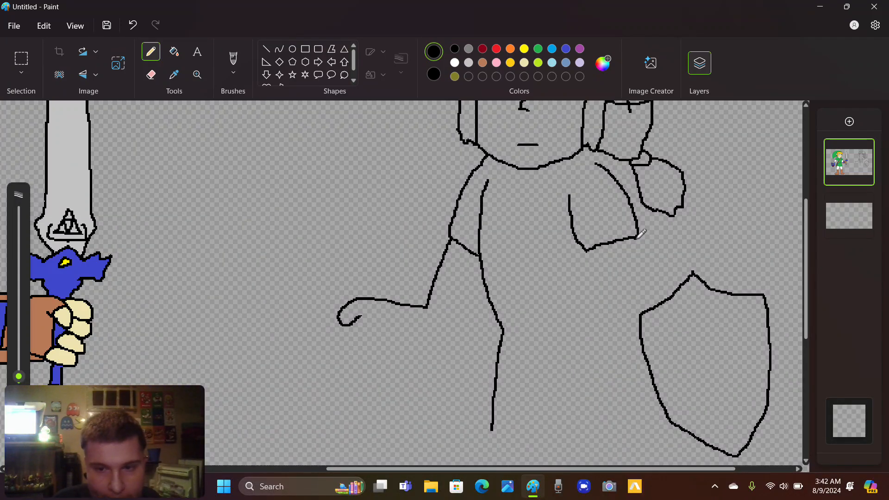
drag(639, 236, 679, 282)
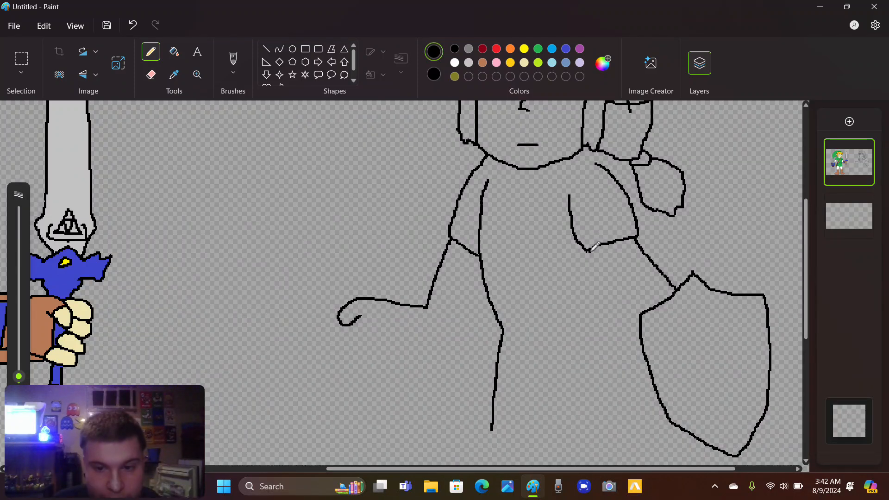
drag(590, 251, 641, 315)
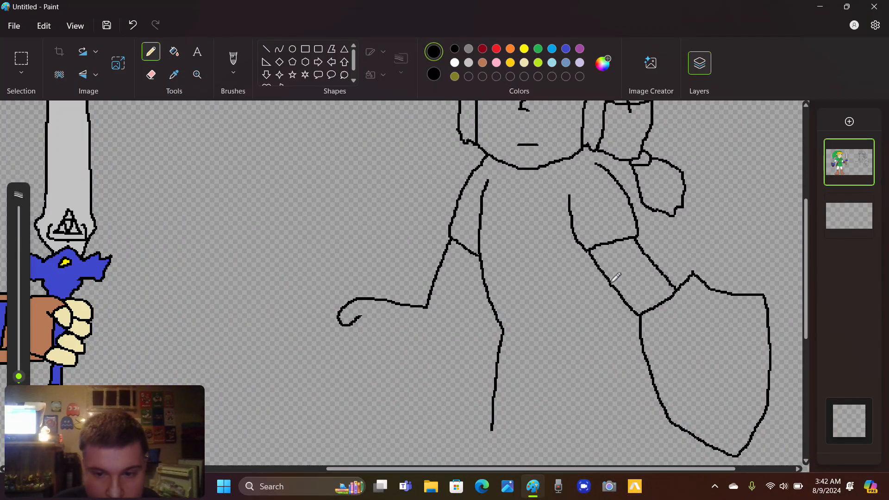
Draw the torso's shield-side edge from the arm down to a curved skirt hem and erase the overshoot at the hem corner.
mouse_move(610, 284)
mouse_down()
mouse_move(605, 340)
mouse_move(625, 436)
mouse_move(571, 449)
mouse_move(494, 434)
mouse_up()
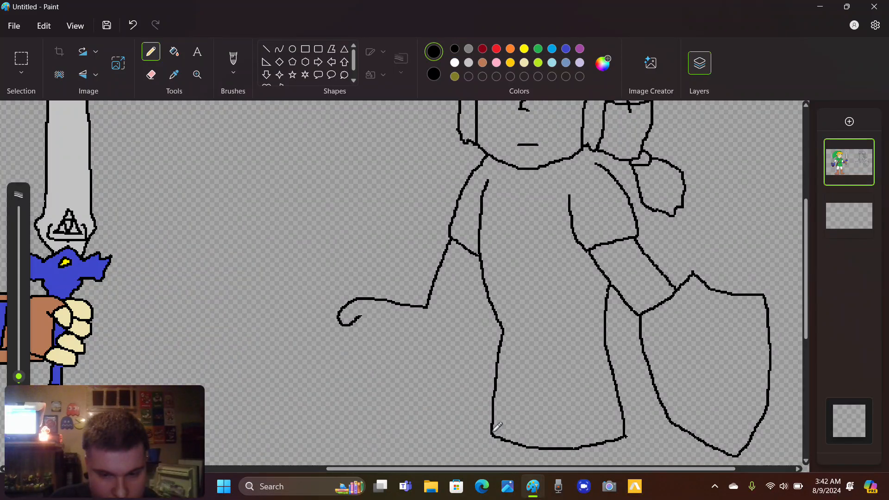
click(150, 75)
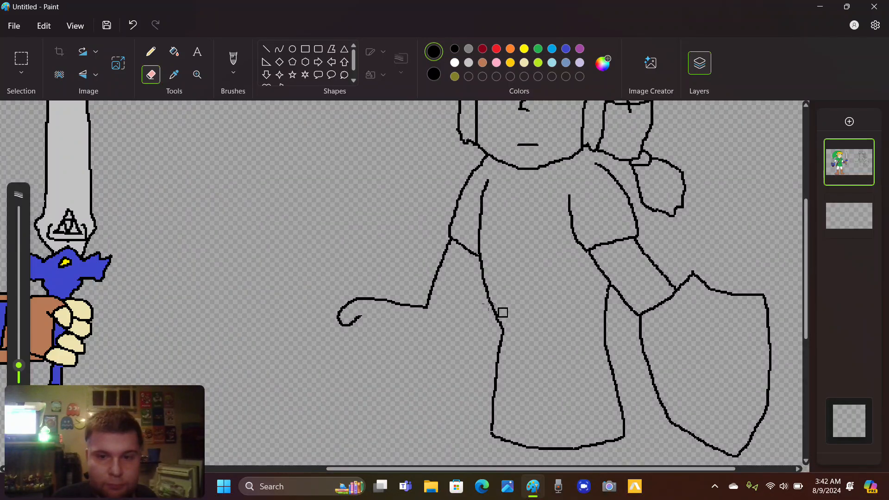
click(151, 55)
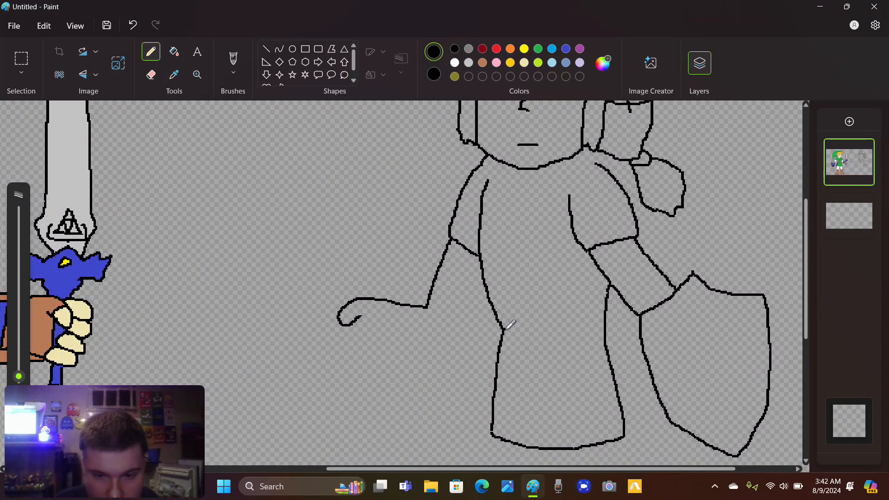
Draw a belt across the waist with a square buckle at its middle, and clean up the buckle's lower edge.
mouse_move(503, 329)
mouse_down()
mouse_move(605, 330)
mouse_move(606, 348)
mouse_move(509, 352)
mouse_up()
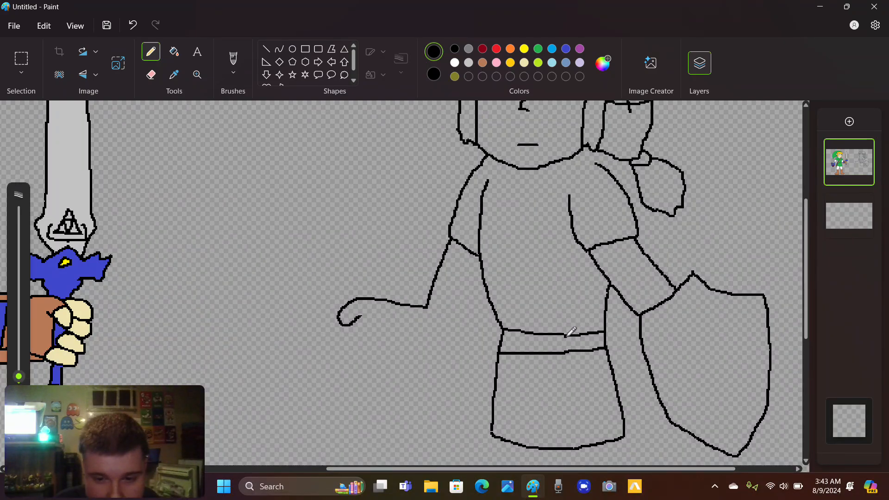
drag(566, 334, 566, 351)
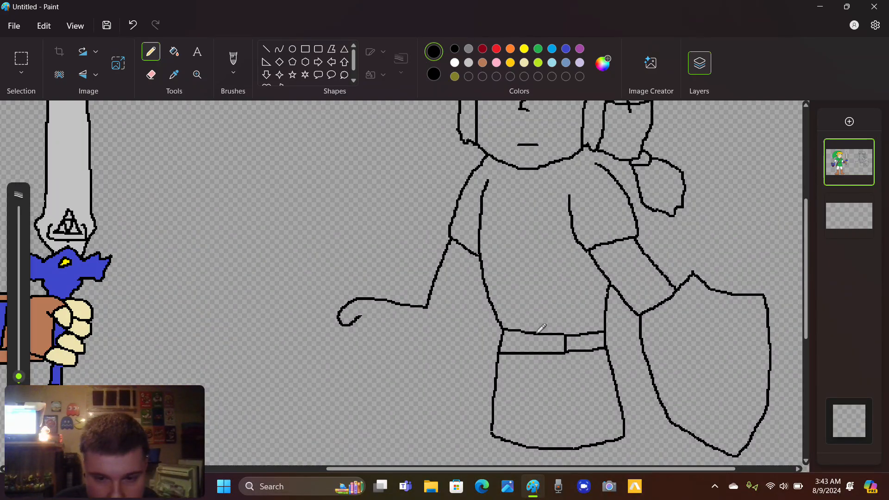
drag(536, 335, 537, 354)
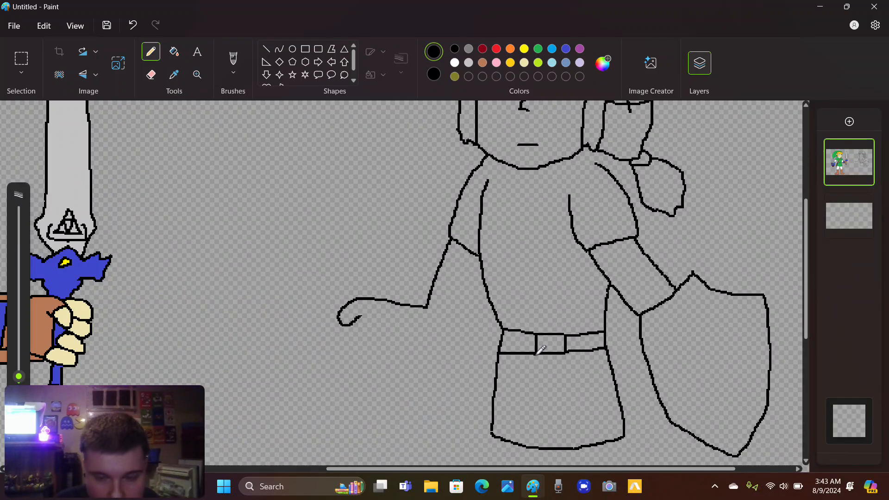
click(151, 74)
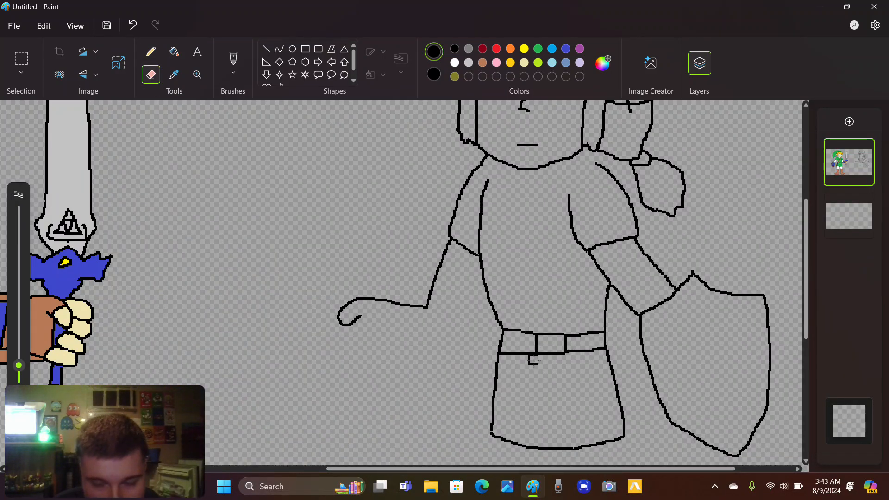
click(153, 55)
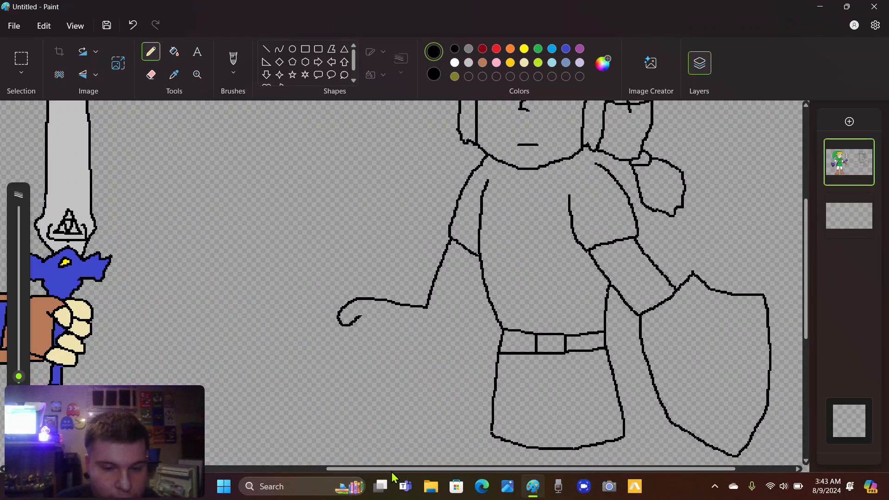
mouse_move(395, 468)
mouse_down()
mouse_move(282, 469)
mouse_move(408, 469)
mouse_up()
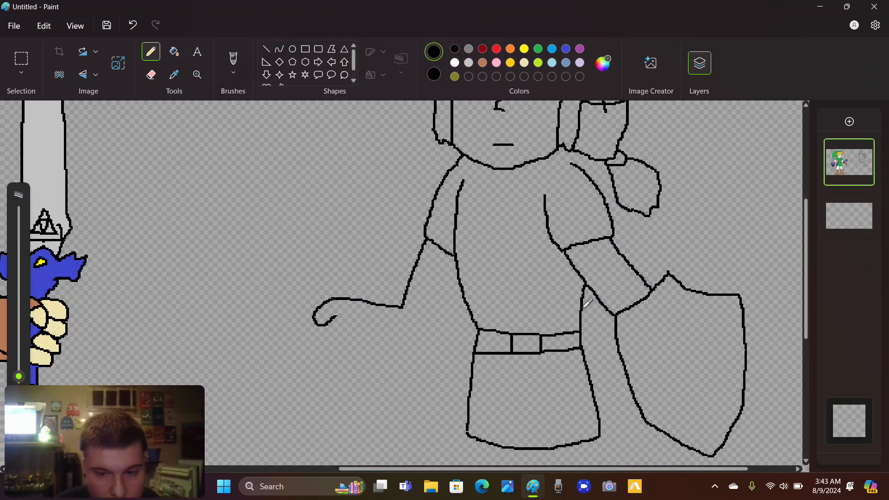
Draw a wide diagonal strap across the chest from the sword-side shoulder to the belt, with a square buckle partway down.
drag(582, 308, 543, 277)
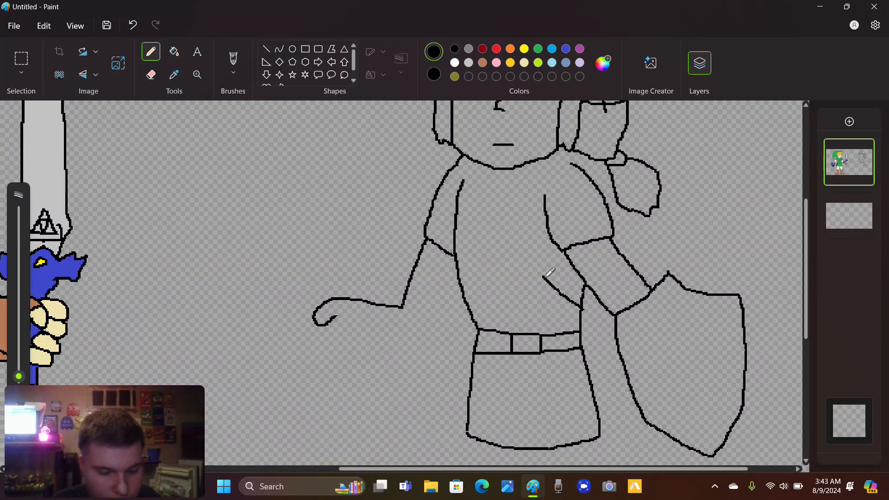
key(ctrl+z)
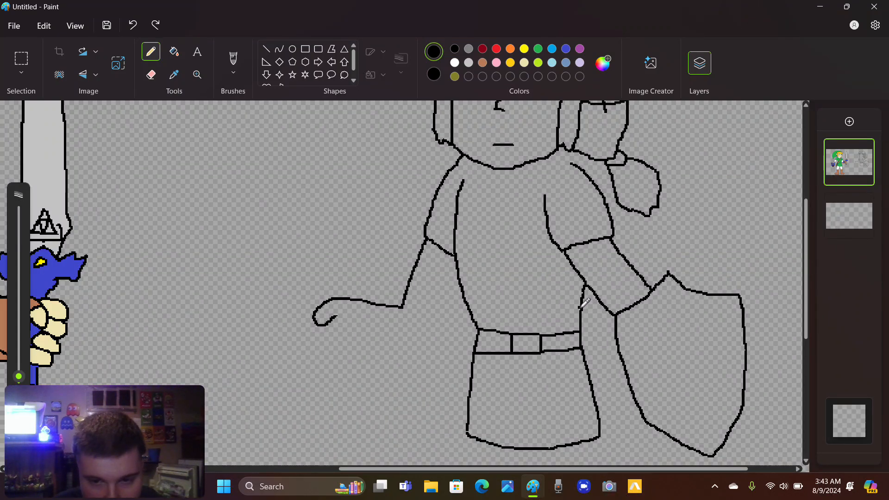
mouse_move(580, 307)
mouse_down()
mouse_move(531, 256)
mouse_move(488, 166)
mouse_up()
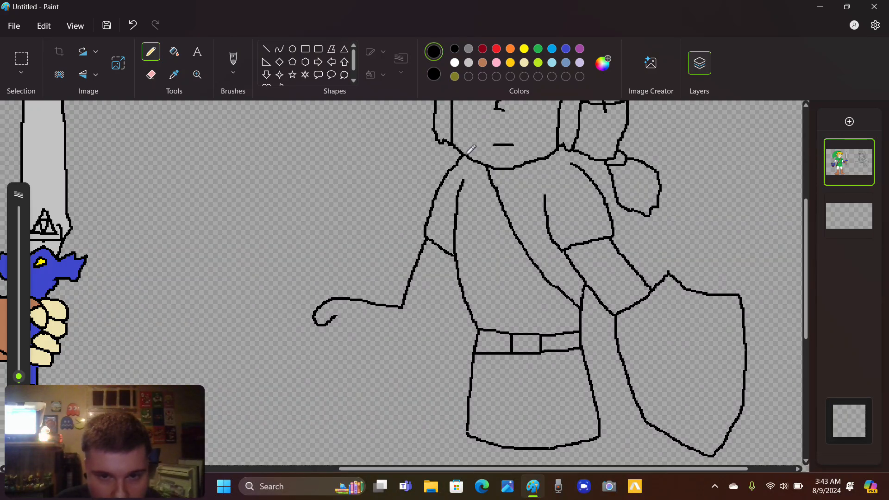
mouse_move(465, 155)
mouse_down()
mouse_move(477, 220)
mouse_move(566, 330)
mouse_up()
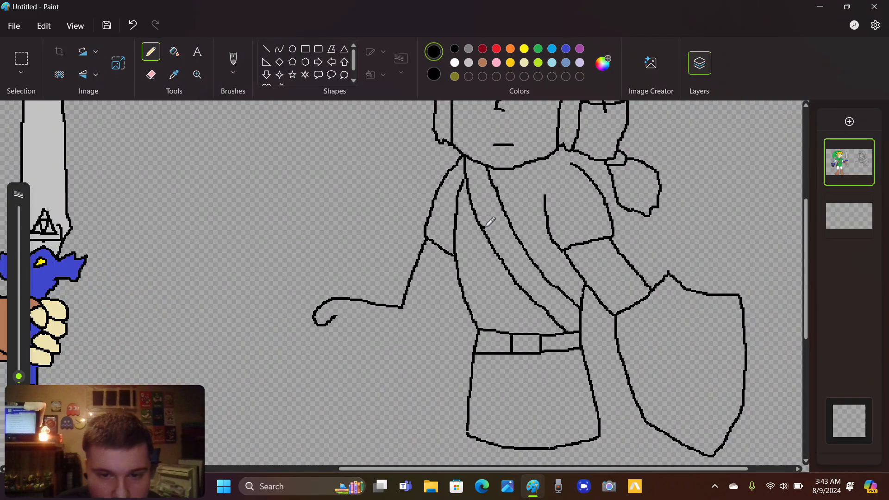
drag(484, 227, 505, 214)
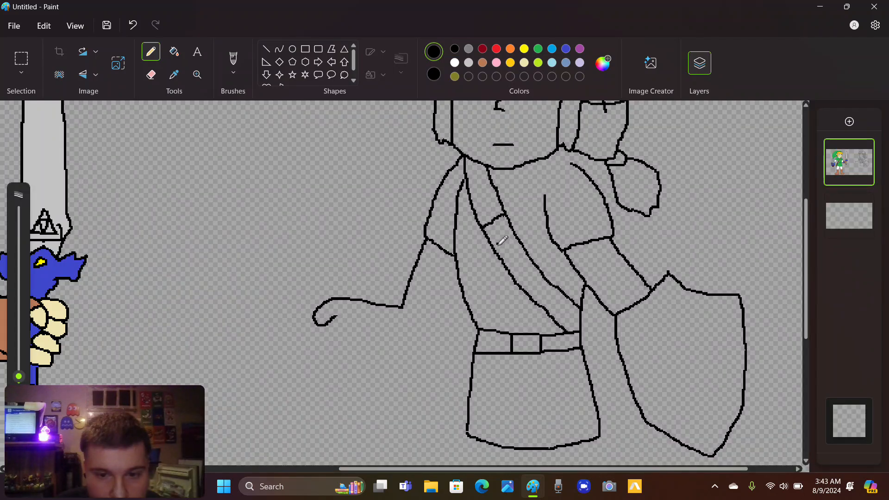
drag(497, 250, 511, 242)
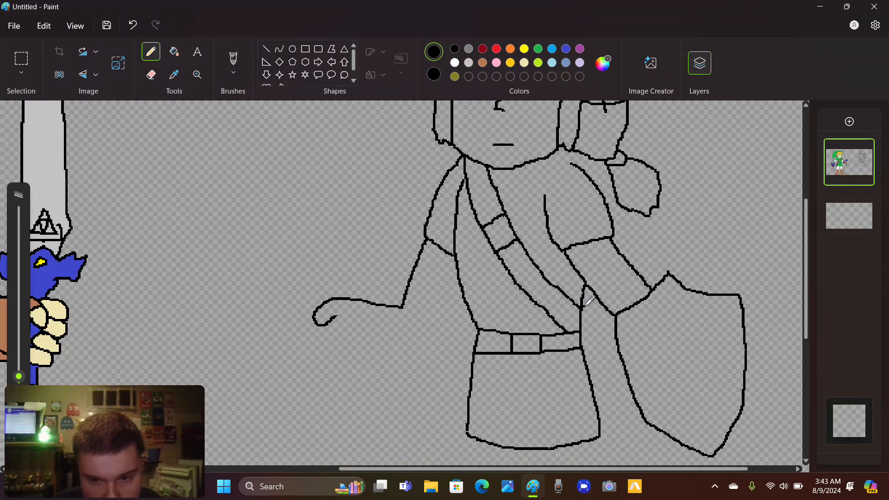
Outline the narrow scabbard hanging between the hip and the shield, with a second edge beneath the forearm.
mouse_move(587, 306)
mouse_down()
mouse_move(615, 379)
mouse_move(613, 399)
mouse_move(598, 397)
mouse_up()
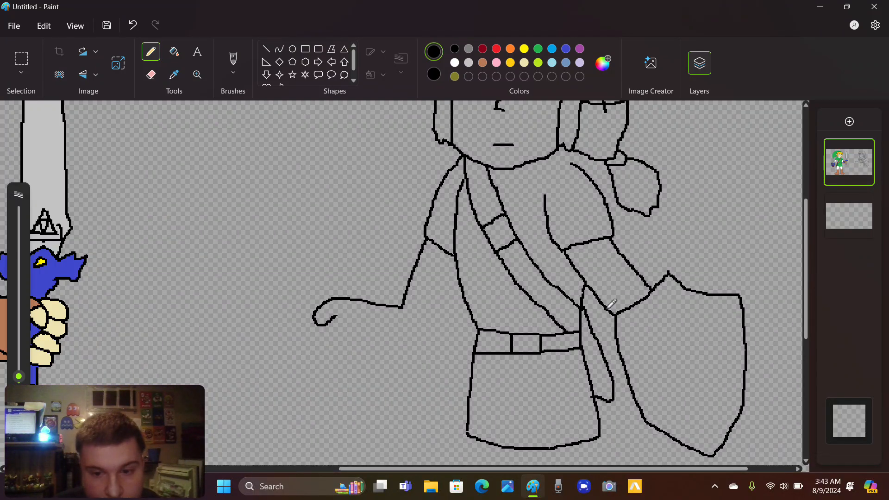
drag(607, 308, 604, 359)
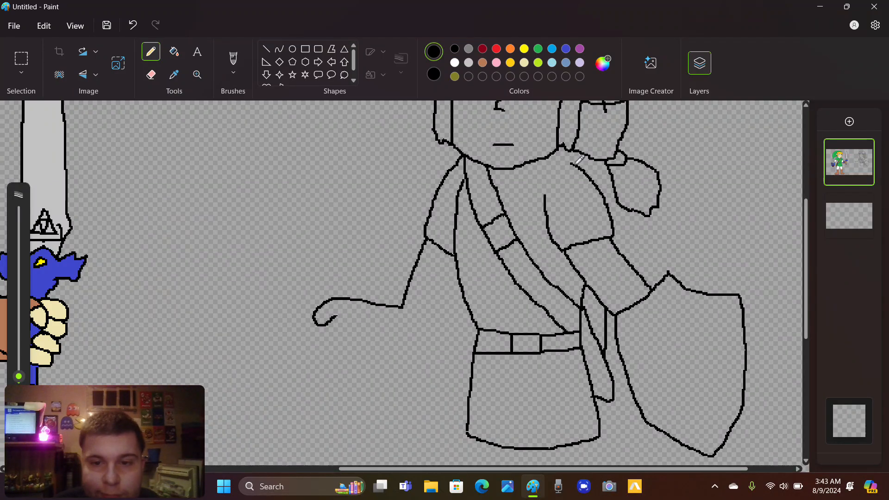
Join the shield-side shoulder line to the neck and draw the scabbard's top and fittings between that shoulder and the ponytail.
drag(560, 146, 571, 161)
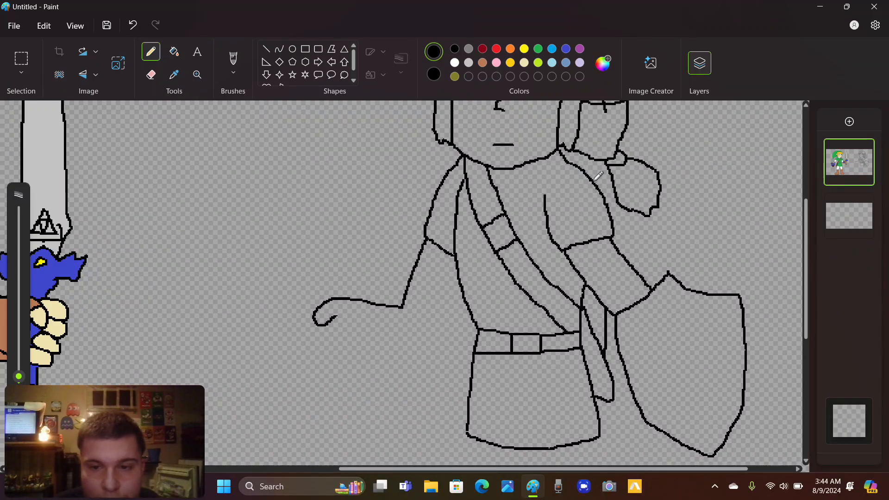
mouse_move(594, 180)
mouse_down()
mouse_move(614, 185)
mouse_move(612, 211)
mouse_up()
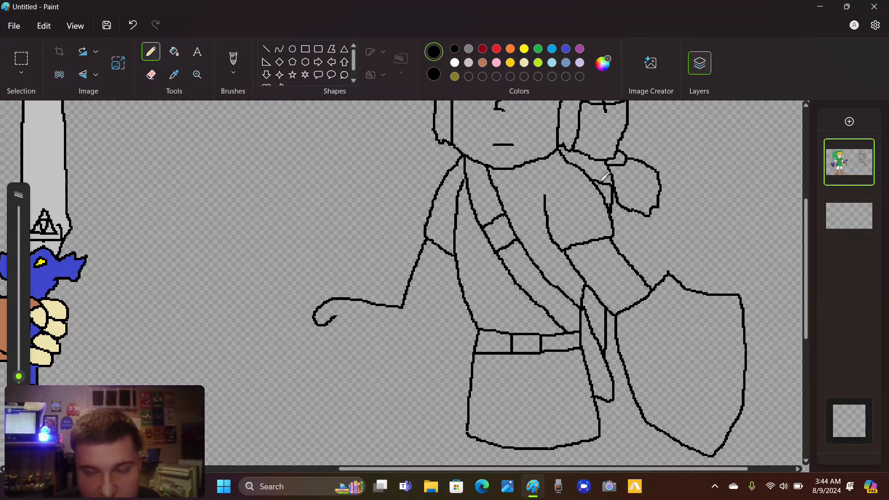
mouse_move(585, 170)
mouse_down()
mouse_move(602, 180)
mouse_move(607, 162)
mouse_up()
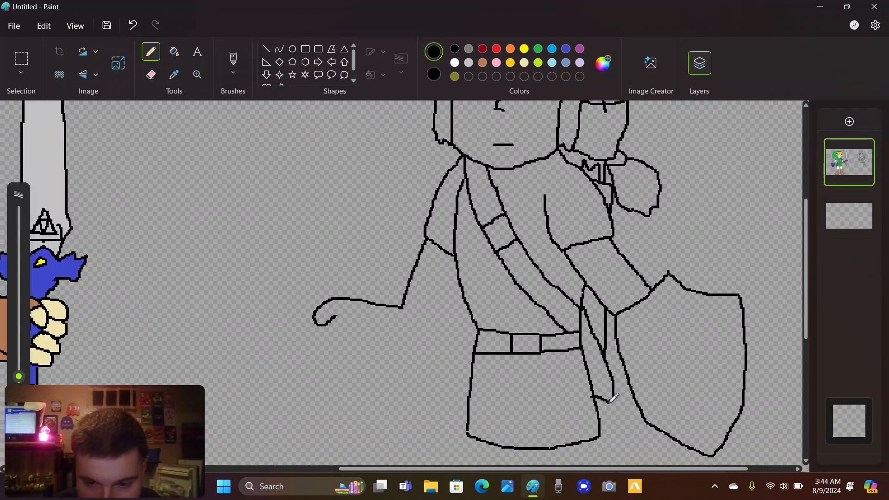
Add the scabbard's pointed tip beside the skirt and draw a curved neckline from the shield-side shoulder to the strap.
mouse_move(609, 402)
mouse_down()
mouse_move(623, 430)
mouse_move(604, 425)
mouse_up()
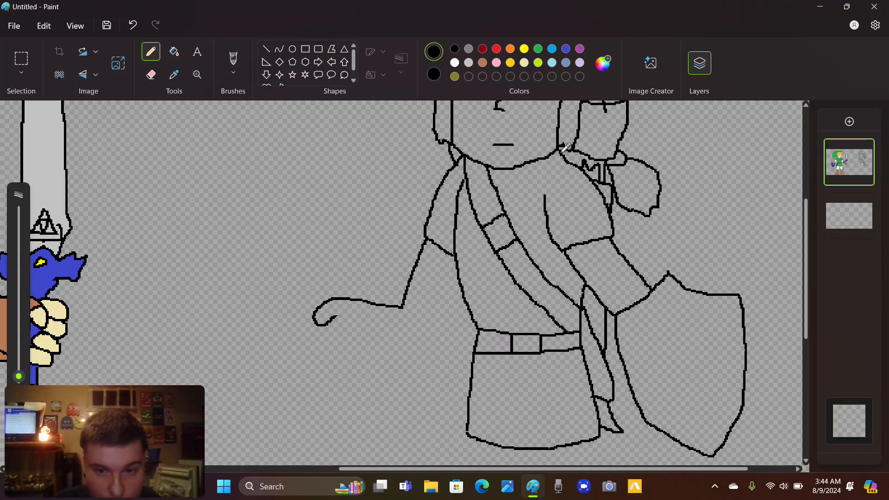
mouse_move(561, 153)
mouse_down()
mouse_move(531, 188)
mouse_move(504, 199)
mouse_up()
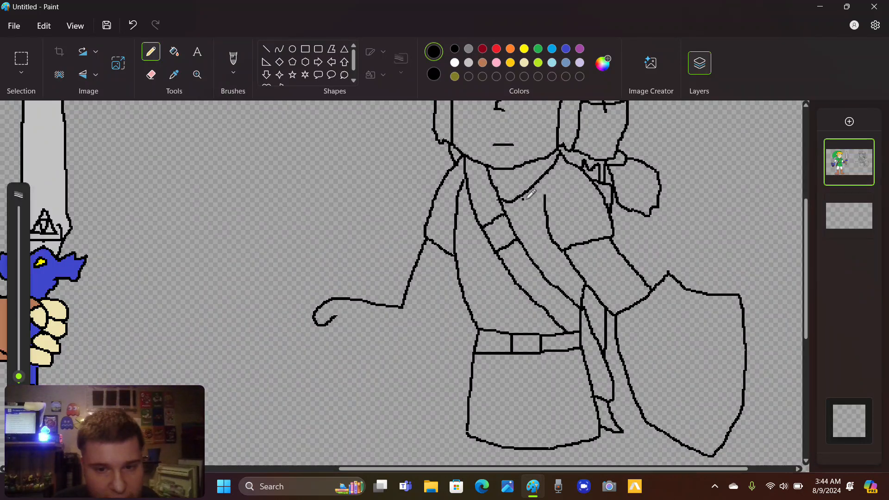
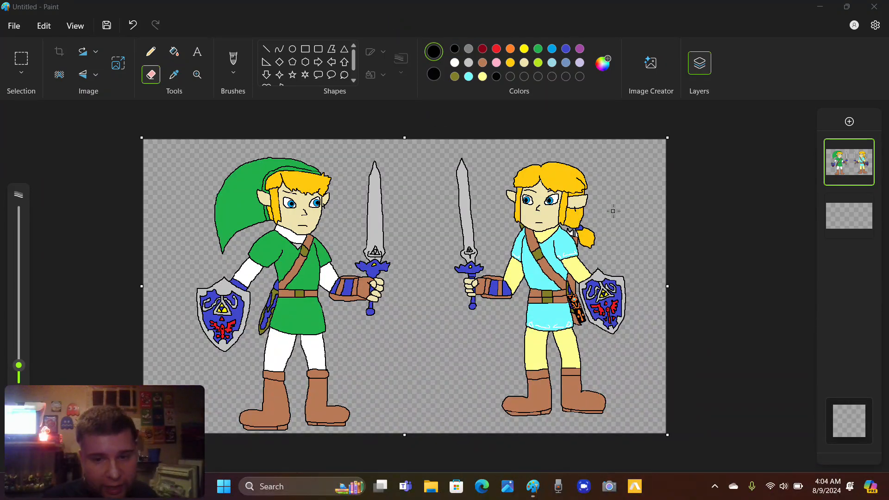
On the empty layer below the characters, draw a solid green rectangle as ground across the canvas's full width behind the boots.
ctrl+scroll(623, 222, up, 5)
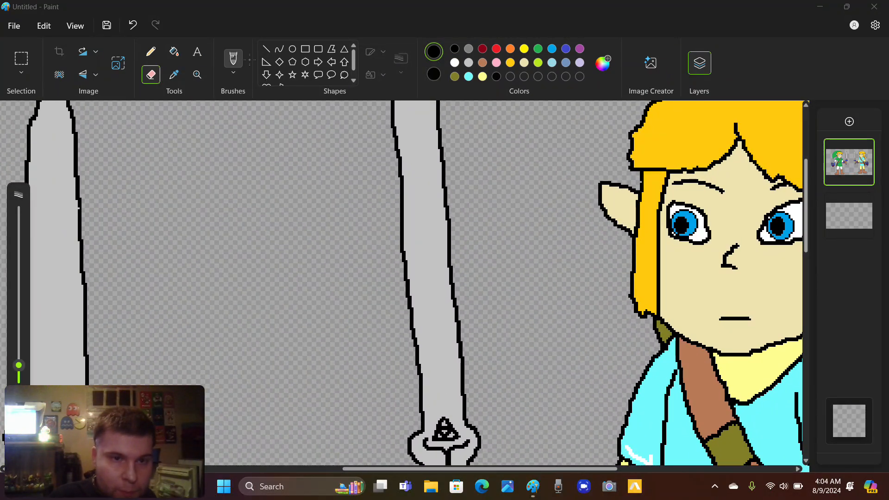
click(305, 49)
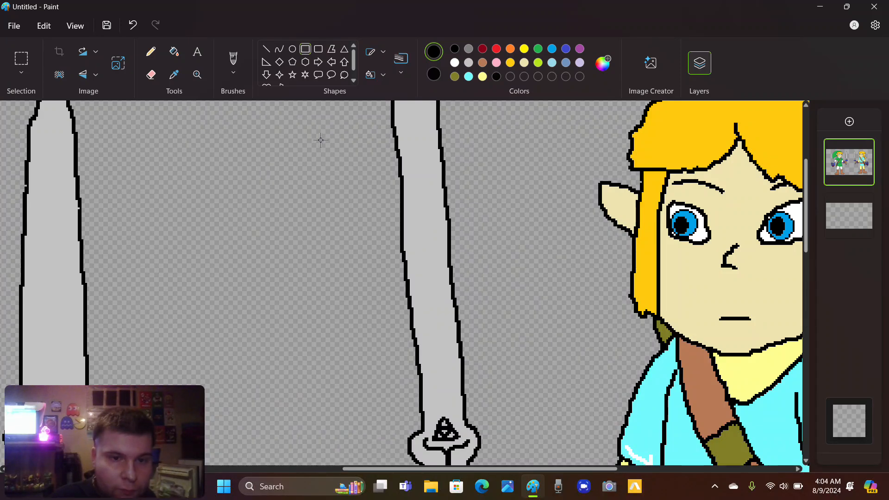
click(538, 50)
right_click(539, 49)
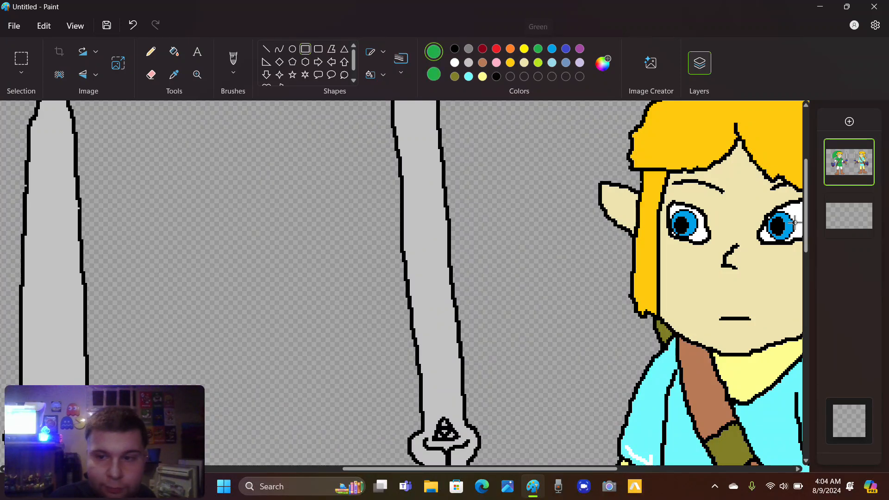
drag(810, 177, 808, 242)
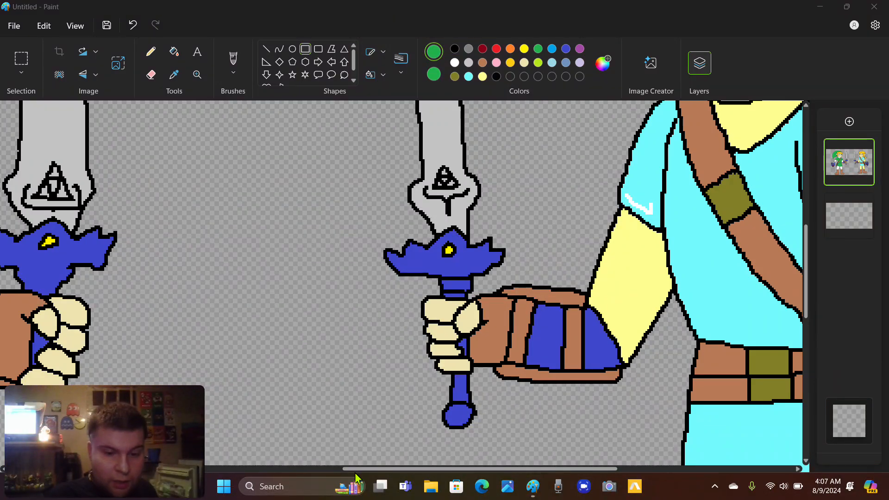
drag(356, 469, 475, 477)
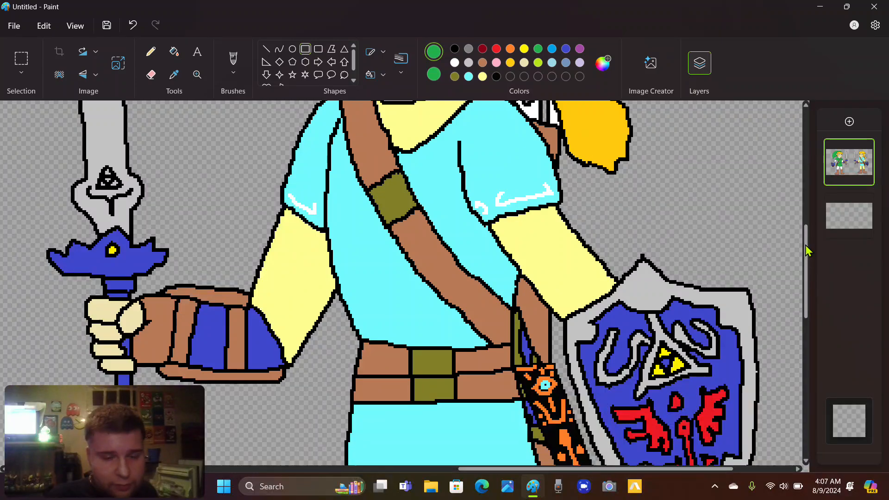
drag(806, 249, 791, 296)
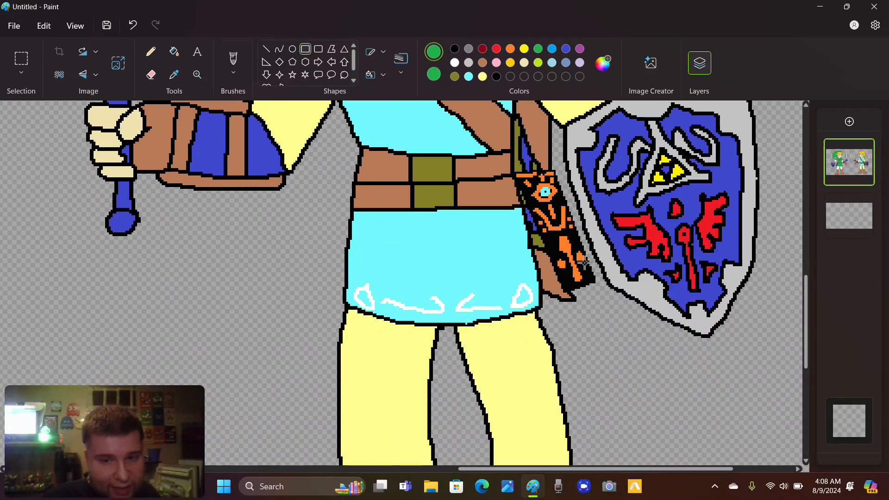
scroll(614, 356, down, 4)
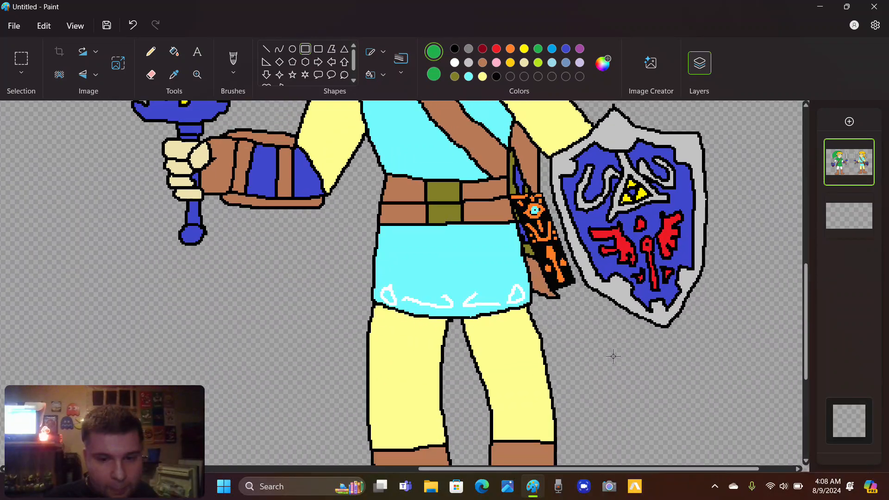
scroll(613, 356, down, 5)
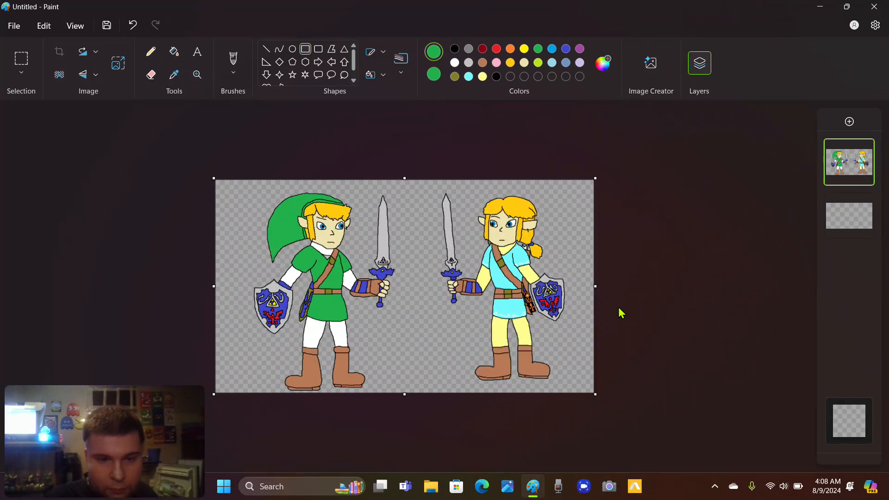
click(834, 218)
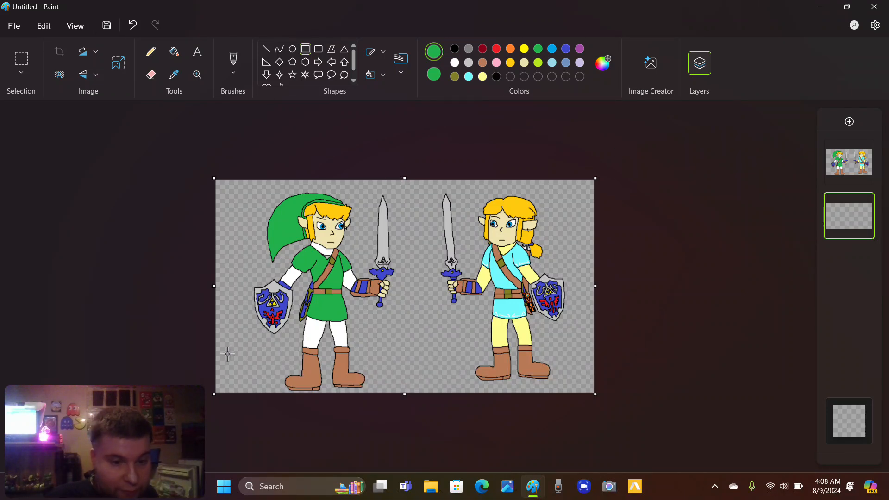
drag(227, 353, 657, 428)
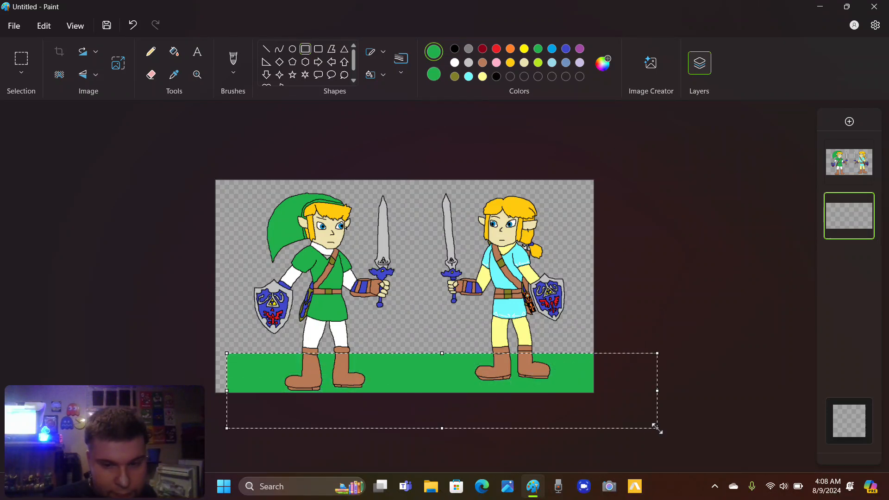
drag(437, 365, 406, 368)
click(420, 320)
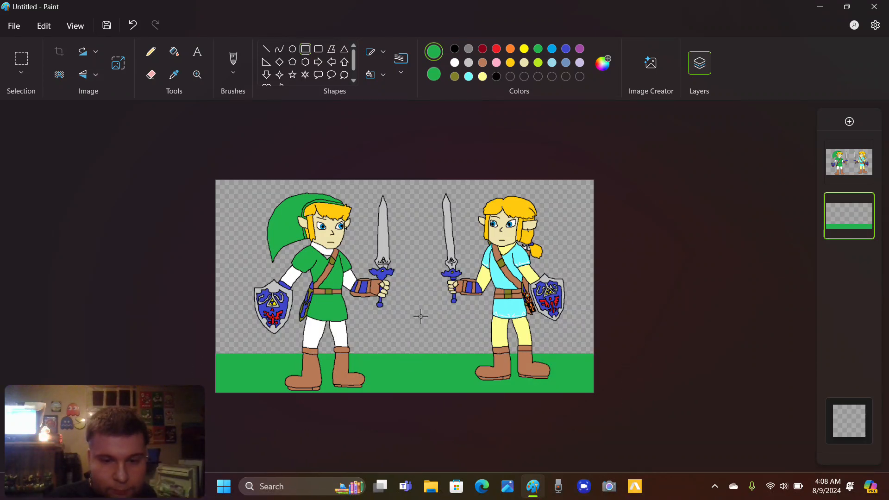
Add a new layer beneath the ground layer and draw a wide solid gray rectangle on it behind the two characters.
click(849, 122)
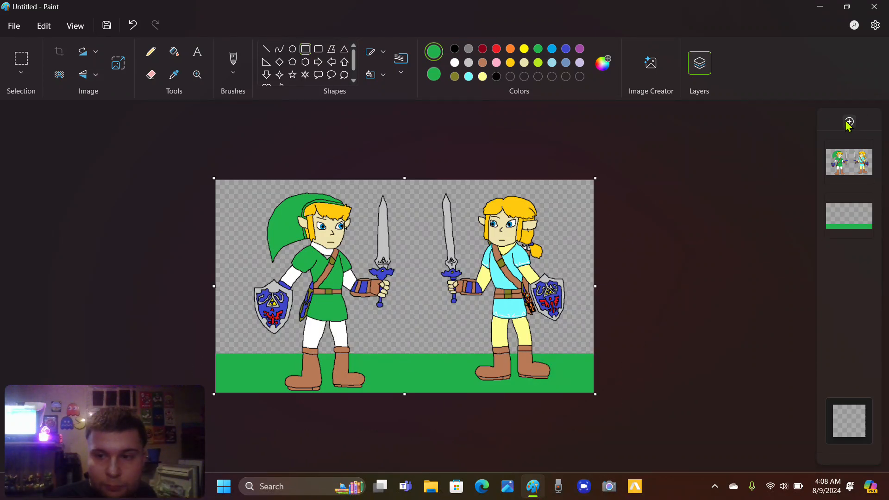
drag(847, 210, 846, 301)
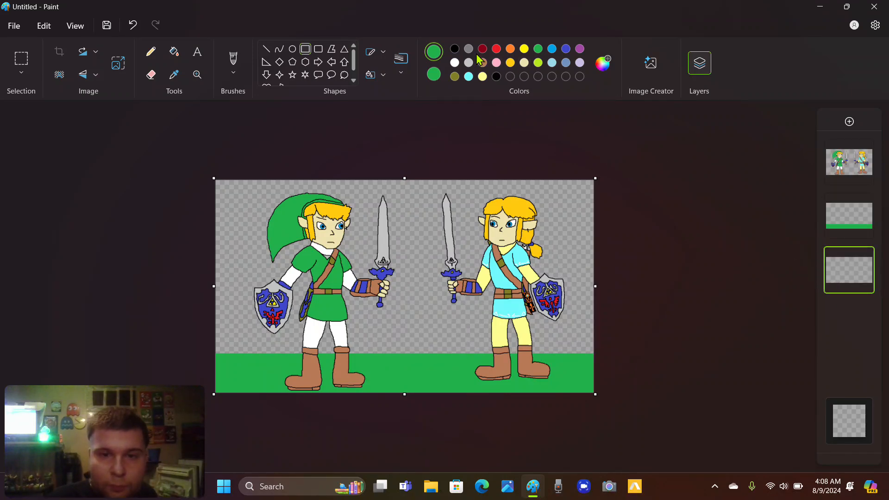
click(470, 49)
right_click(469, 49)
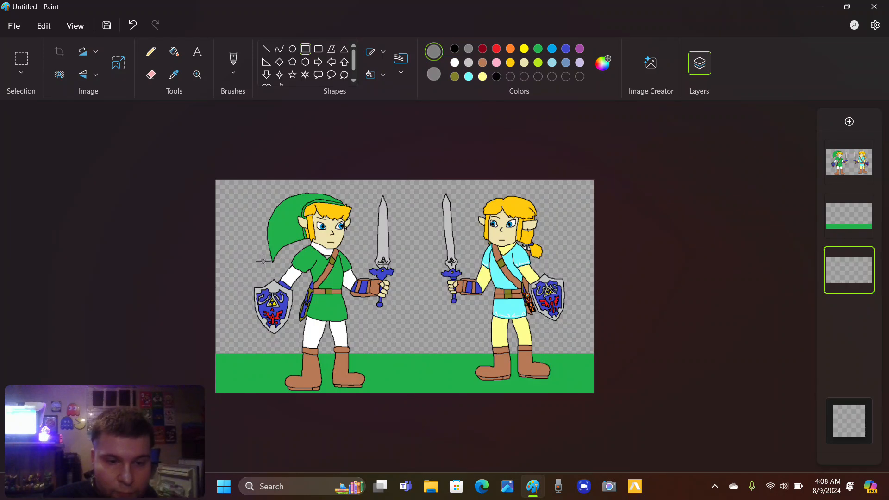
drag(263, 261, 540, 378)
click(428, 202)
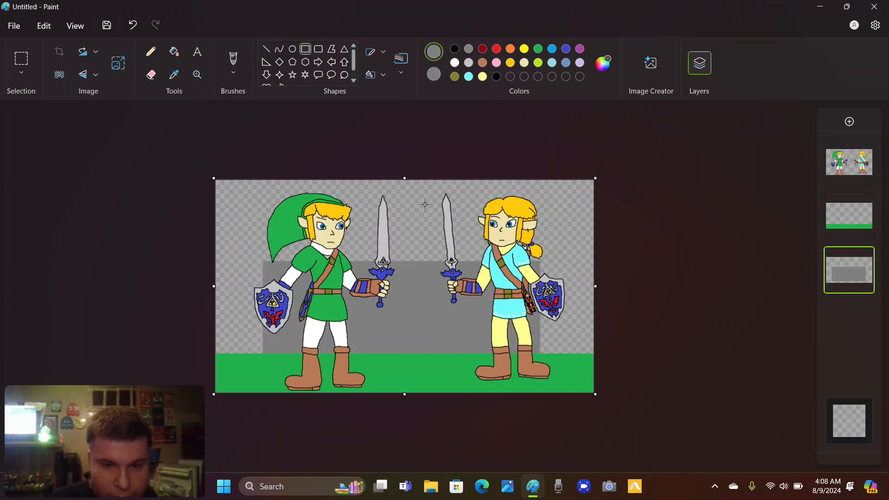
Try a tall narrow gray rectangle between the two swords and move it off the canvas.
drag(391, 261, 431, 174)
drag(414, 222, 690, 224)
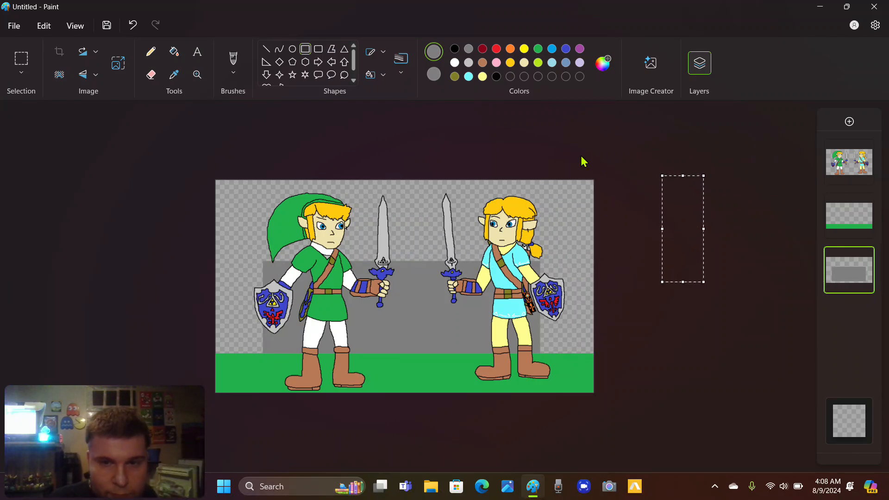
click(539, 50)
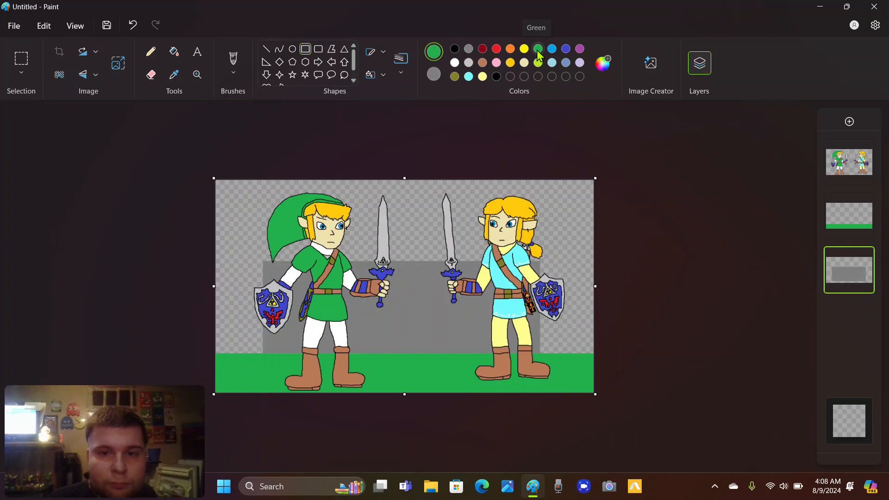
right_click(538, 54)
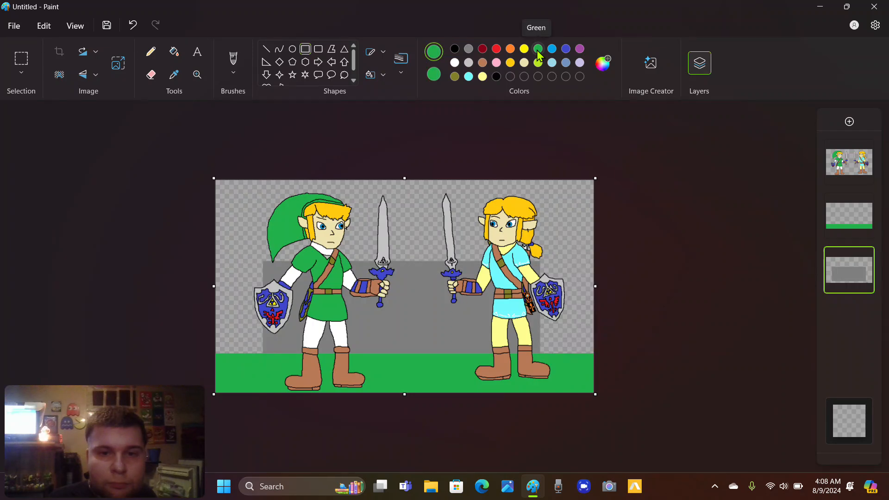
click(344, 49)
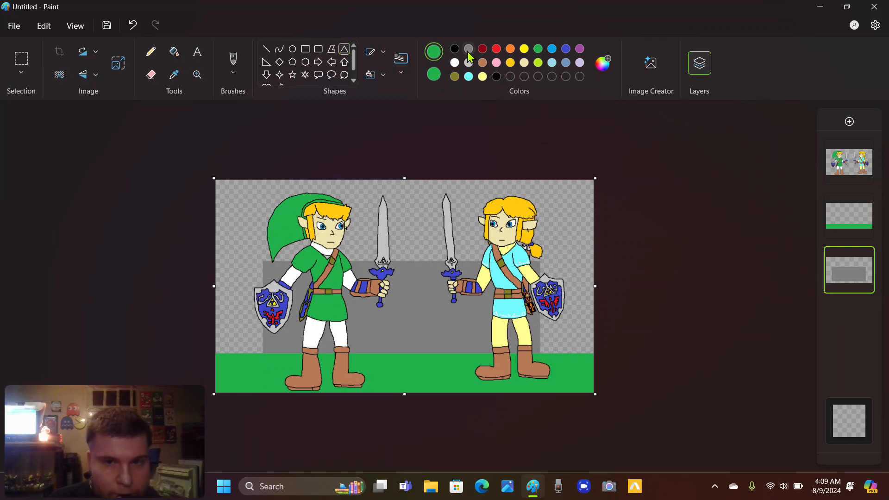
click(469, 50)
right_click(468, 49)
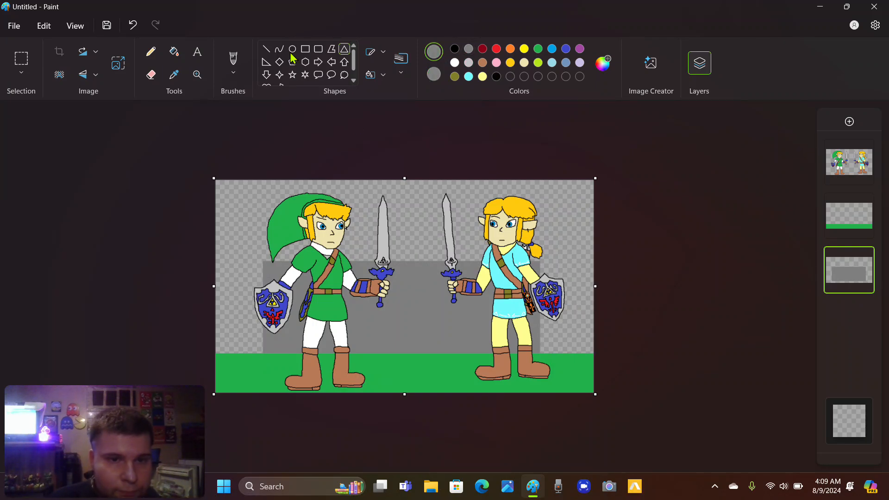
click(305, 52)
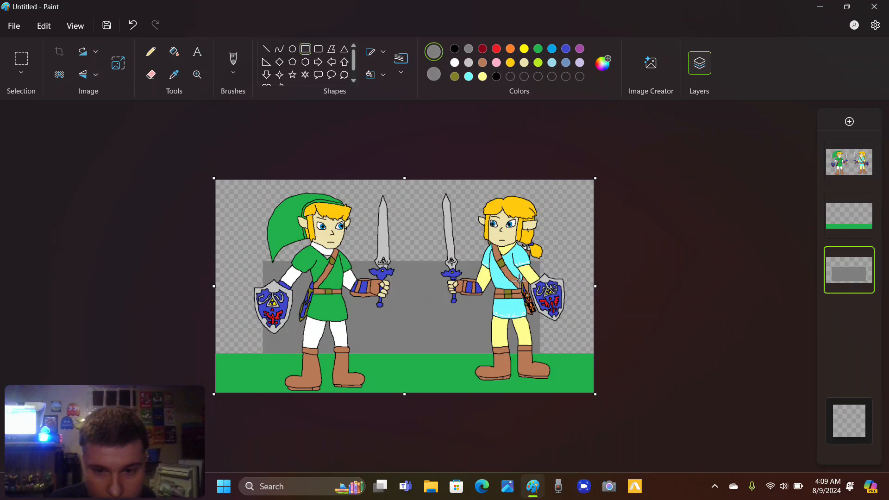
Draw a gray rectangle behind the blue-clad swordsman's shield and move the gray section behind the green-clad swordsman off the canvas.
drag(539, 280, 588, 367)
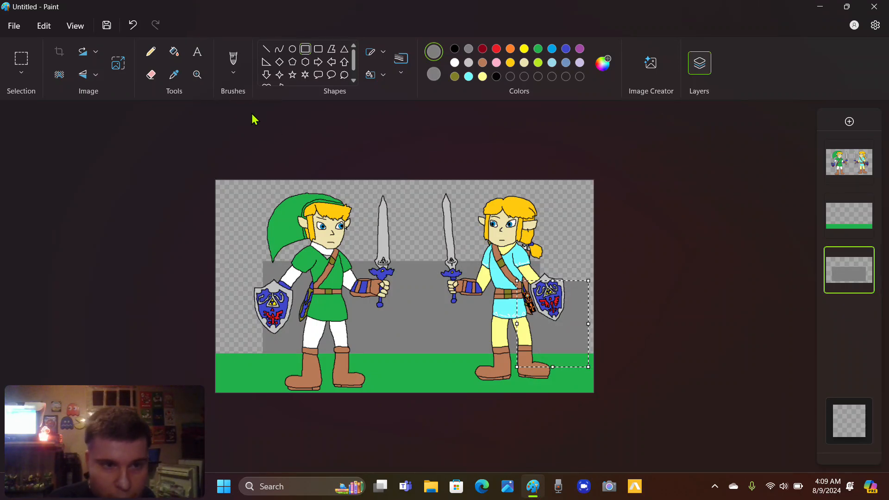
click(21, 58)
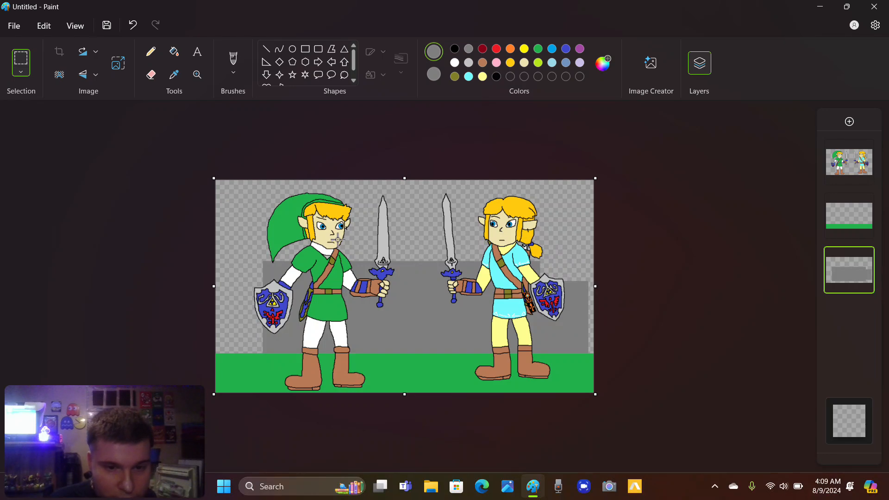
drag(349, 237, 250, 440)
drag(314, 305, 95, 272)
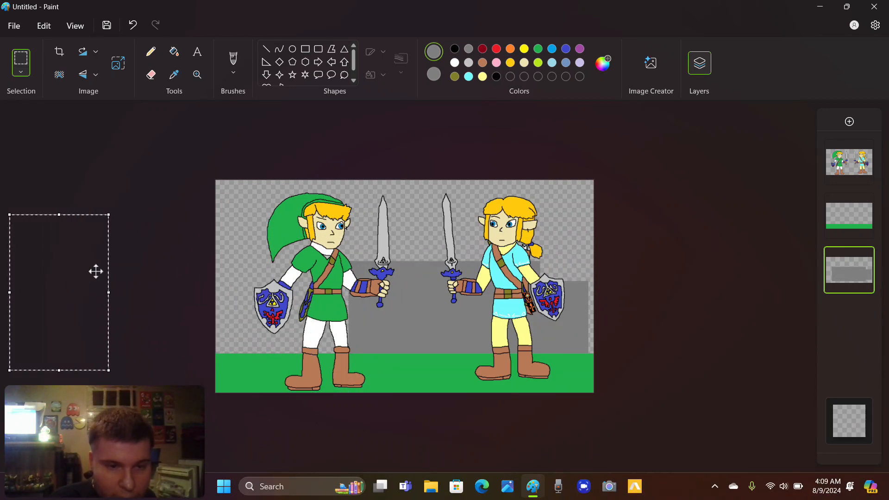
click(164, 203)
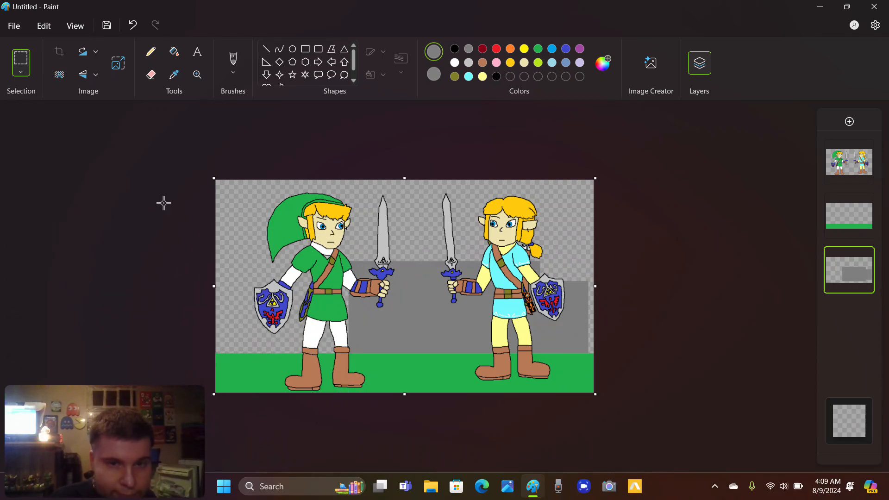
Draw a lower solid gray rectangle behind the green-clad swordsman's waist and legs and a tall gray tower rising between the two swords.
click(307, 51)
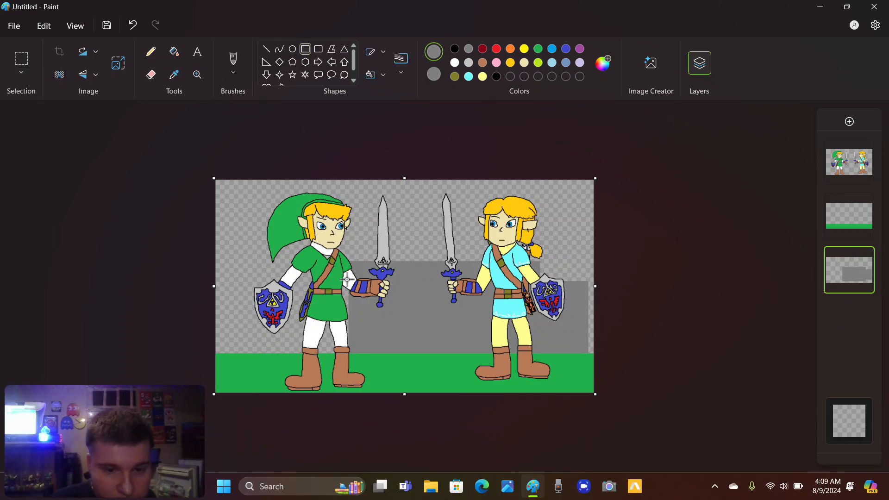
drag(356, 289, 262, 368)
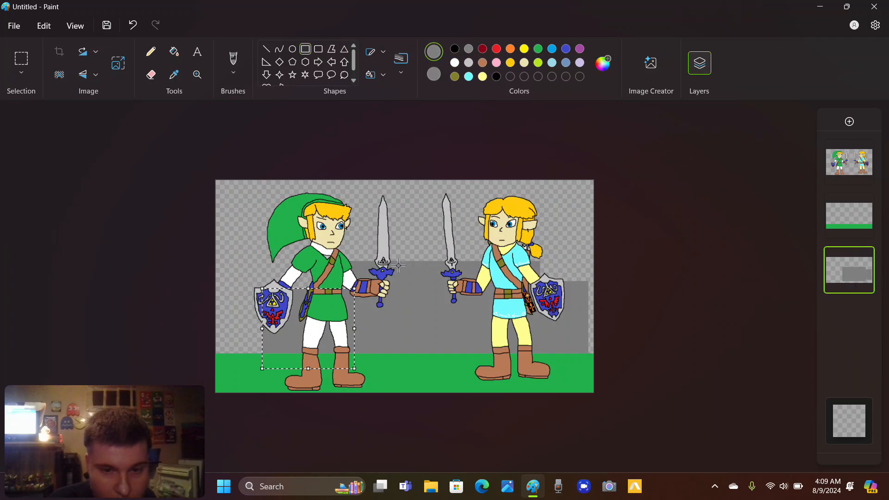
drag(396, 273, 437, 151)
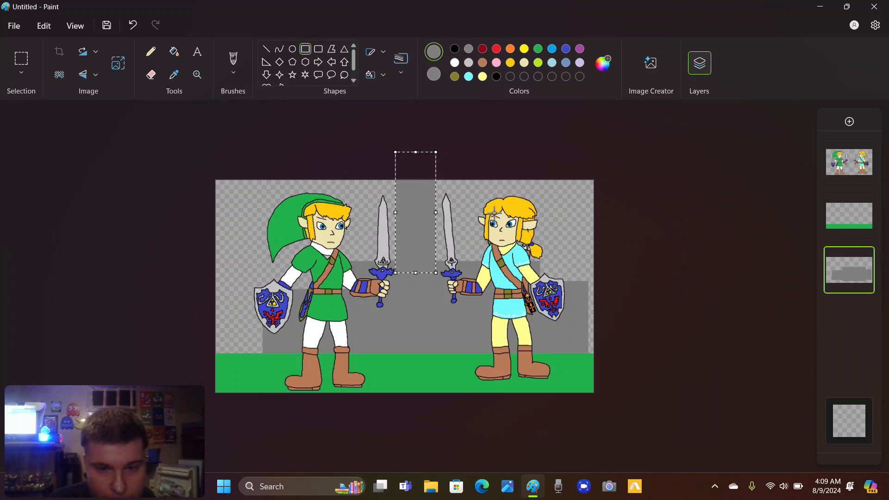
click(494, 213)
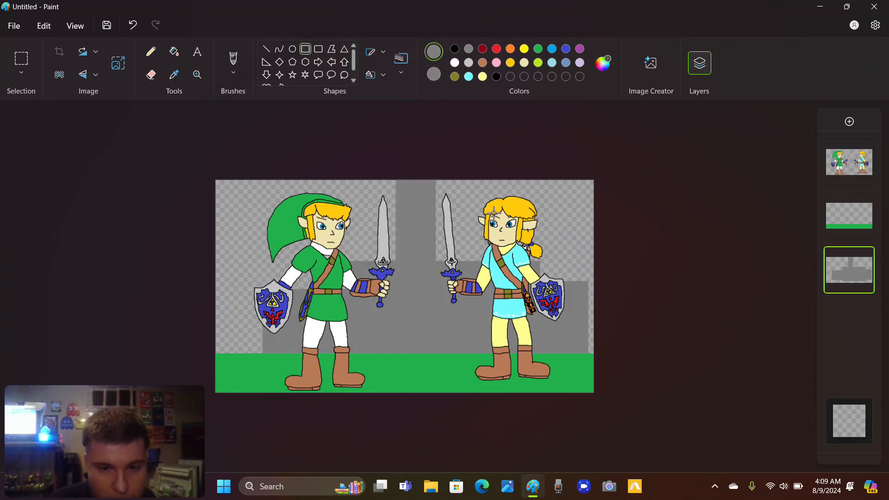
Draw a solid green sloped polygon as a roof on the low gray section between the green-clad swordsman's shield and body.
right_click(537, 51)
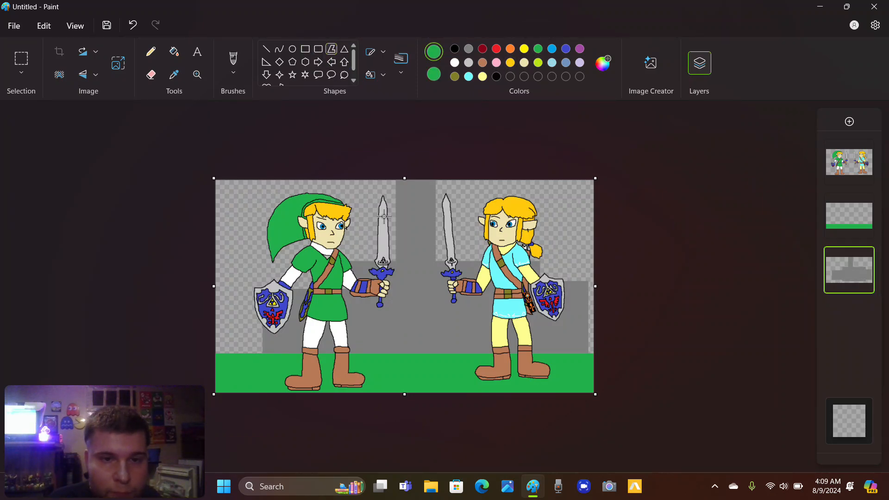
scroll(396, 340, up, 2)
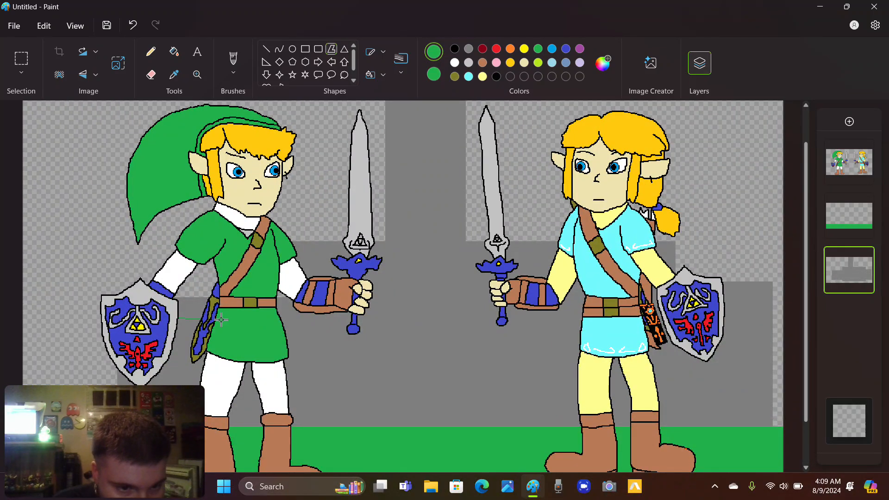
click(232, 286)
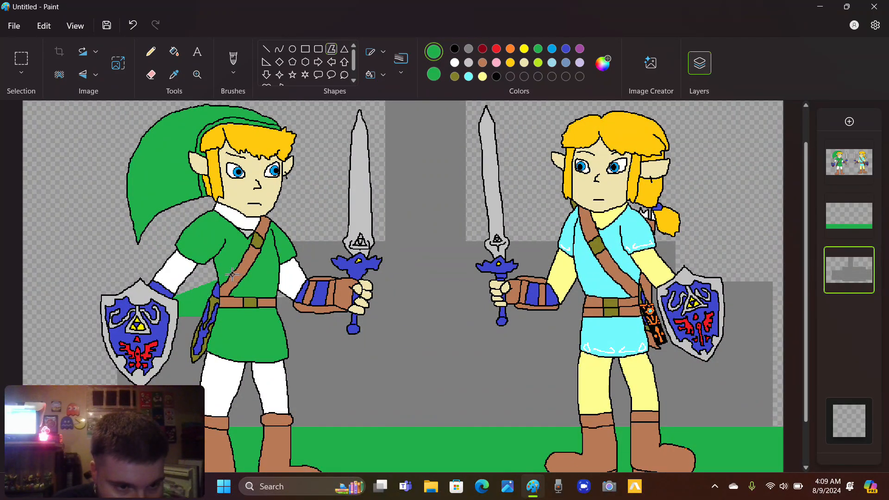
click(119, 318)
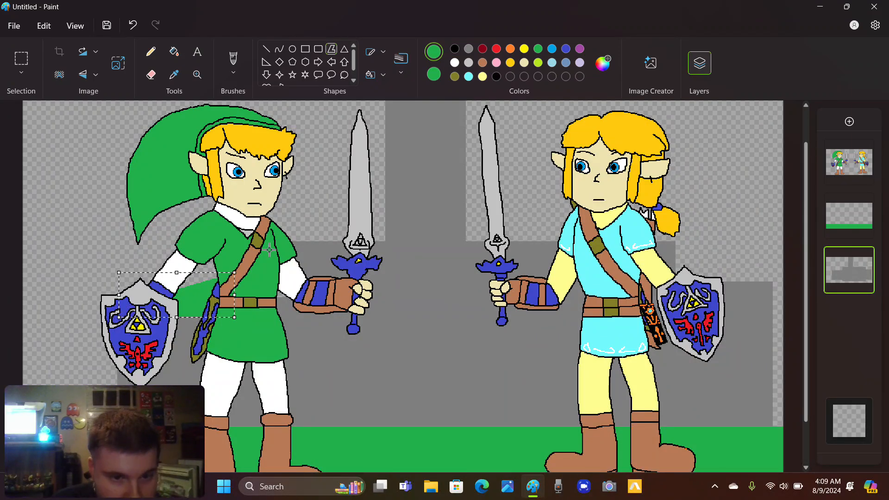
click(301, 255)
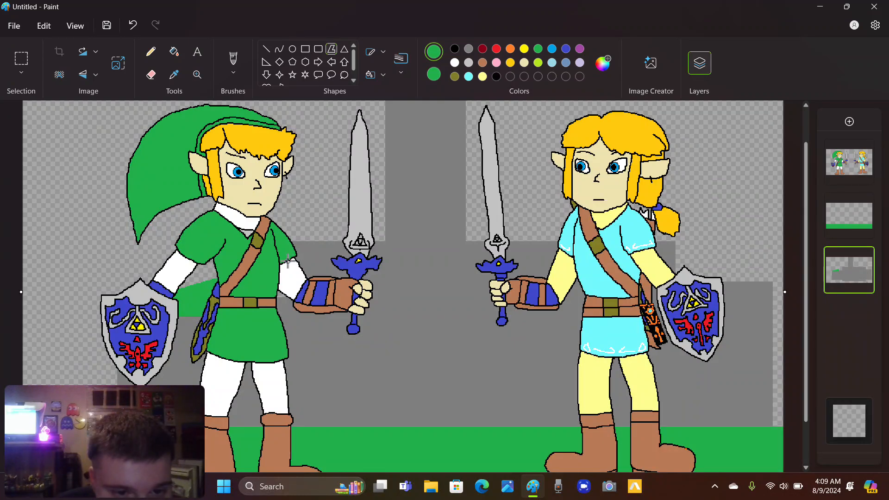
Try a solid green sloped roof polygon across the top of the main gray block and undo it.
drag(287, 261, 676, 257)
click(674, 239)
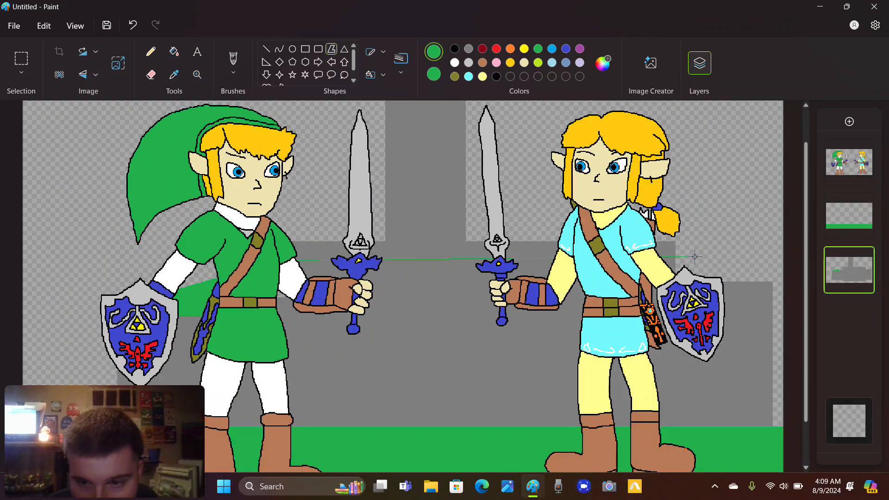
click(678, 236)
drag(679, 236, 676, 237)
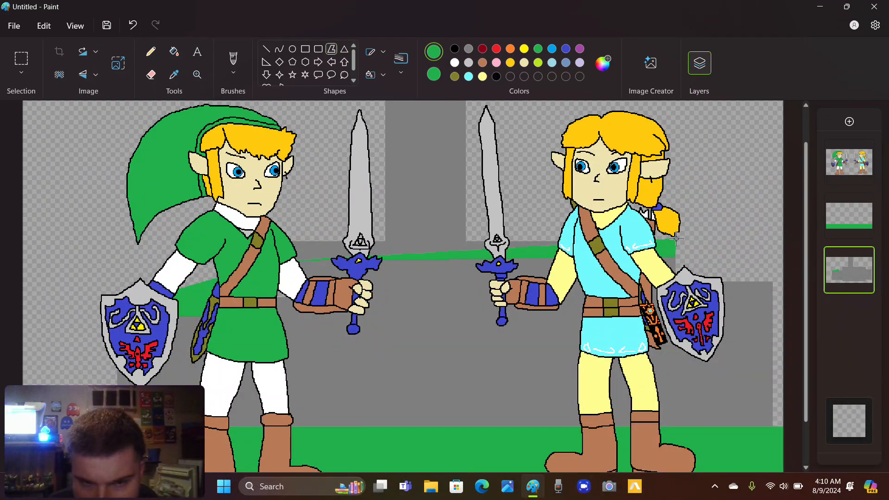
click(562, 214)
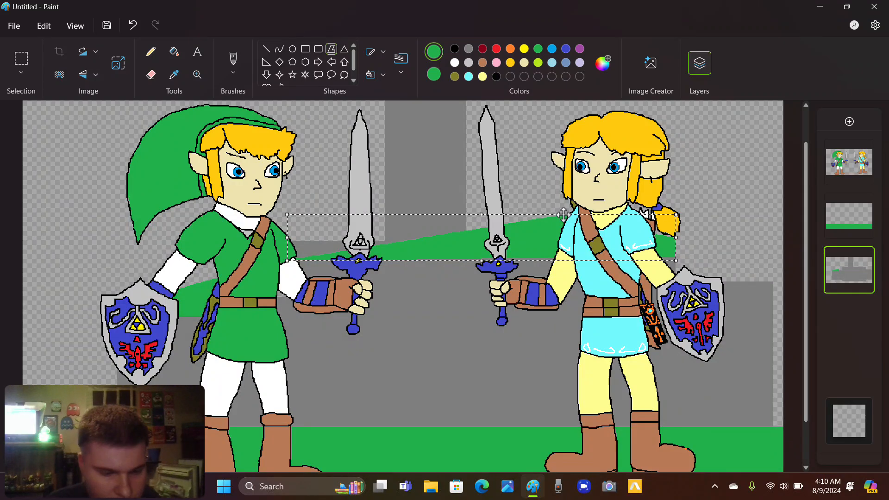
key(ctrl+z)
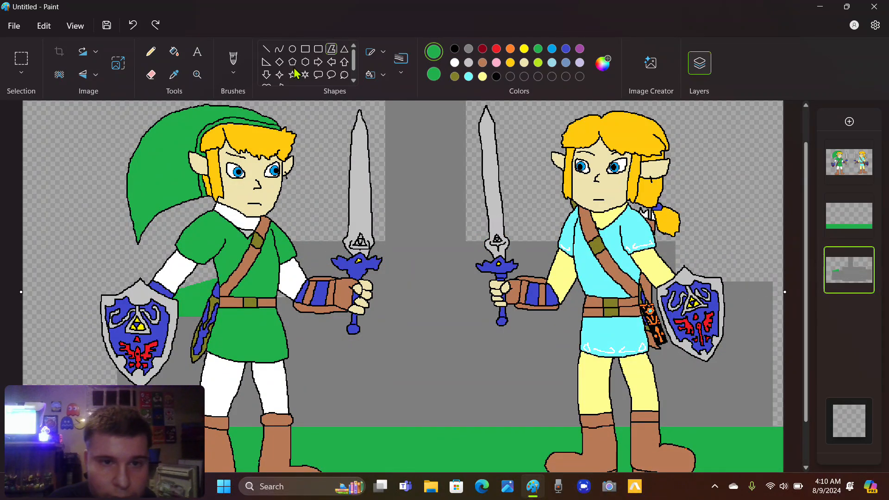
Draw a tall, narrow solid green triangle as a spire on the gray section above the blue-clad swordsman's shield.
click(343, 50)
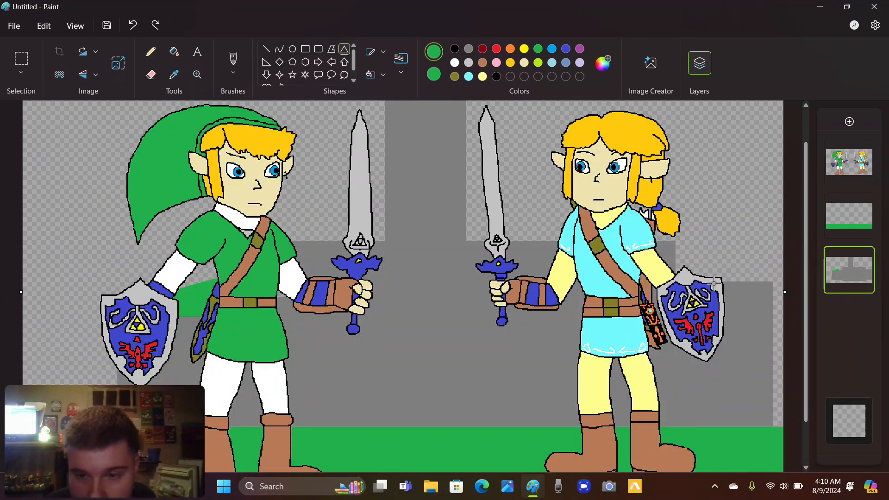
drag(708, 282, 749, 144)
click(522, 186)
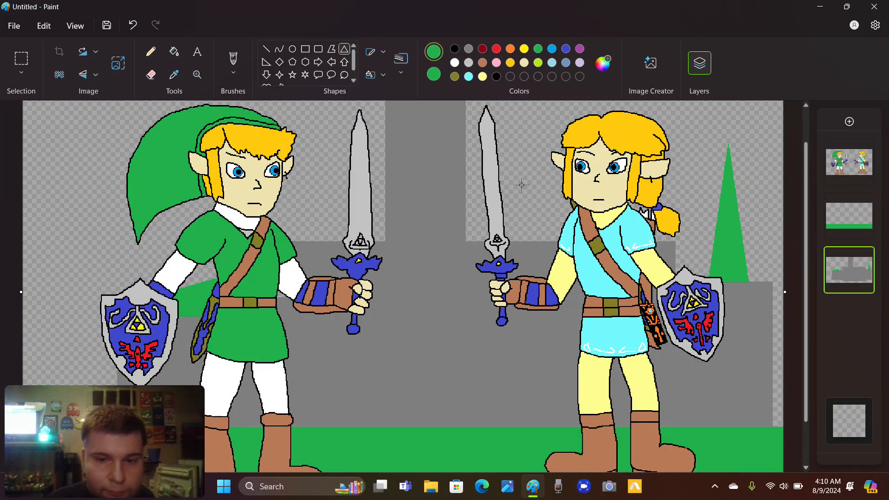
Merge the ground layer down into the gray structure layer and add a new empty layer beneath it.
scroll(526, 216, down, 1)
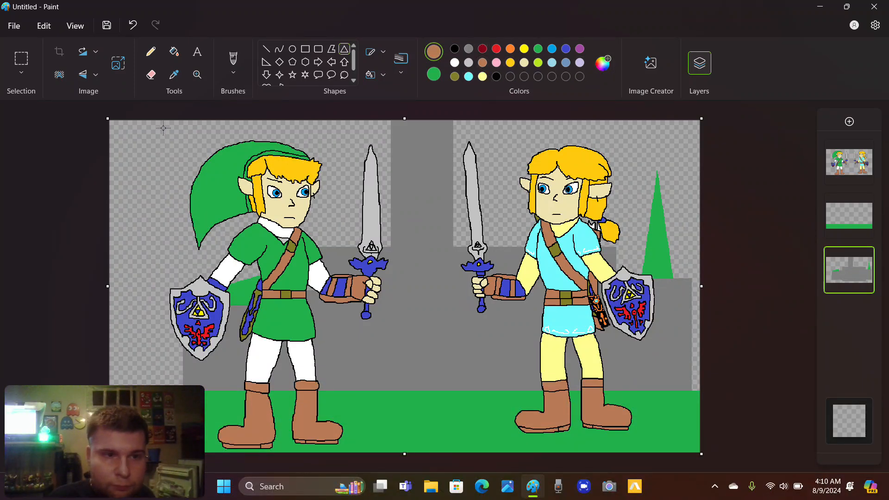
click(151, 52)
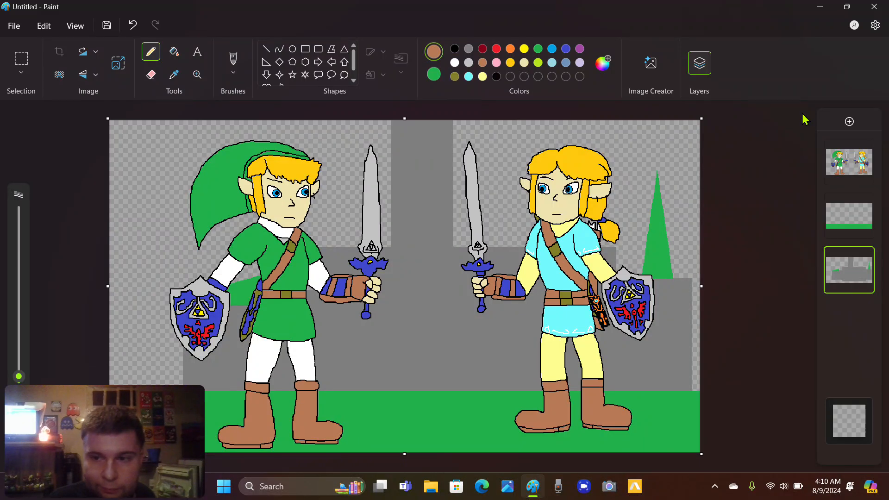
right_click(836, 215)
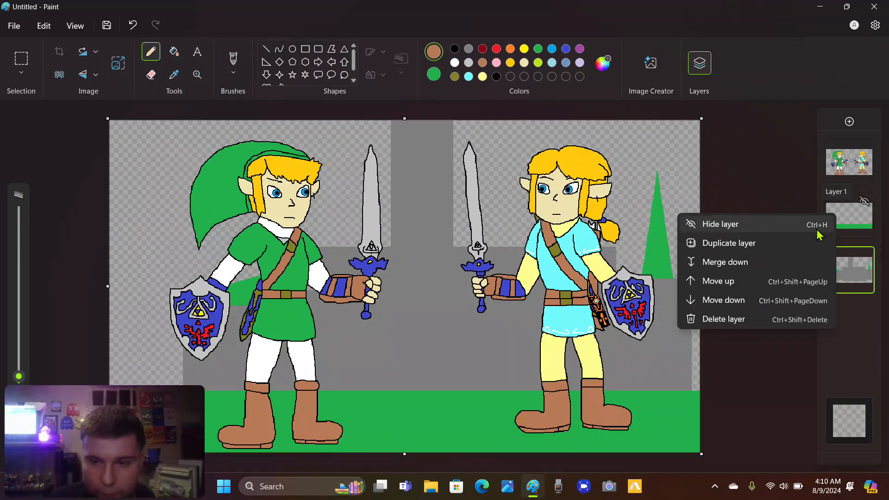
click(776, 264)
click(849, 122)
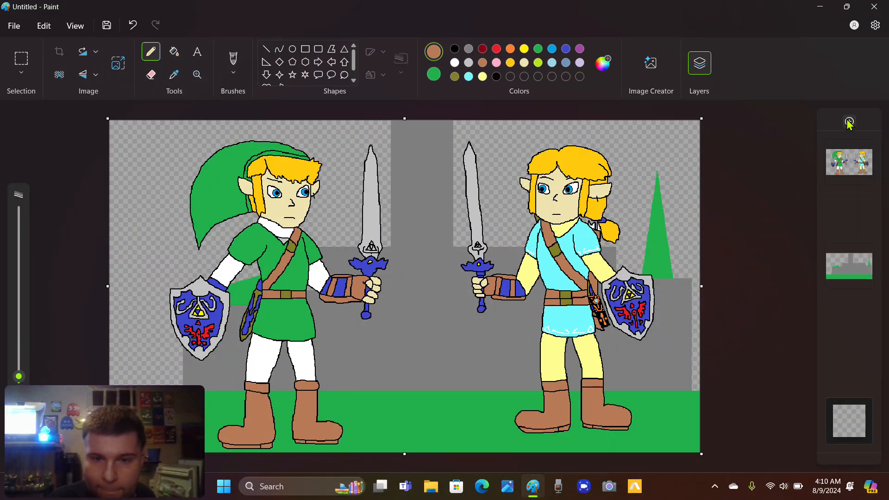
click(839, 297)
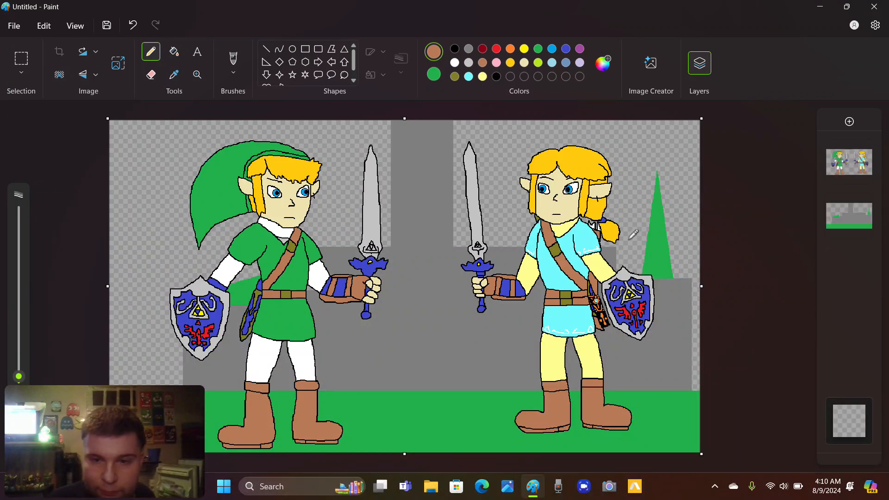
Outline a large mountain behind the structure and the blue-clad swordsman with a brown pencil and fill it with brown.
mouse_move(495, 150)
mouse_down()
mouse_move(552, 154)
mouse_move(740, 300)
mouse_up()
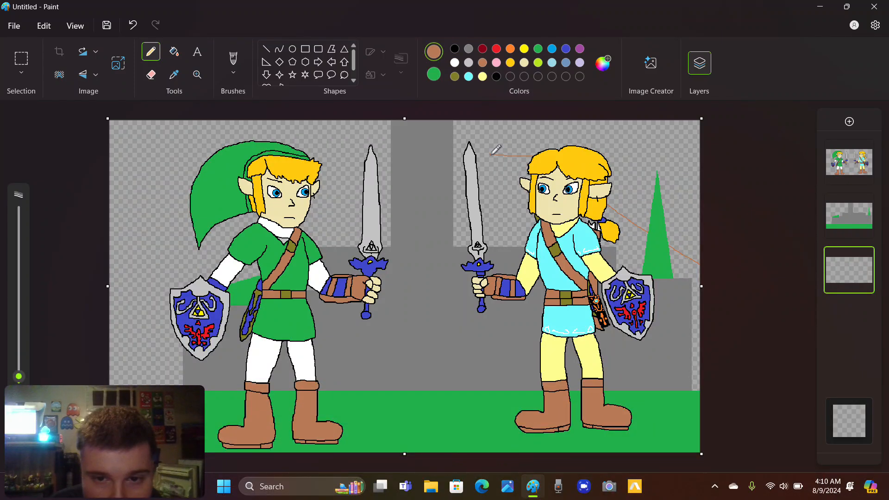
drag(495, 149, 160, 384)
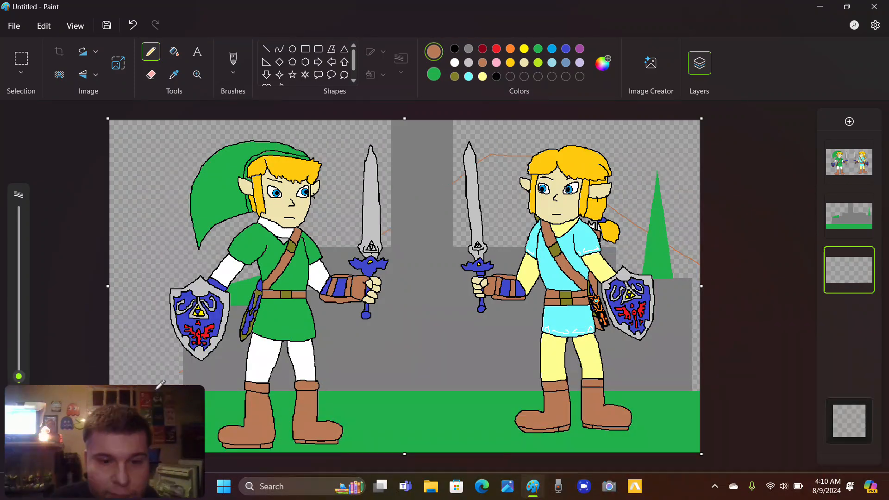
click(174, 51)
click(509, 201)
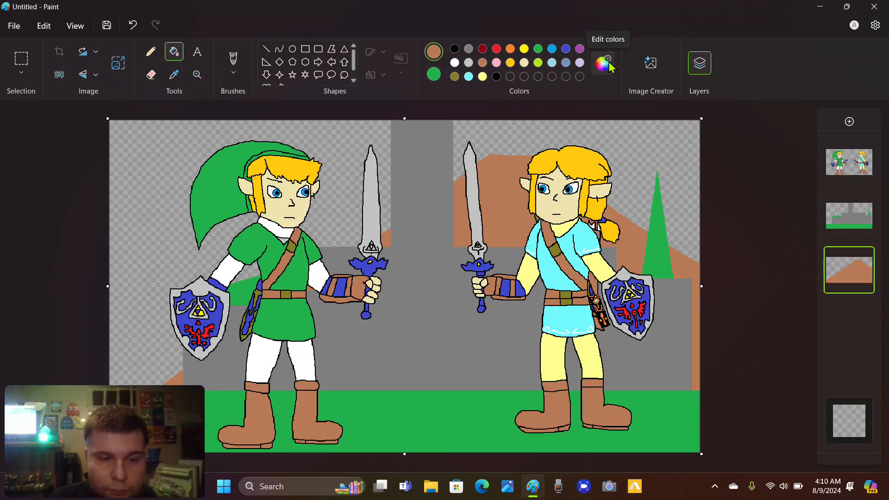
Draw a hill behind the green-clad swordsman's shield in dark green #377D22 and fill it with the same color.
click(604, 64)
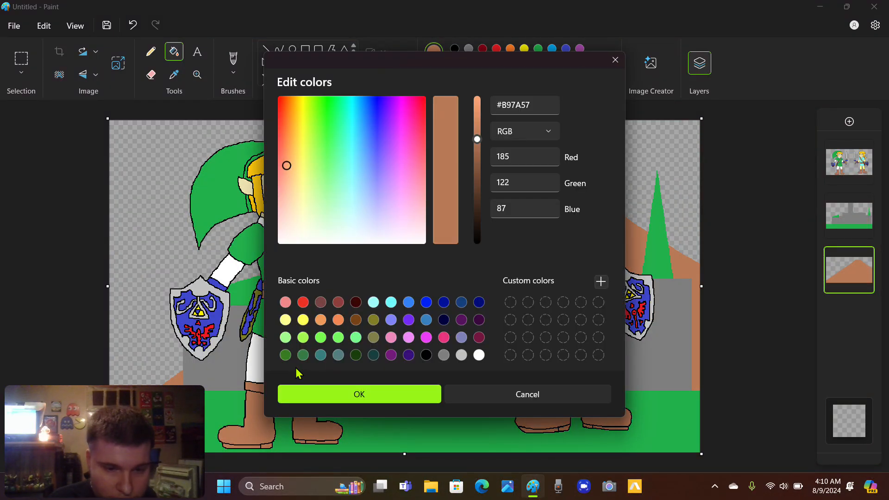
click(286, 355)
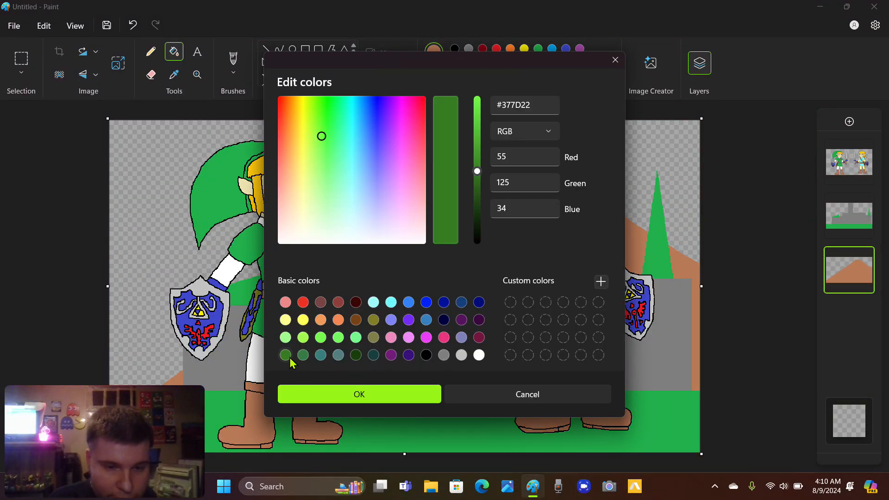
click(310, 395)
click(155, 57)
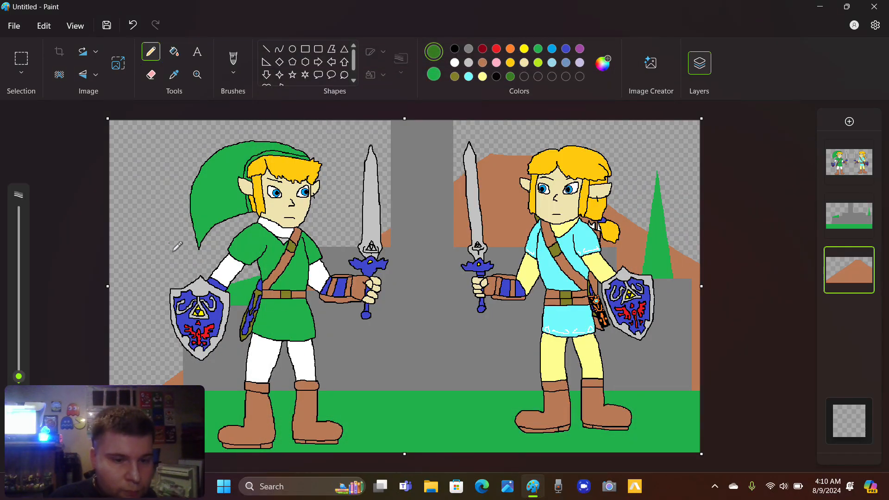
drag(138, 264, 348, 297)
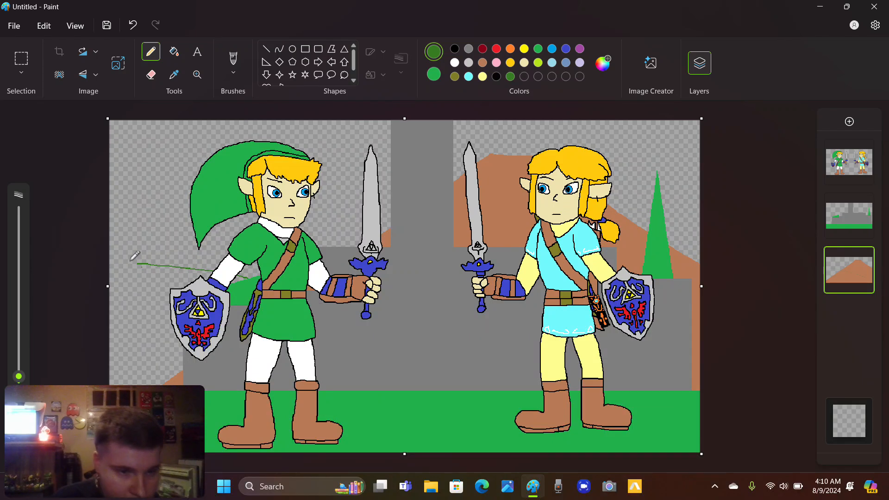
drag(138, 263, 93, 268)
click(176, 52)
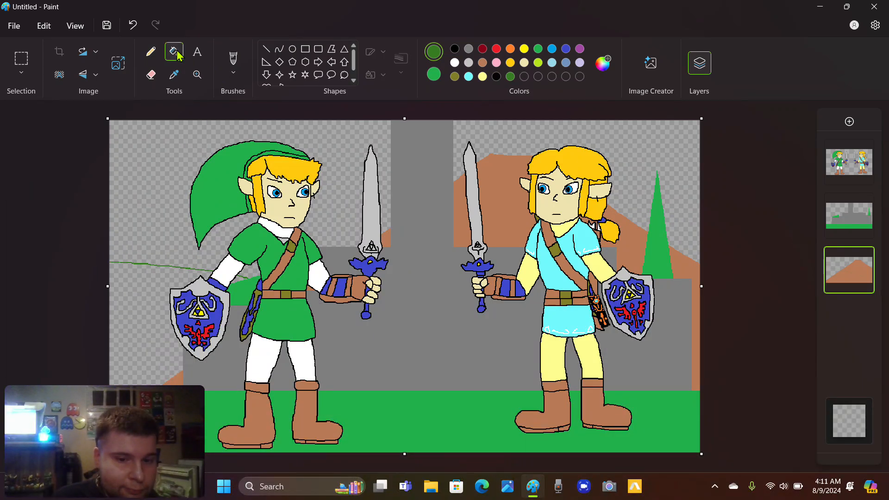
click(150, 294)
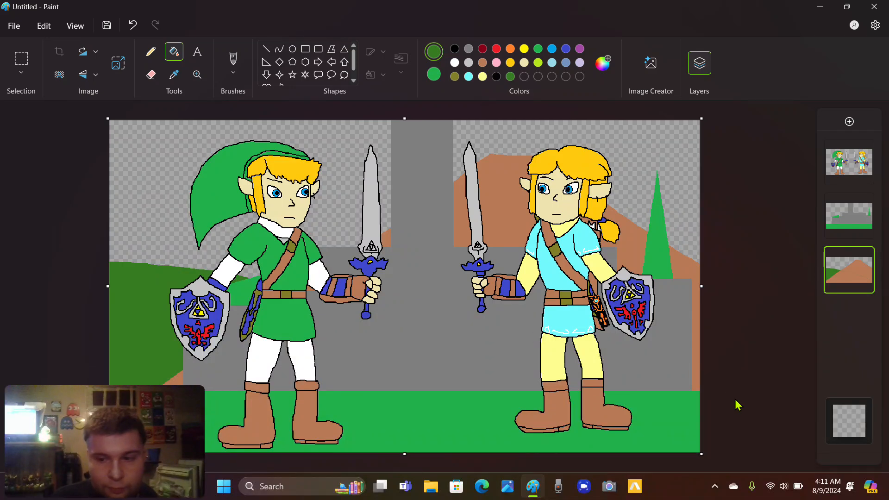
Set the canvas background color to light cyan #73FBFD as the sky.
click(844, 428)
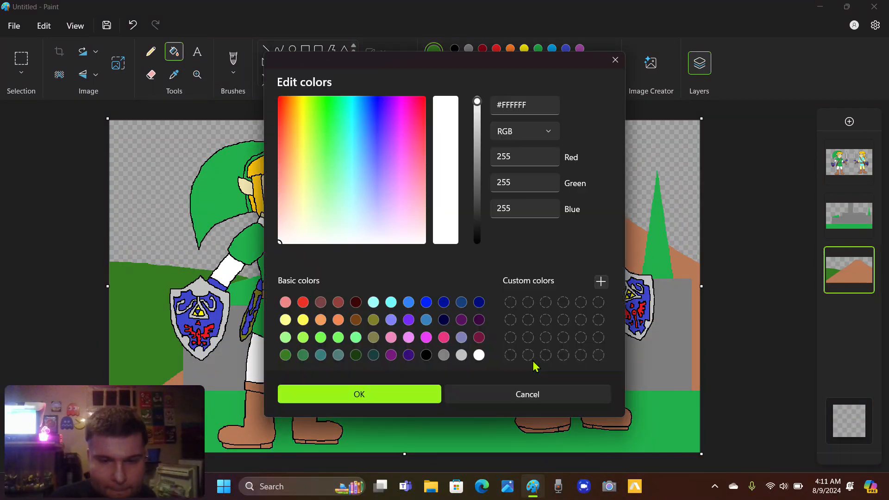
click(391, 303)
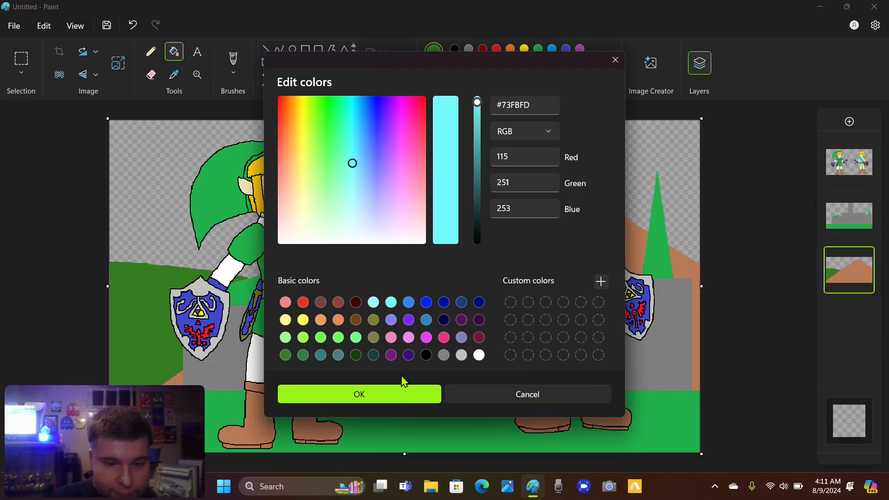
click(404, 394)
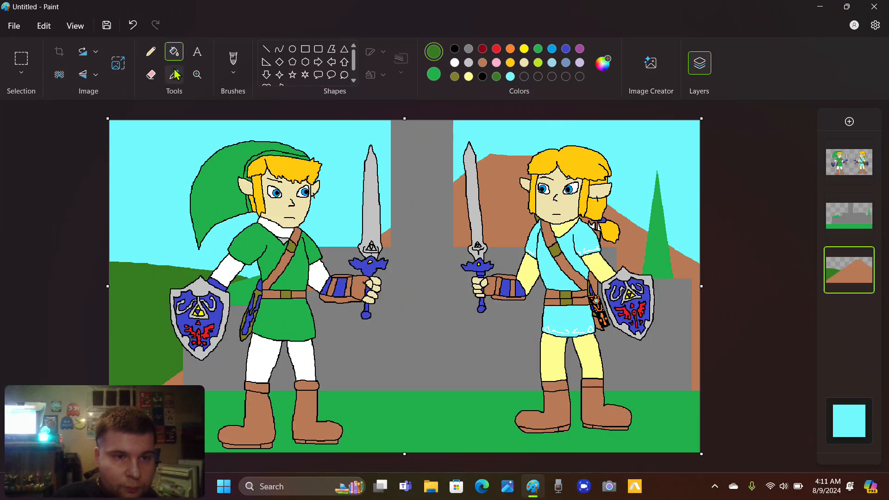
Outline two clouds with a white pencil, one behind the green-clad swordsman's cap and one in the sky's corner above the blue-clad swordsman.
click(151, 52)
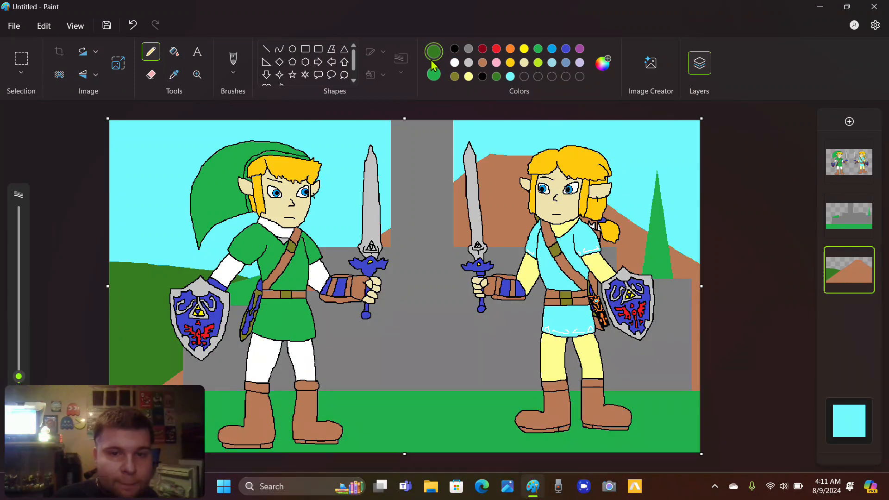
click(455, 62)
drag(162, 156, 200, 164)
drag(190, 198, 110, 203)
drag(106, 149, 163, 155)
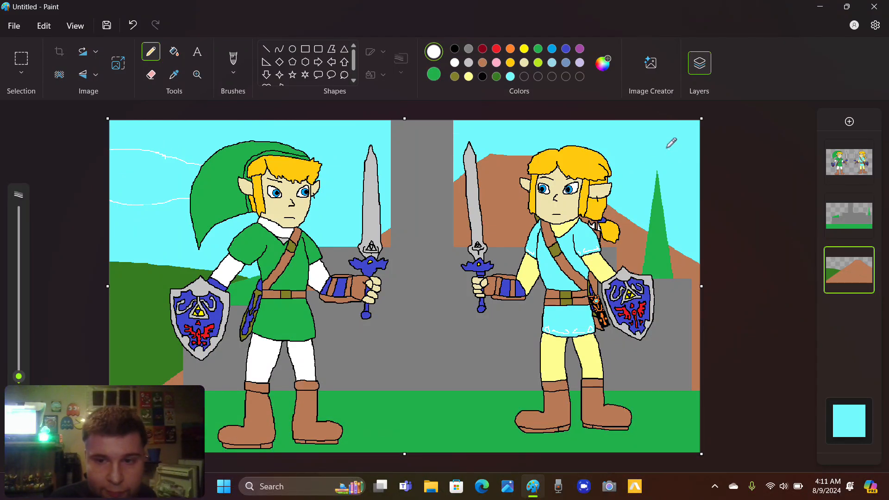
mouse_move(665, 147)
mouse_down()
mouse_move(609, 145)
mouse_move(590, 122)
mouse_up()
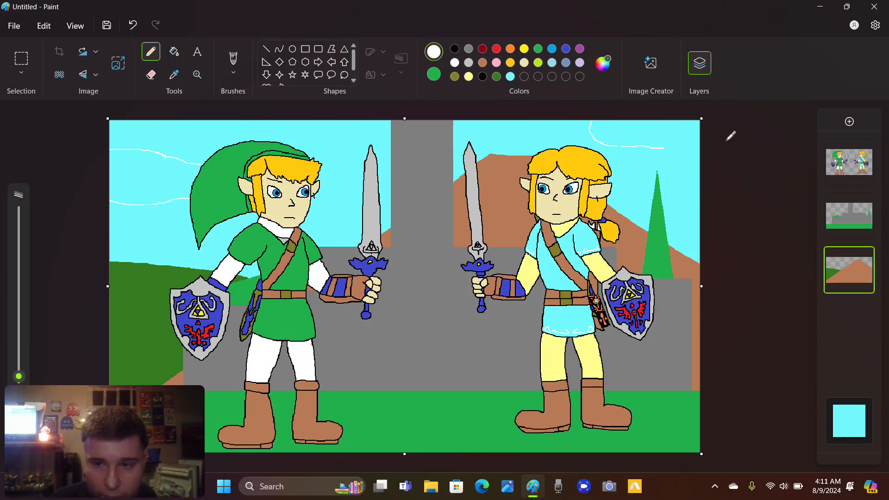
drag(703, 145, 664, 149)
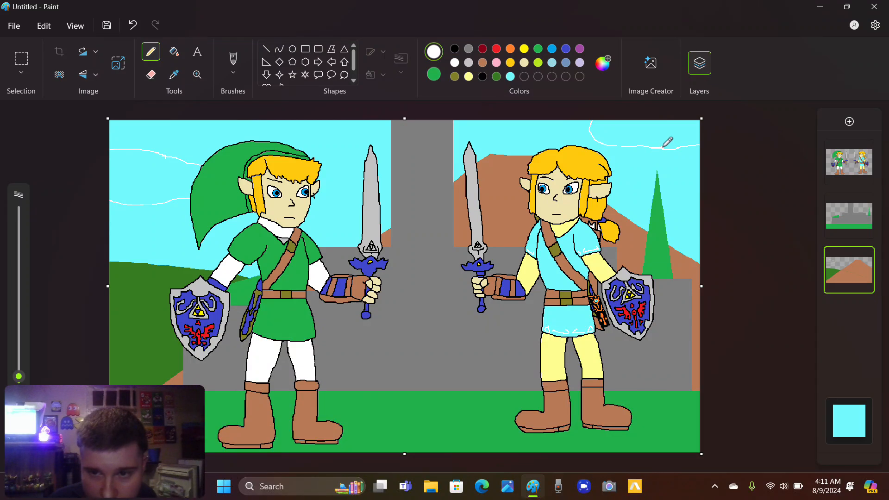
Fill both outlined clouds with white.
click(174, 52)
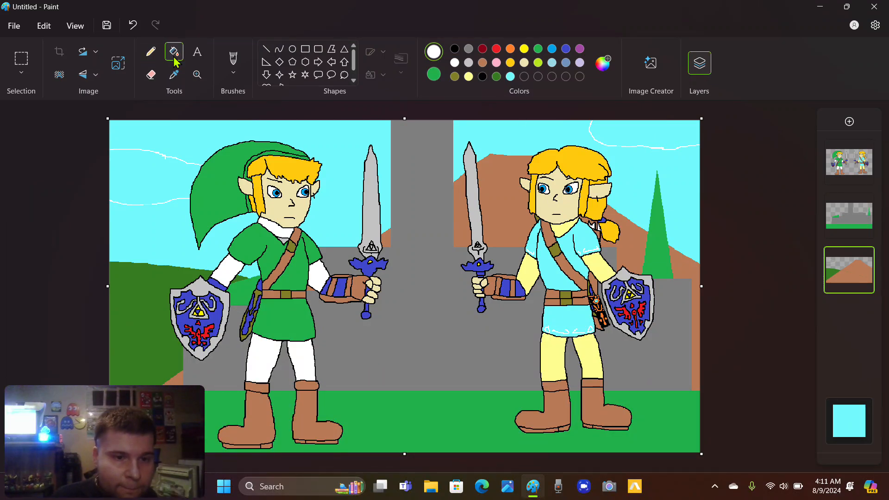
click(158, 173)
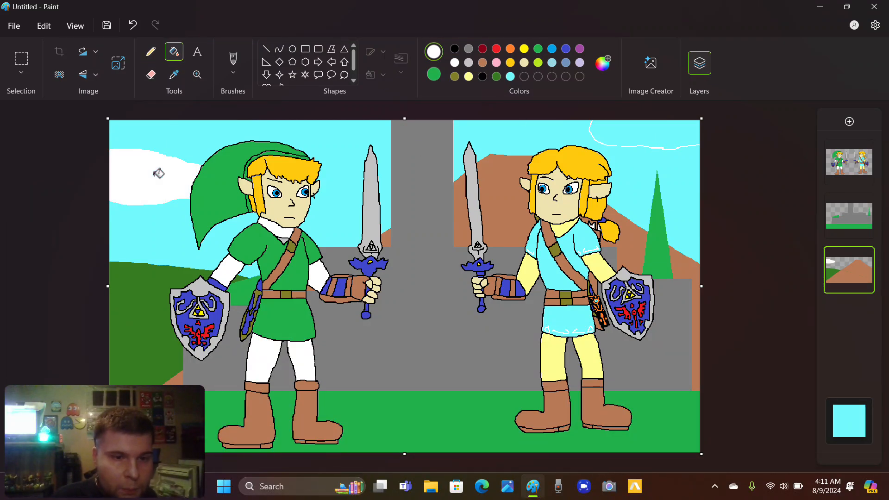
click(684, 127)
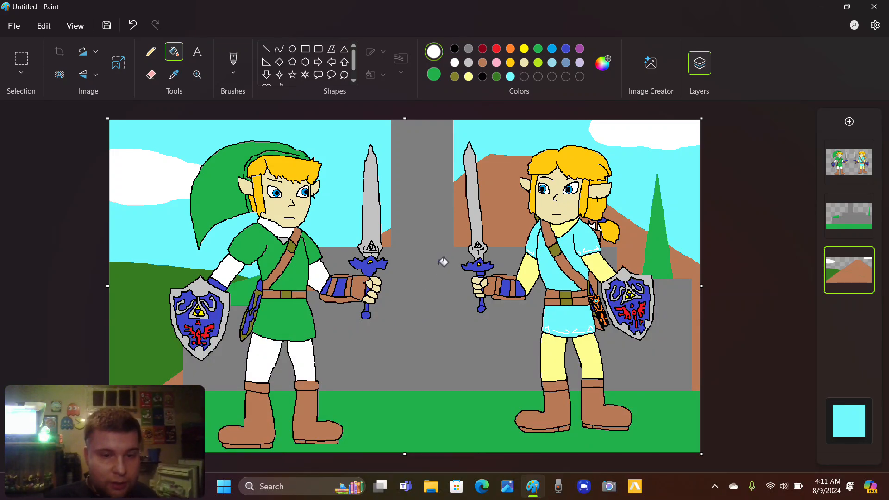
scroll(445, 262, down, 3)
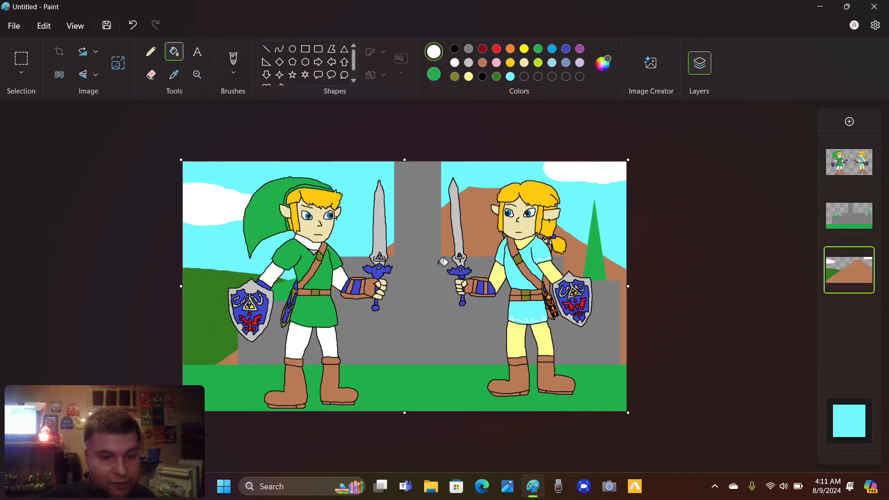